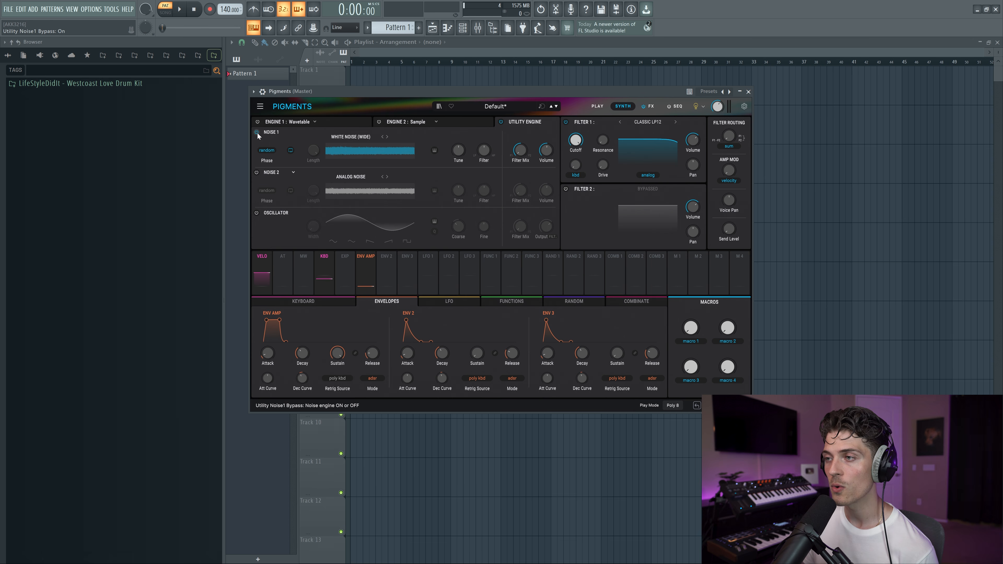
Set Function 1 to one-shot mode and draw three quick full-height spikes followed by a long, inward-curving decay tail.
click(513, 303)
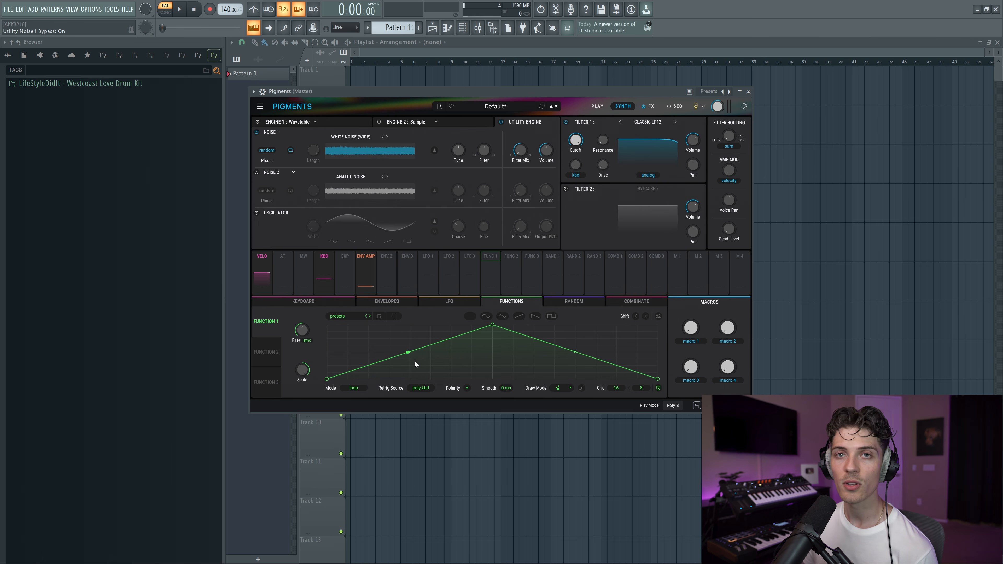
click(355, 389)
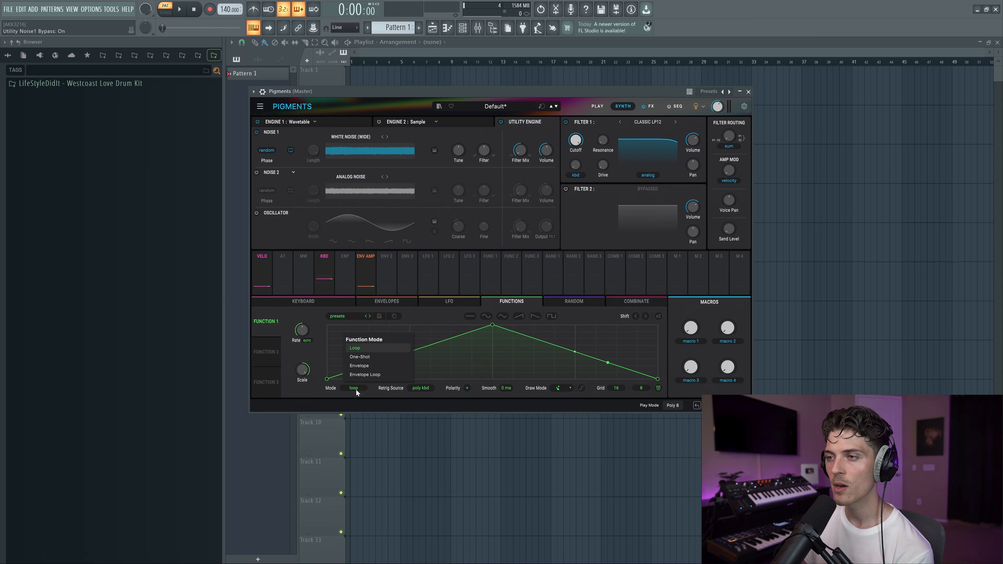
drag(492, 325, 327, 325)
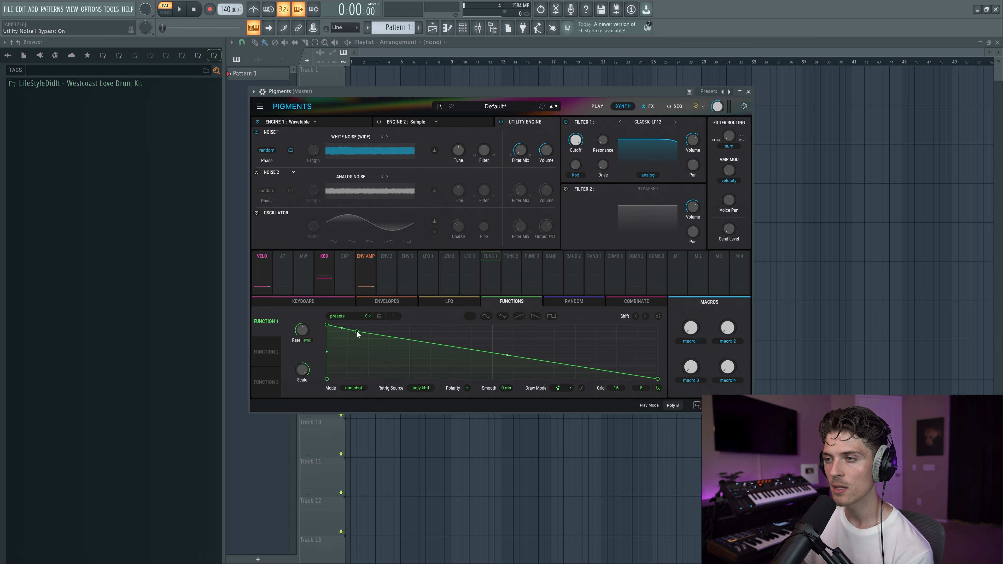
drag(357, 330, 355, 381)
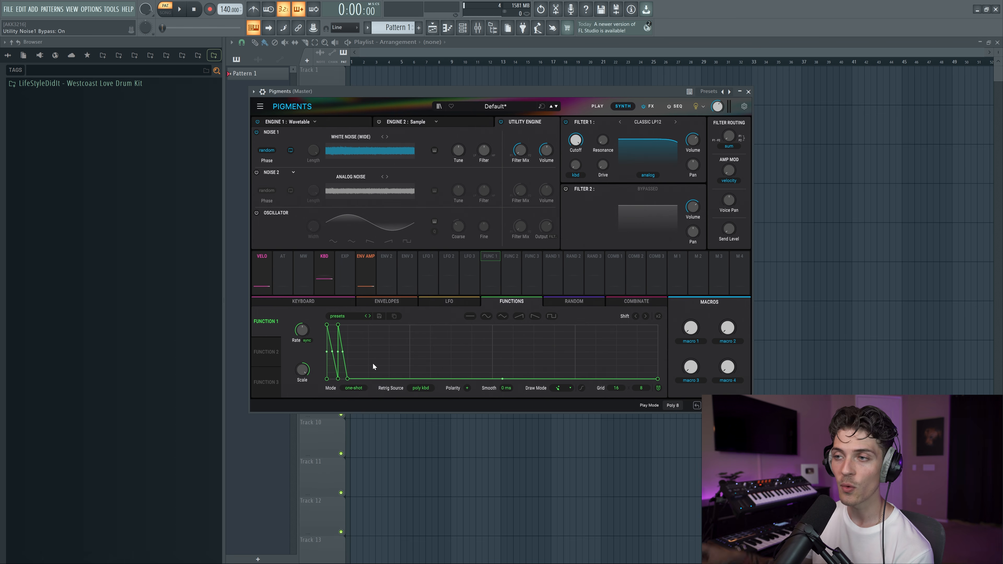
mouse_move(365, 375)
mouse_down()
mouse_move(351, 323)
mouse_move(362, 390)
mouse_up()
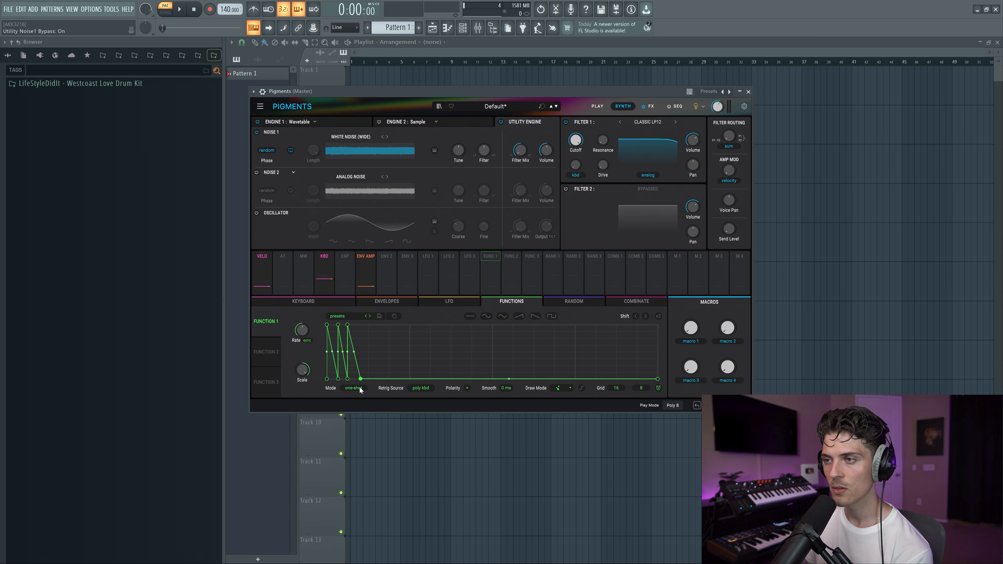
drag(374, 379, 362, 324)
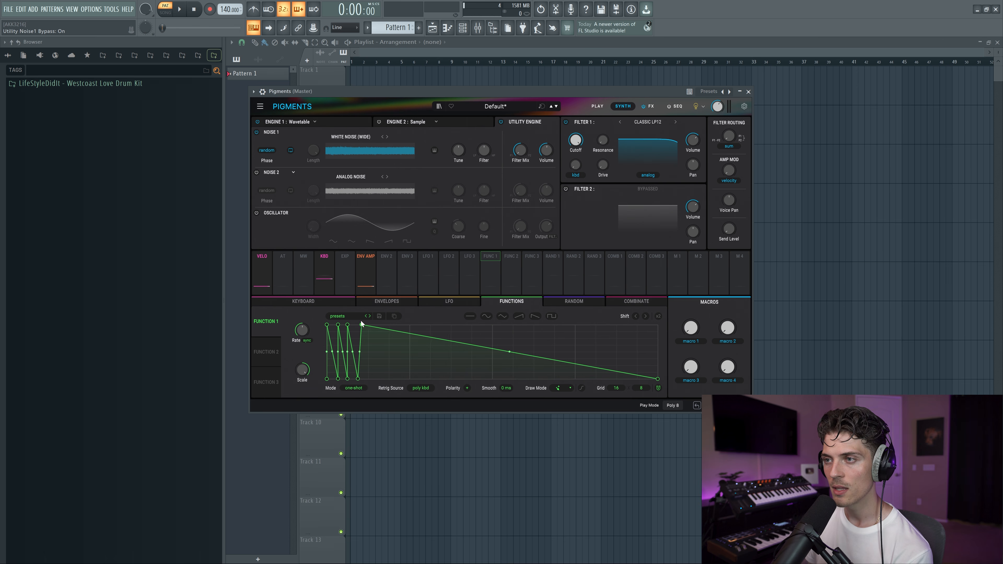
drag(507, 350, 509, 376)
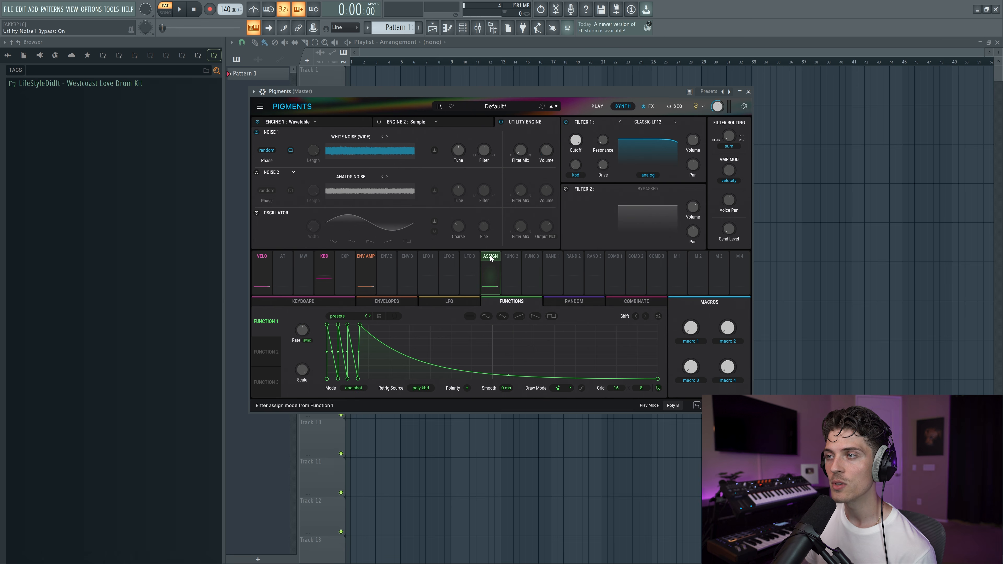
Assign Function 1 to modulate the Noise 1 volume and turn that volume's base level down.
drag(527, 237, 548, 193)
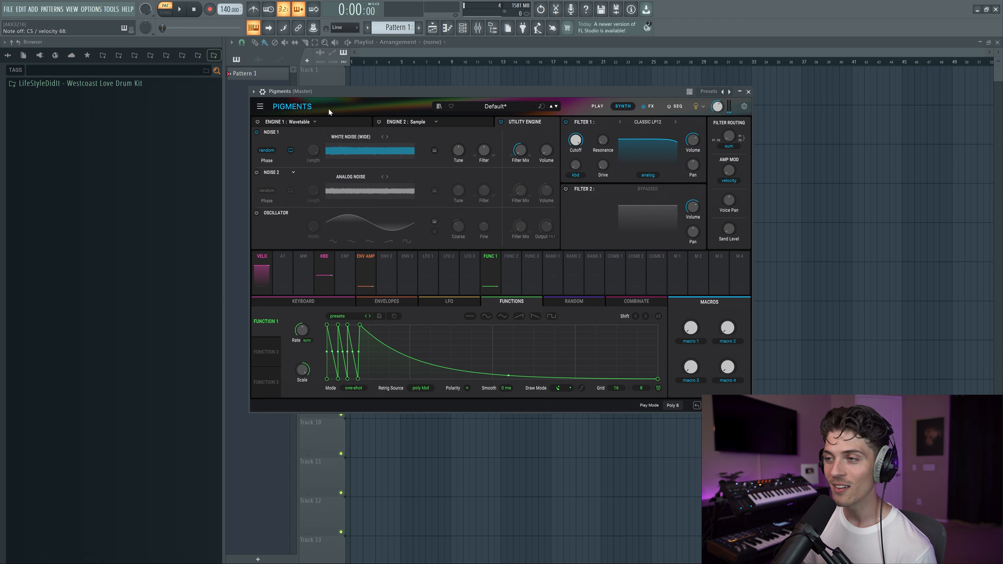
Switch Function 1's rate type to Hertz and tune the rate by ear while playing test notes.
click(309, 341)
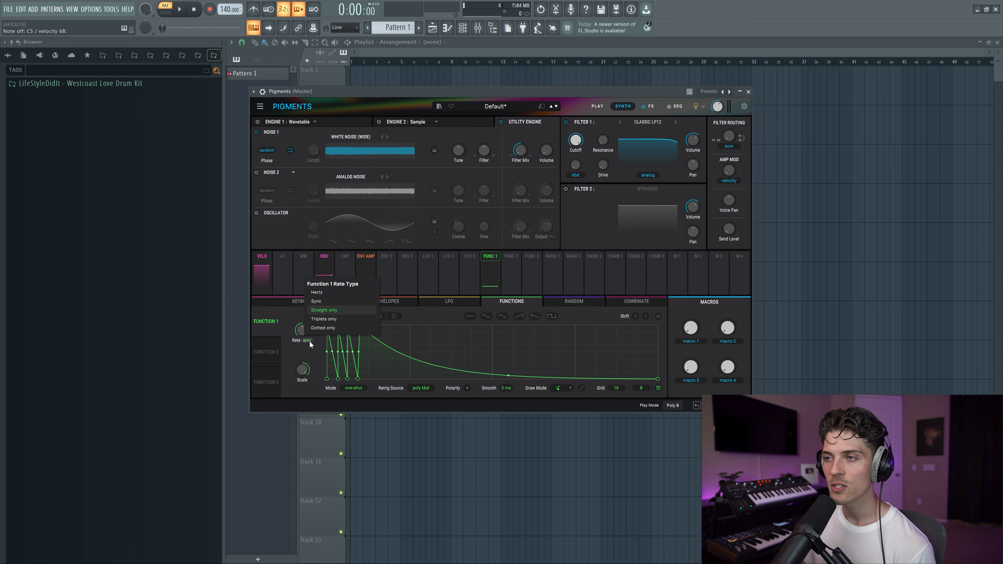
click(316, 293)
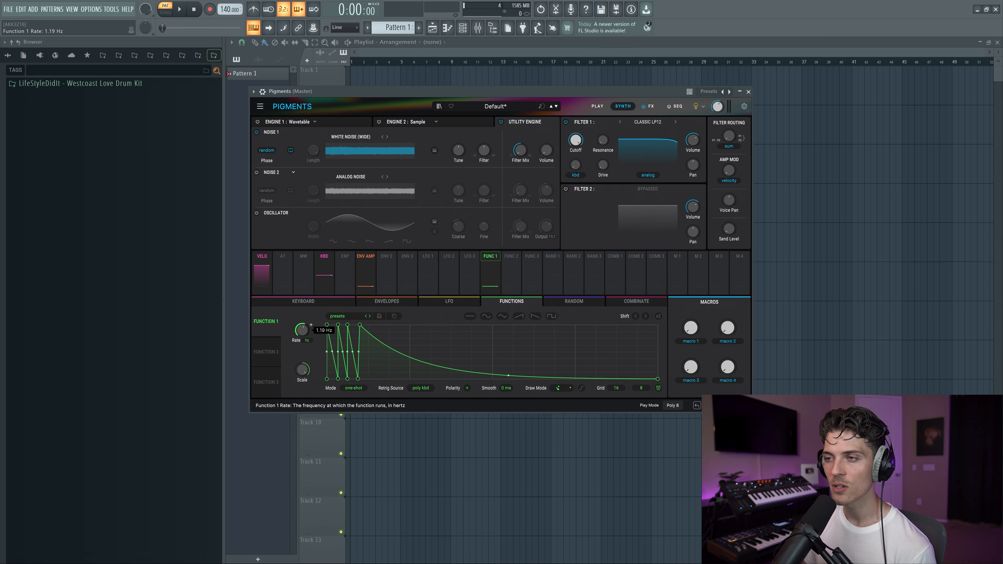
drag(303, 333, 302, 333)
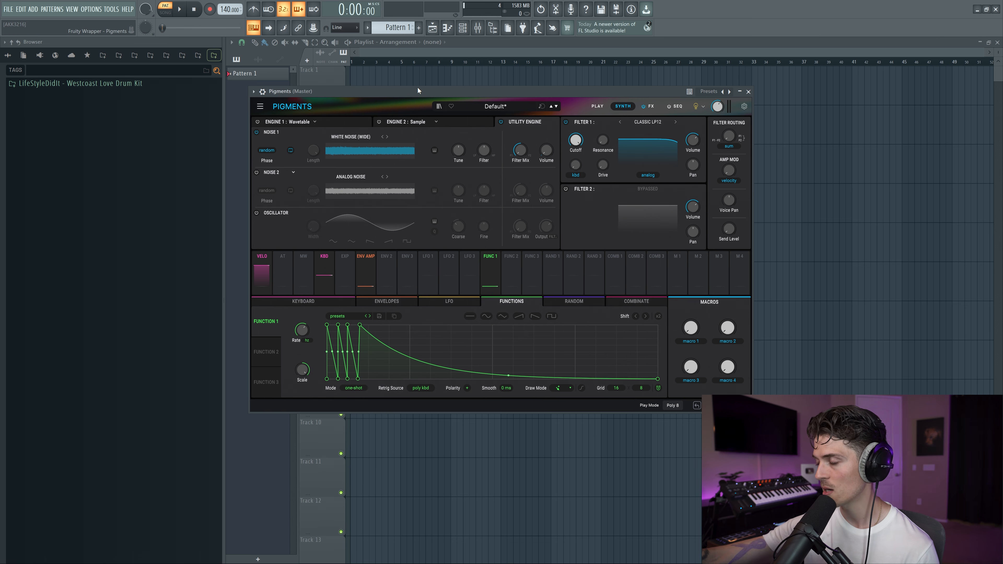
key(z)
drag(302, 330, 302, 342)
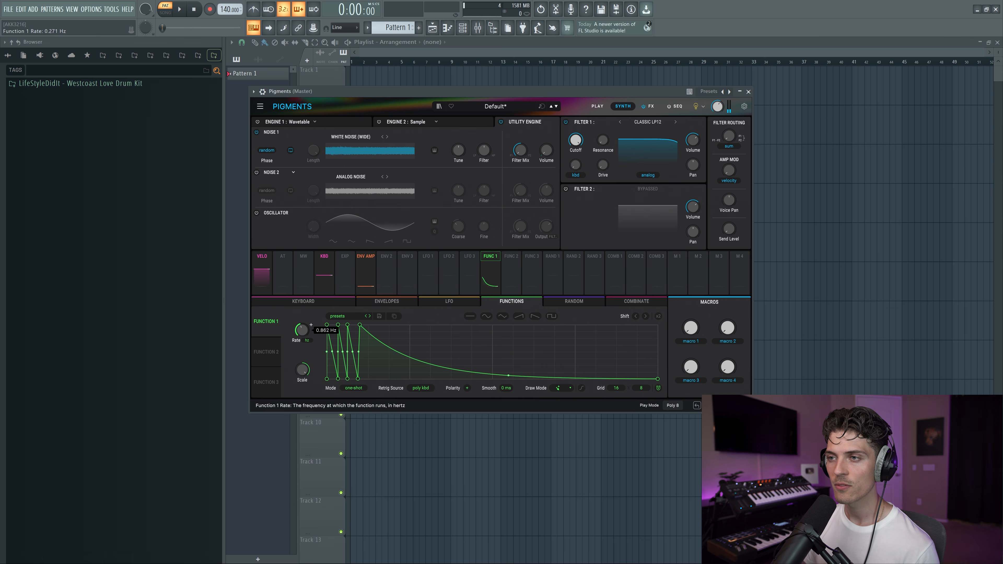
key(z)
key(z)
key(z)
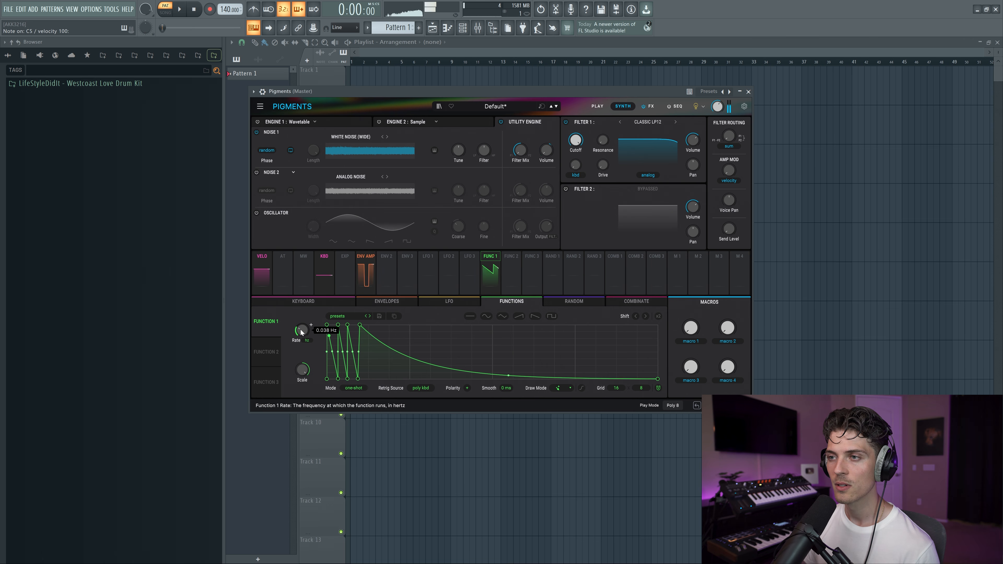
drag(302, 333, 303, 323)
key(z)
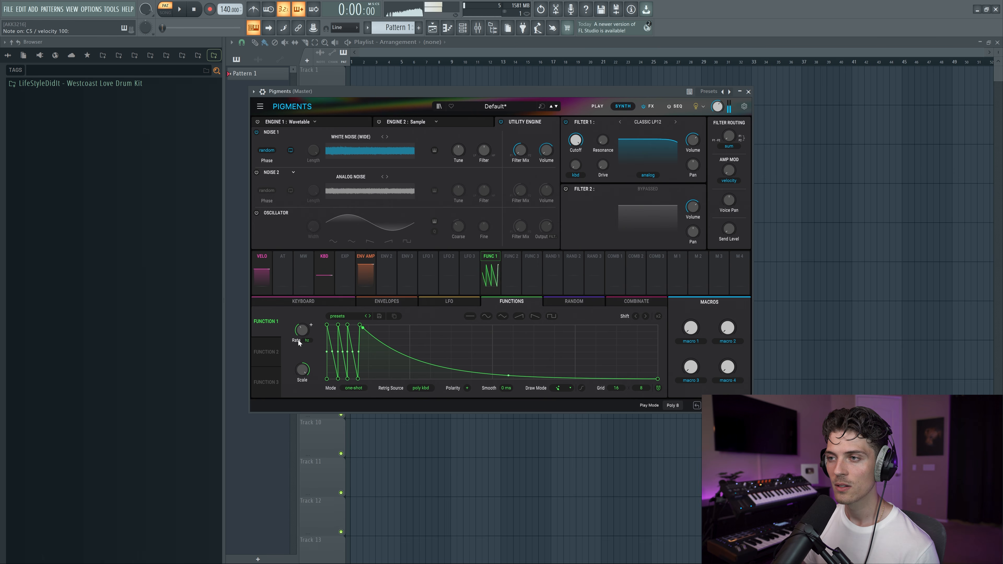
mouse_move(304, 333)
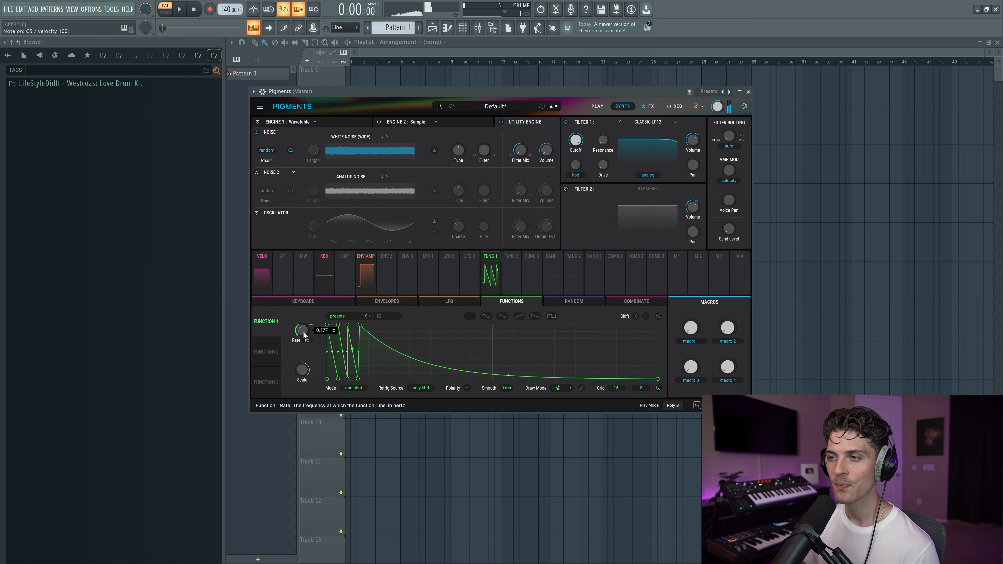
mouse_move(304, 336)
mouse_down()
mouse_move(304, 305)
mouse_move(303, 344)
mouse_up()
Change the Noise 1 sample to White Noise from the Classic category.
click(387, 137)
click(383, 137)
click(358, 136)
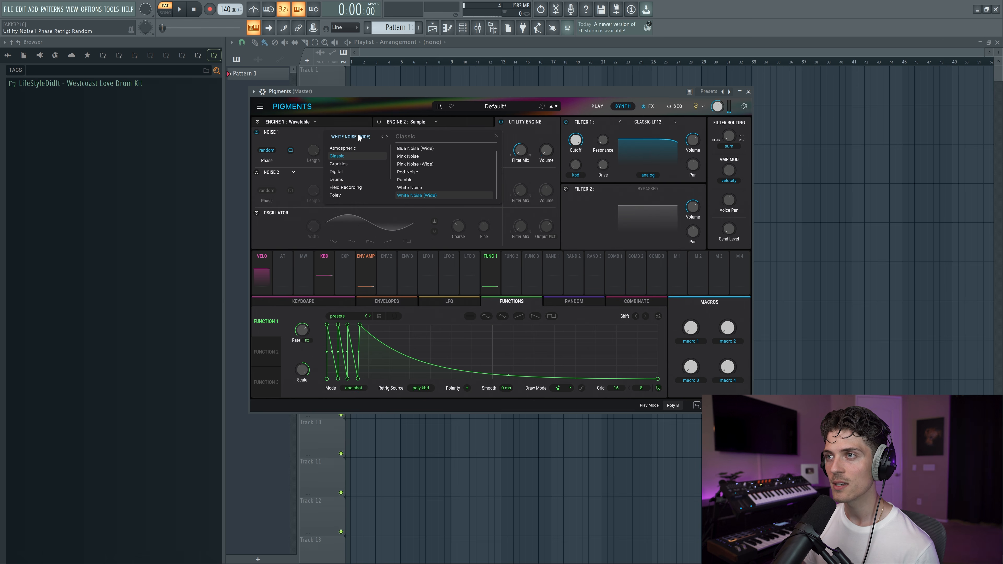
scroll(430, 157, up, 1)
scroll(430, 157, down, 1)
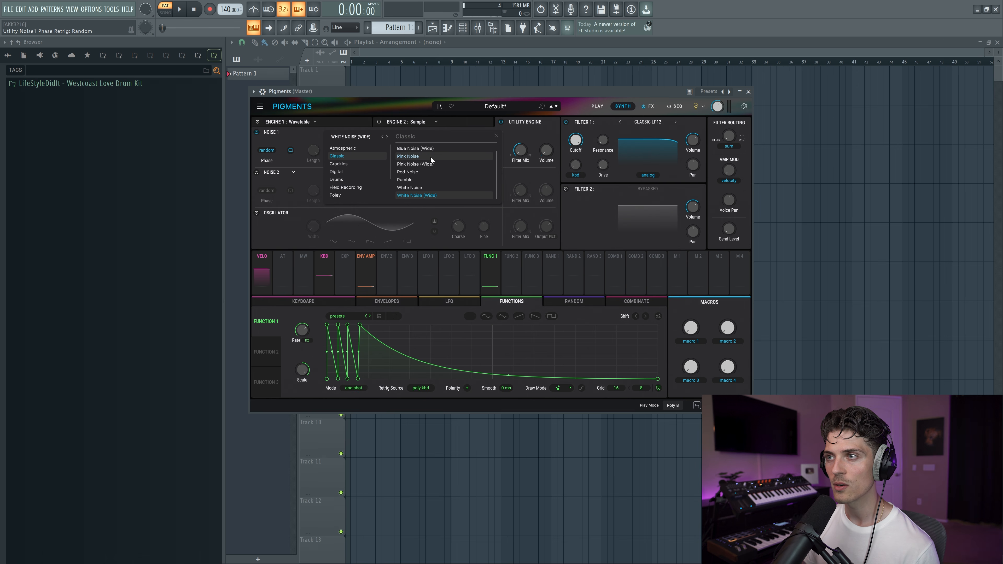
click(431, 185)
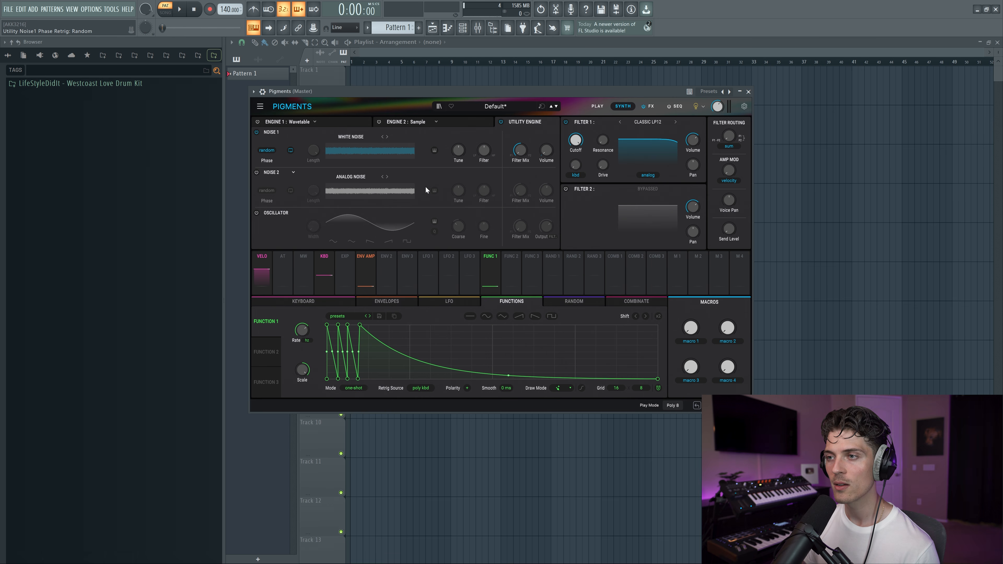
Experiment with the spacing and height of Function 1's spikes and the start of its decay tail.
mouse_move(360, 324)
mouse_down()
mouse_move(368, 325)
mouse_move(356, 341)
mouse_up()
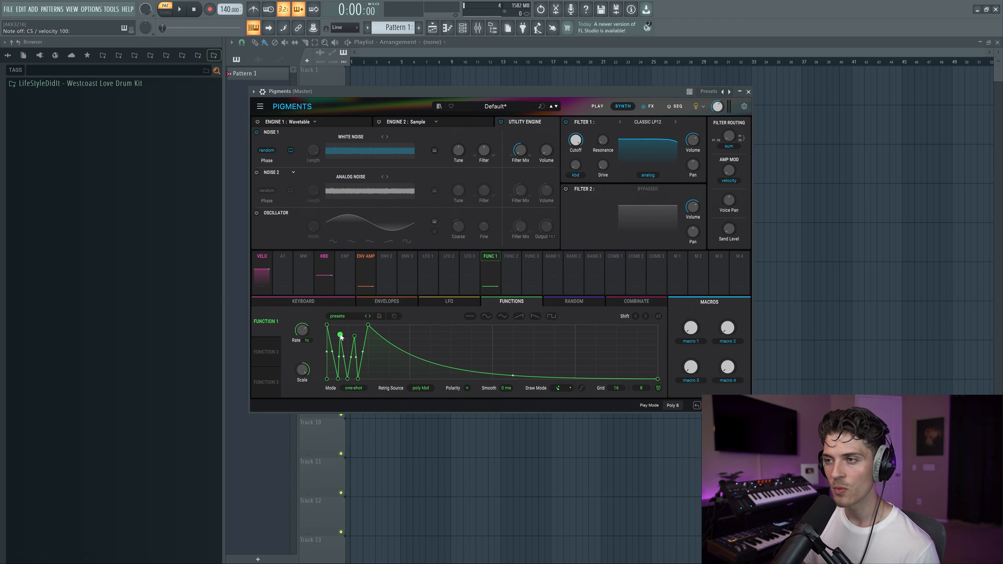
drag(342, 337, 389, 325)
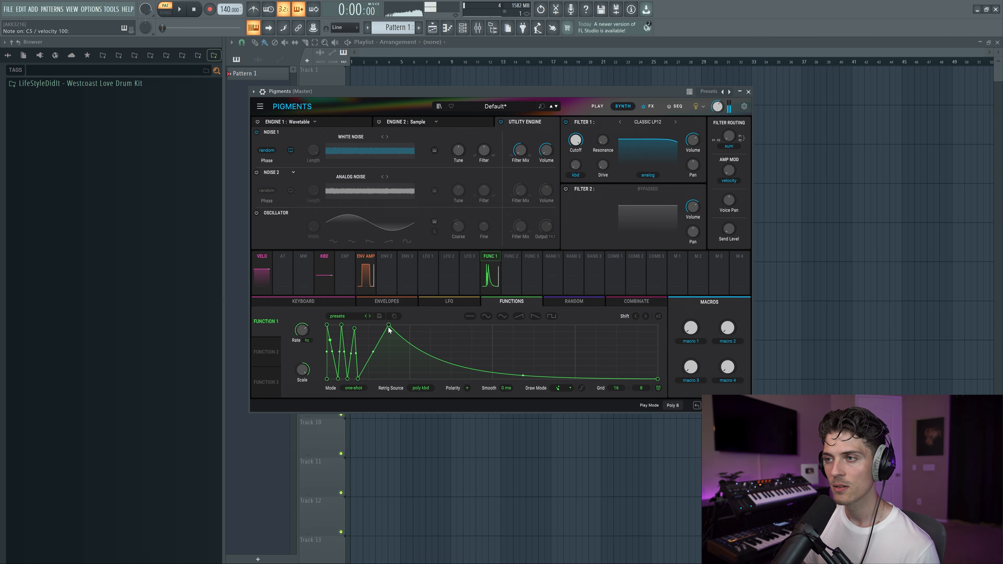
drag(389, 325, 368, 327)
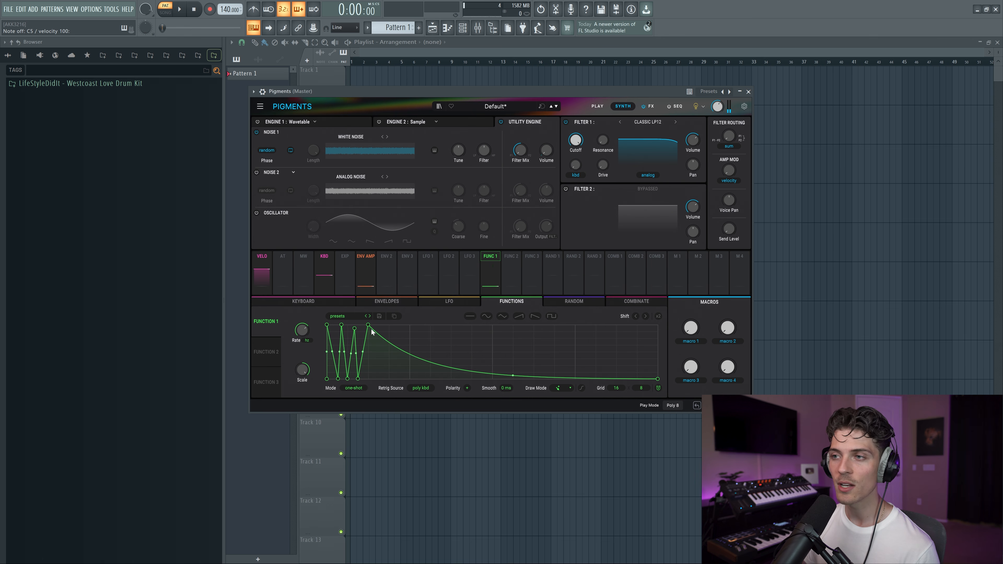
Load the user preset Clap 1 into Function 1 and turn on keyboard tracking for Noise 1.
click(340, 315)
click(382, 356)
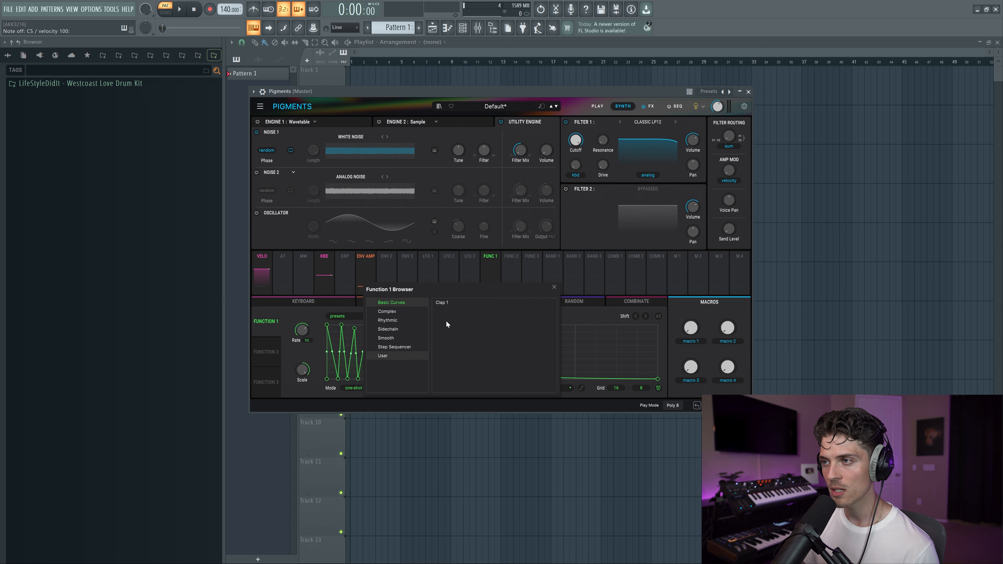
double_click(446, 303)
click(511, 302)
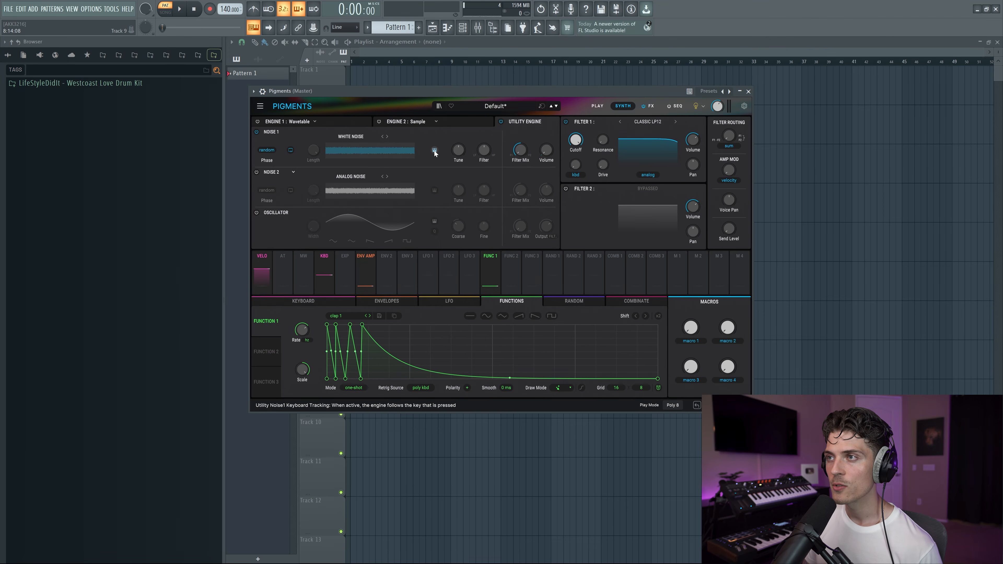
click(435, 150)
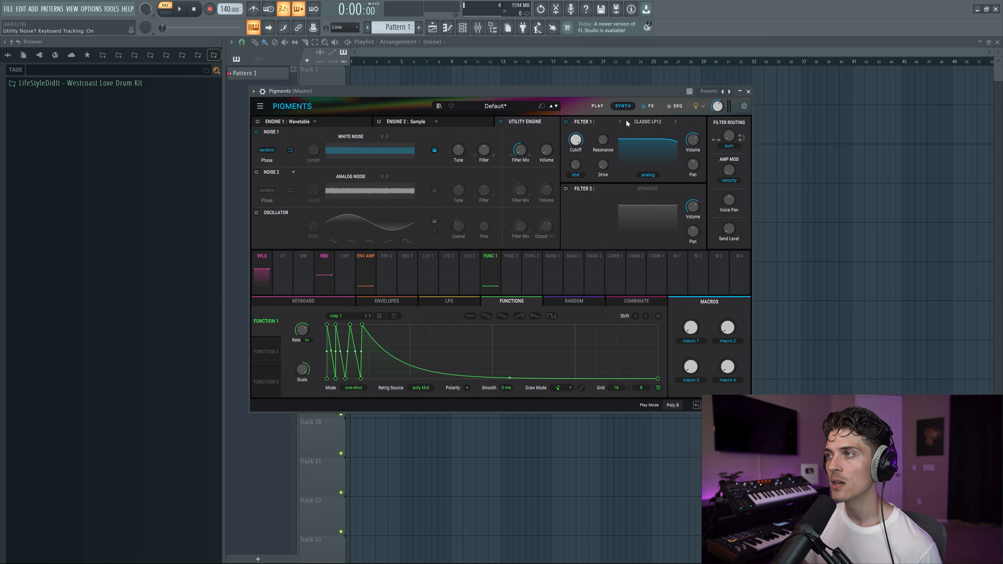
Set Filter 1 to the Classic Bandpass 12 type with a cutoff of about 1430 Hz, comparing the sound with the filter bypassed.
click(648, 122)
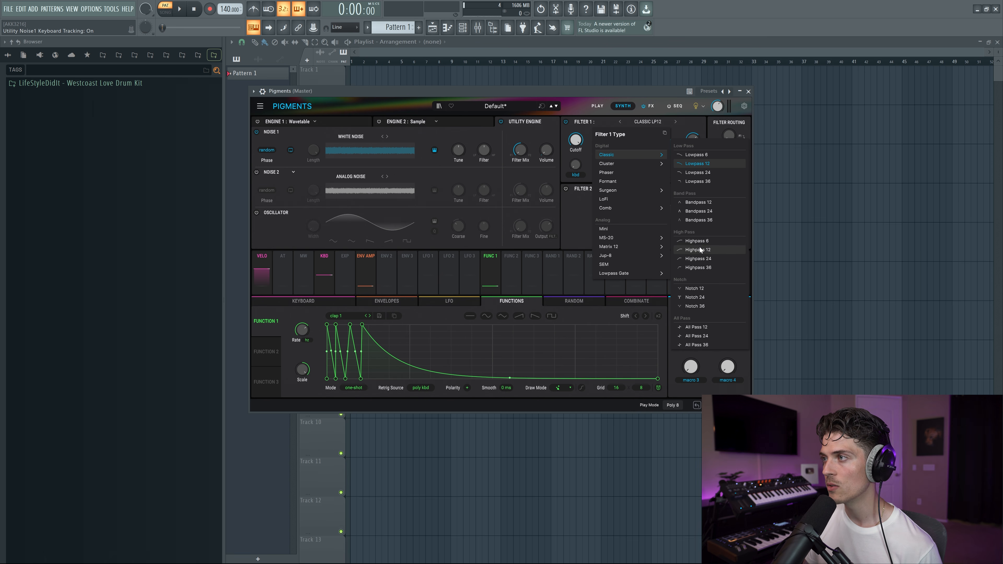
click(700, 203)
drag(576, 139, 576, 154)
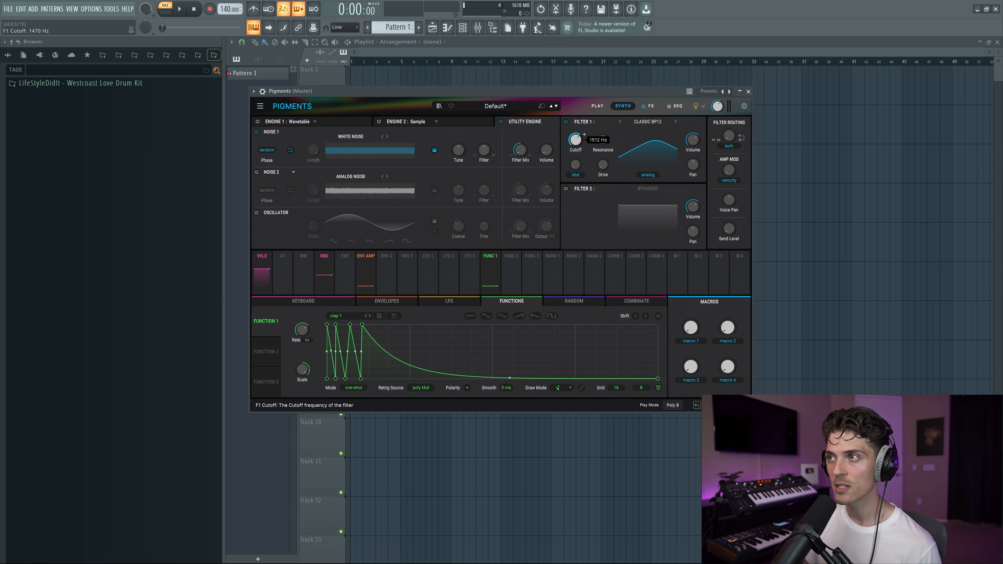
click(566, 123)
click(567, 122)
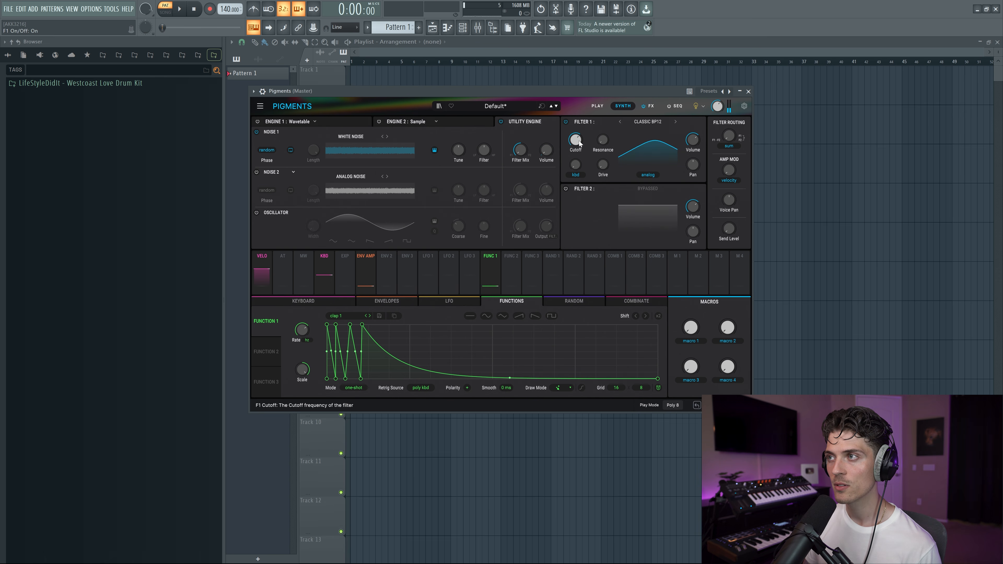
drag(578, 138, 579, 146)
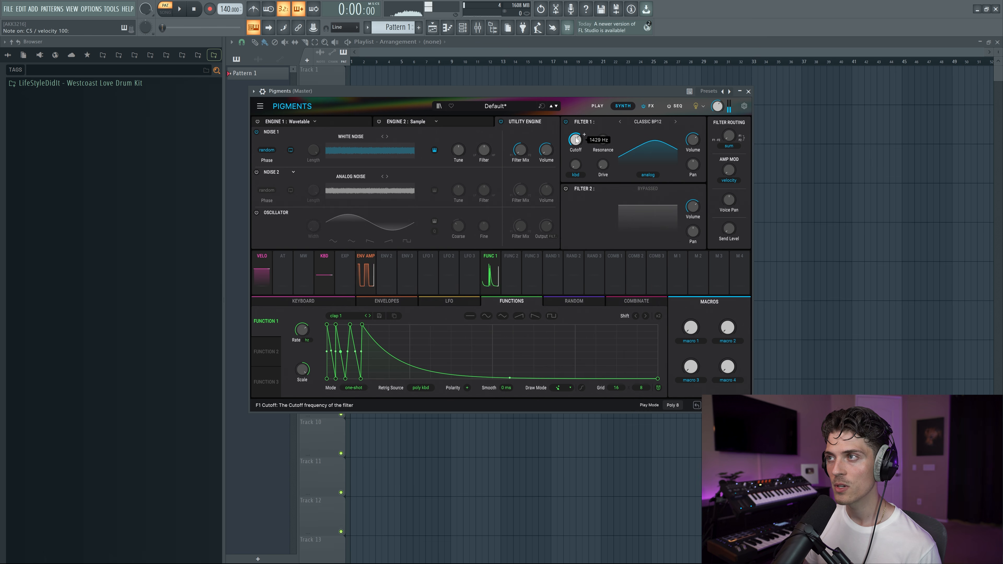
click(566, 123)
click(565, 121)
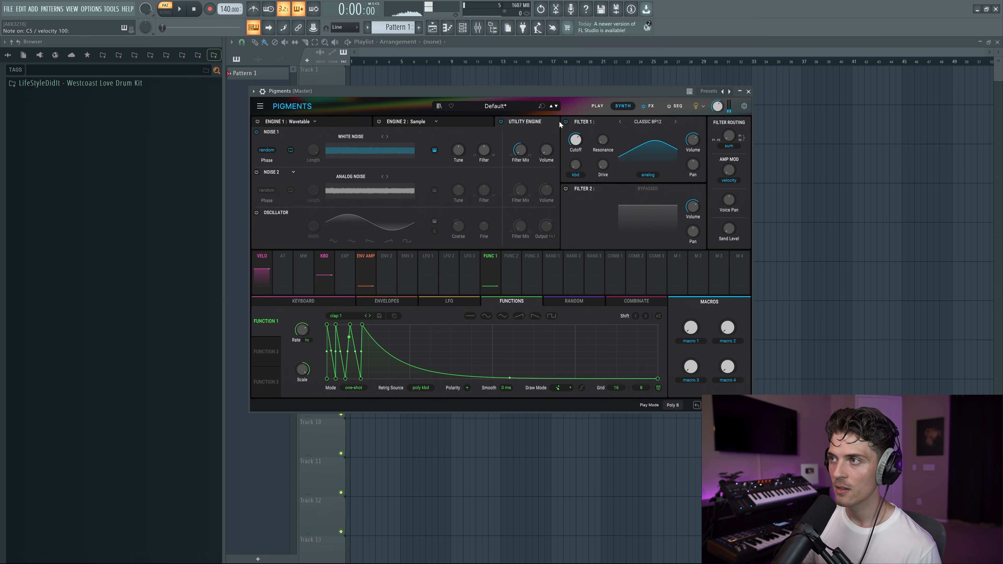
Raise Filter 1's resonance to about 0.532 and its drive to about 55%, and play test notes.
drag(603, 140, 603, 121)
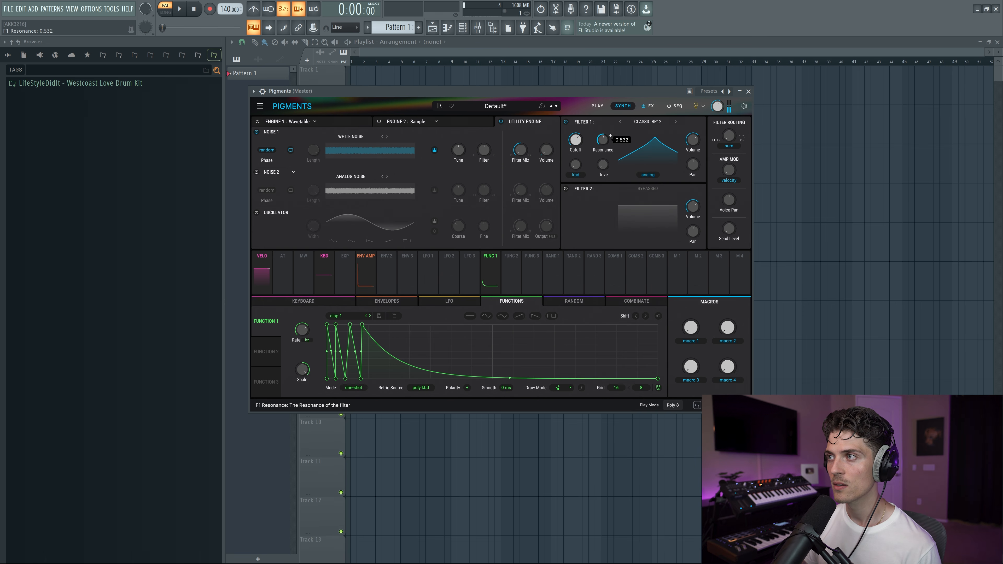
mouse_move(603, 165)
mouse_down()
mouse_move(603, 150)
mouse_move(605, 169)
mouse_up()
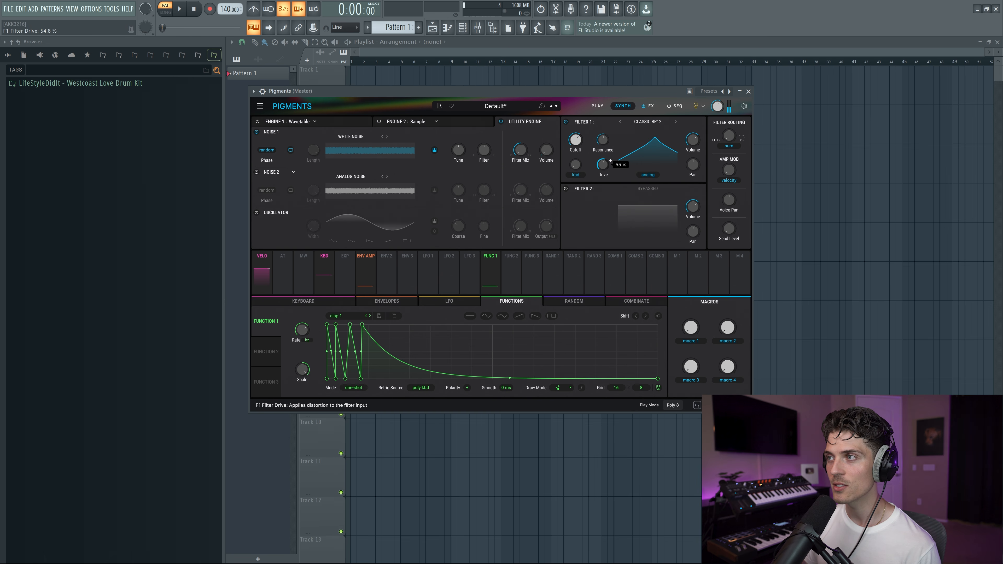
key(z)
key(z)
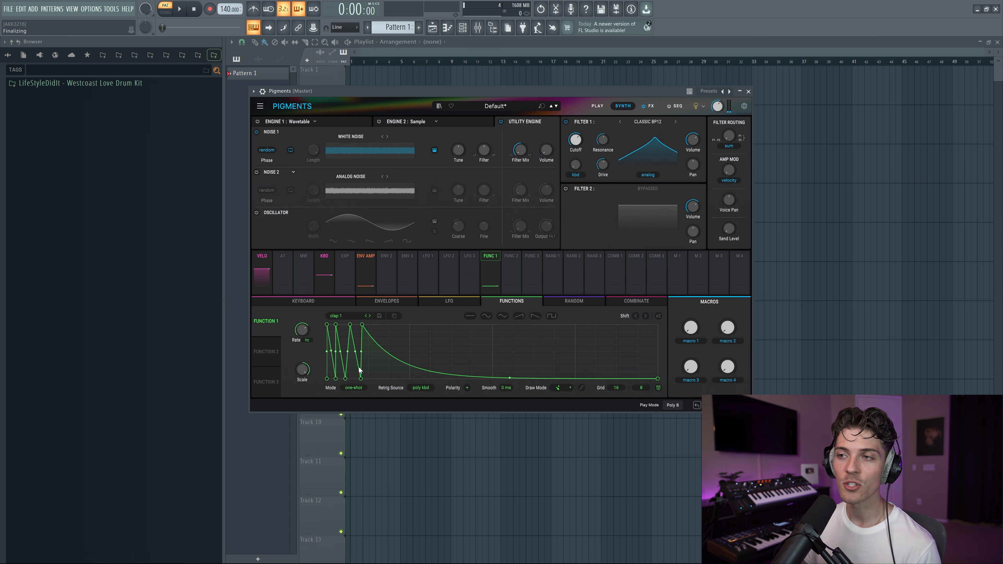
Reshape Function 1's tail with added points so it holds briefly near the peak and drops abruptly to zero, auditioning the sound.
click(389, 356)
right_click(390, 355)
drag(389, 355, 394, 390)
key(z)
key(z)
key(z)
key(z)
drag(389, 332, 379, 369)
drag(379, 369, 387, 337)
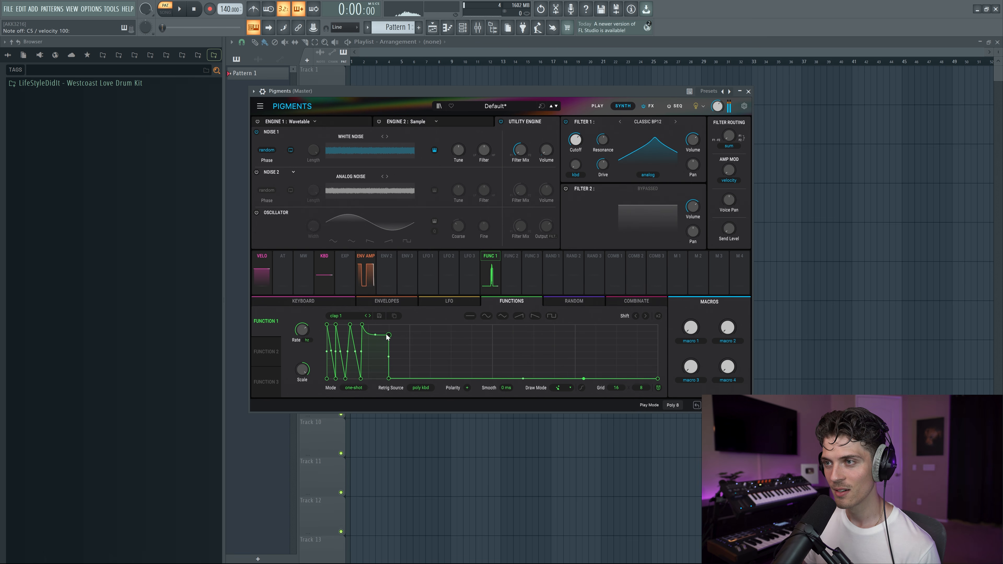
Save Function 1's current shape as a preset named Clap 2.
click(379, 316)
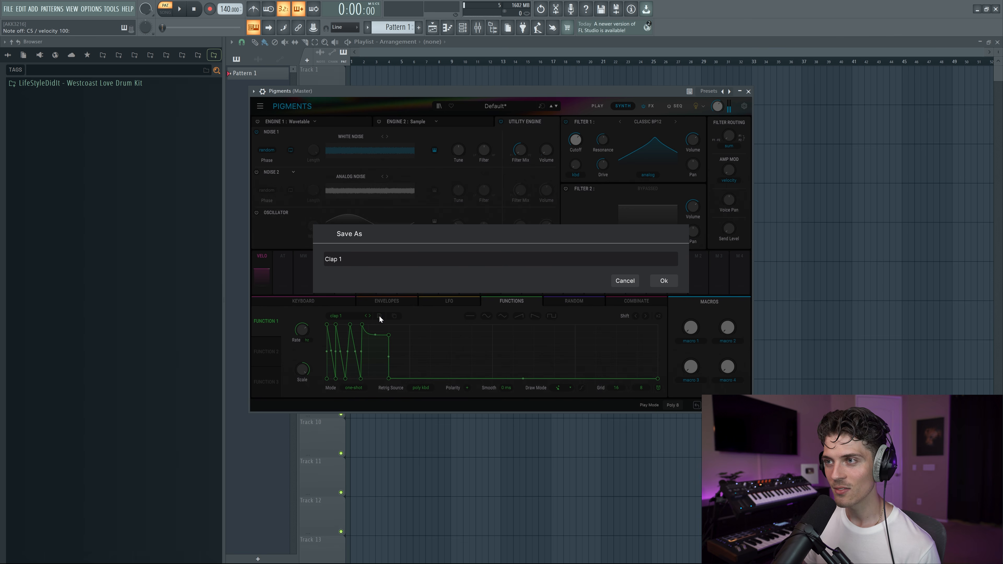
text(Clap 2)
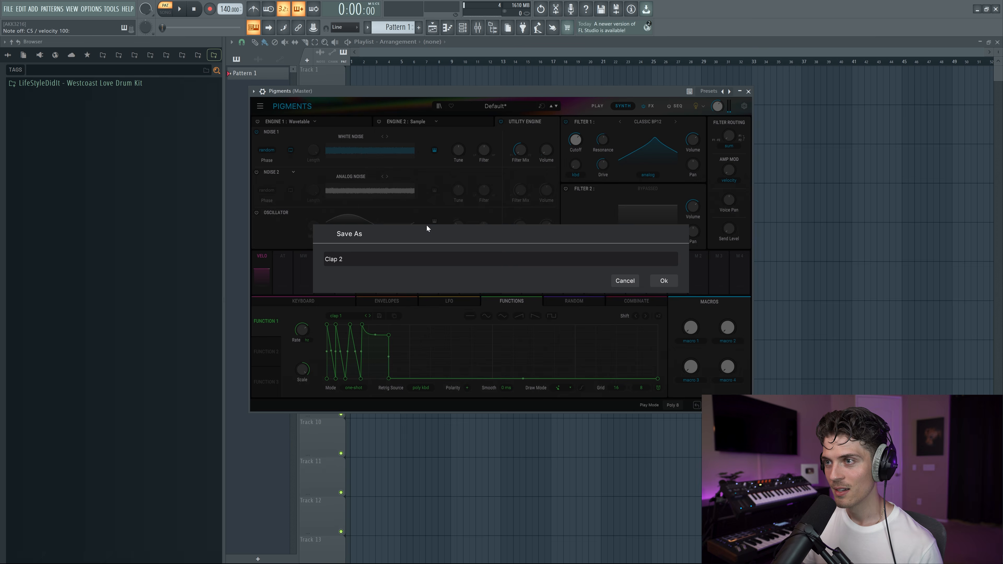
key(Return)
Load the Clap 1 preset back into Function 1 and keep the Functions editor in view.
click(347, 315)
click(455, 311)
click(450, 302)
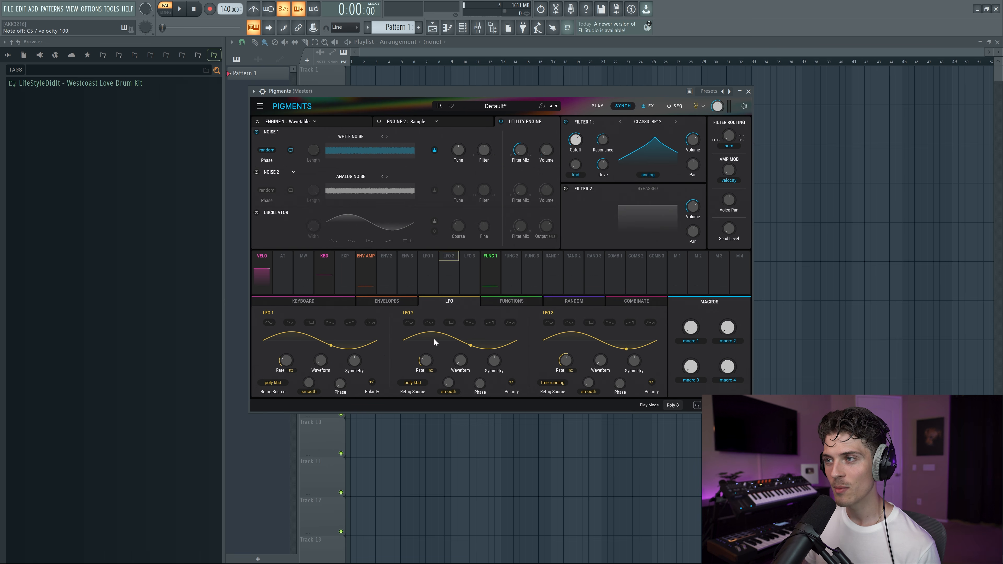
click(499, 302)
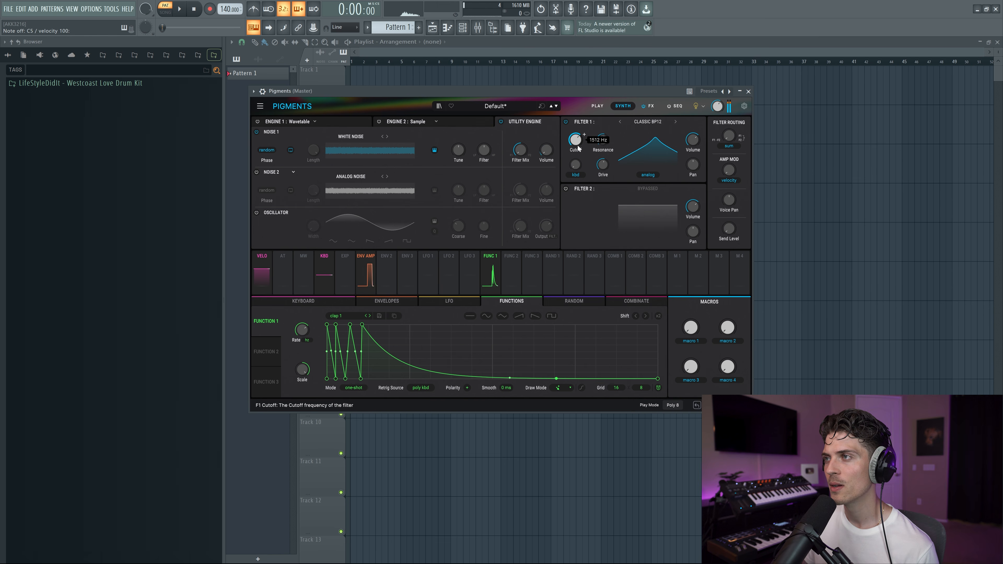
Set Filter 1's cutoff to about 1470 Hz and its resonance to about 0.584 while playing test notes.
drag(578, 148, 577, 147)
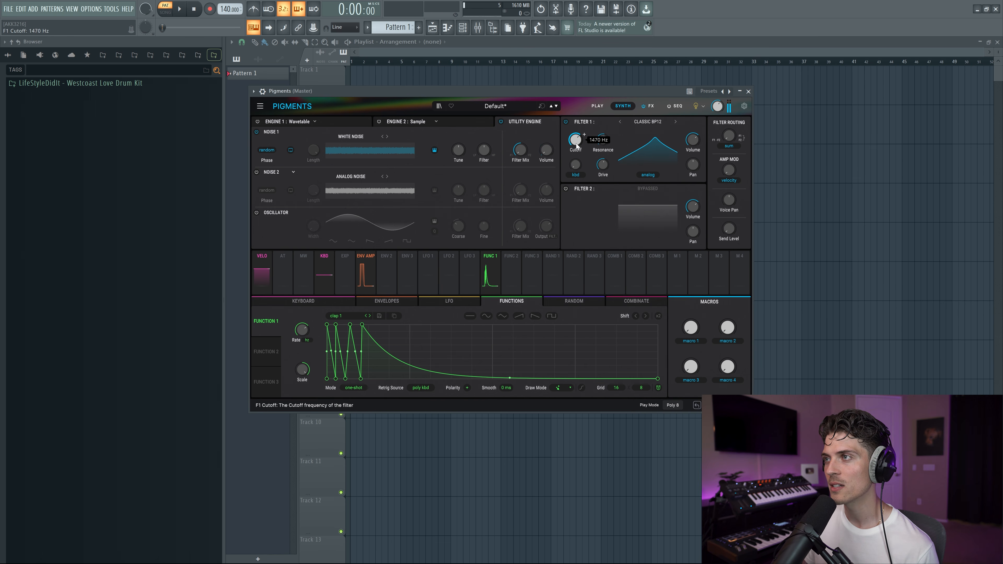
drag(577, 146, 602, 146)
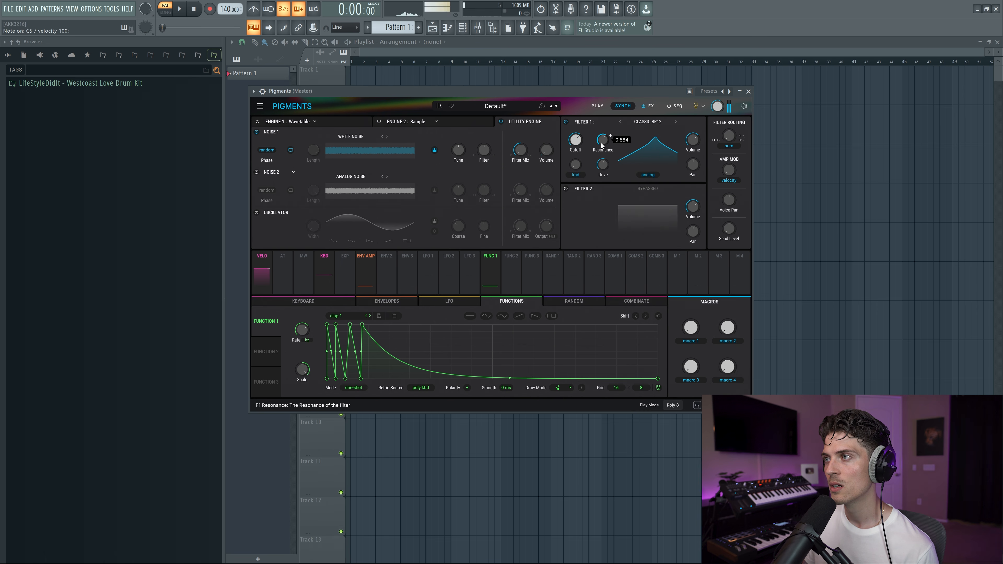
Try the Classic Bandpass 24 type on Filter 1 and switch back to Bandpass 12.
click(650, 124)
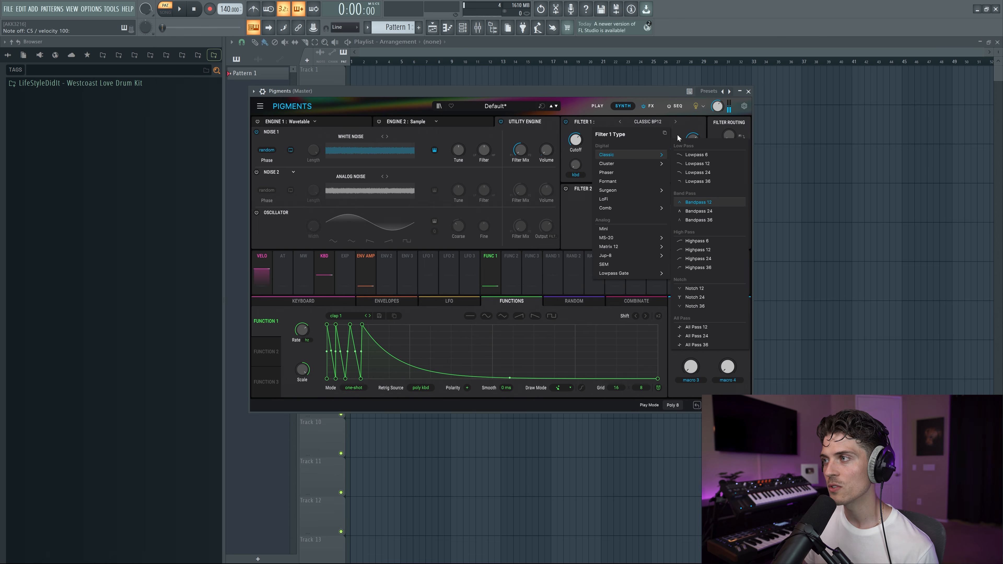
click(704, 214)
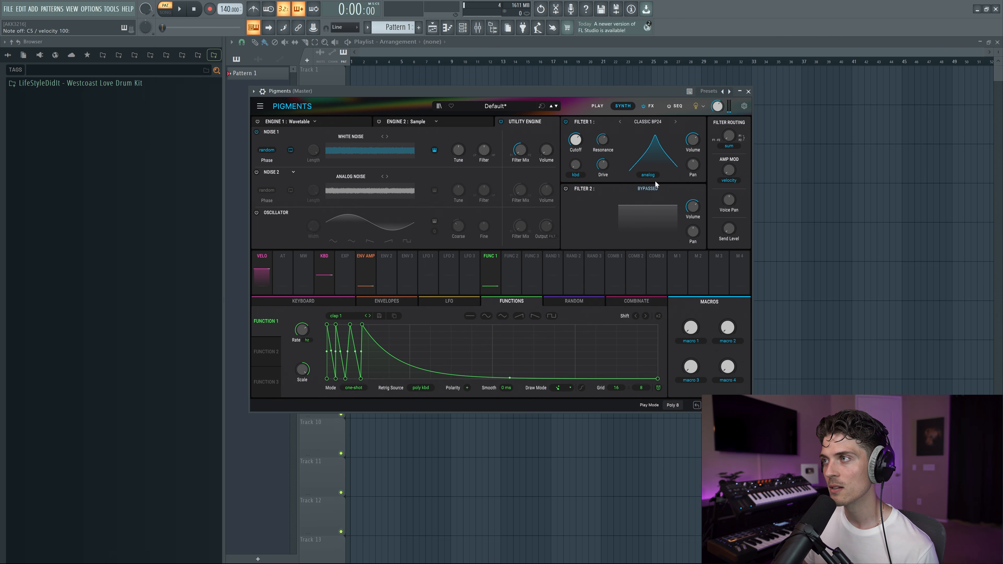
click(648, 121)
click(709, 202)
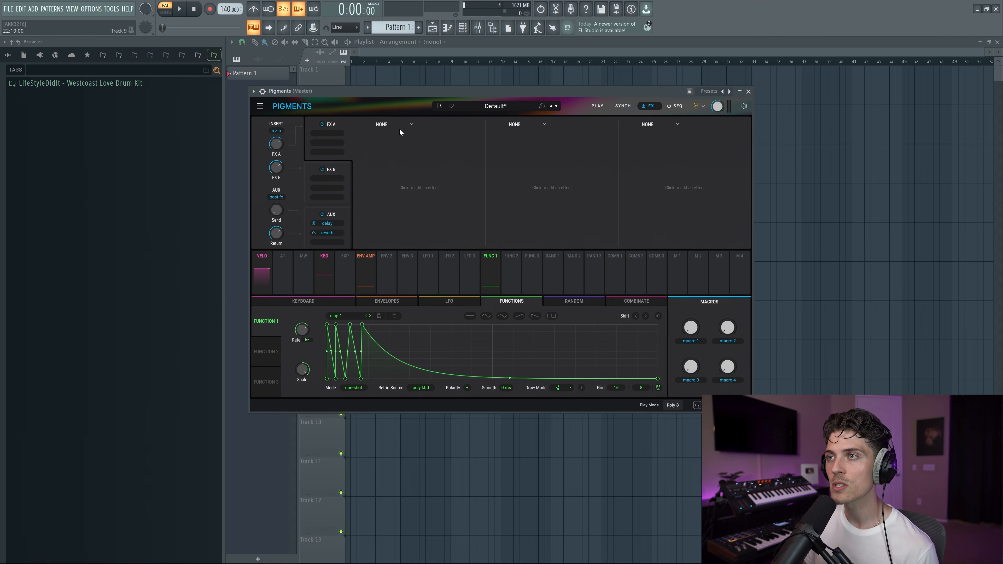
Add a Param EQ as the first FX A effect and cut its low shelf to -15 dB.
click(393, 125)
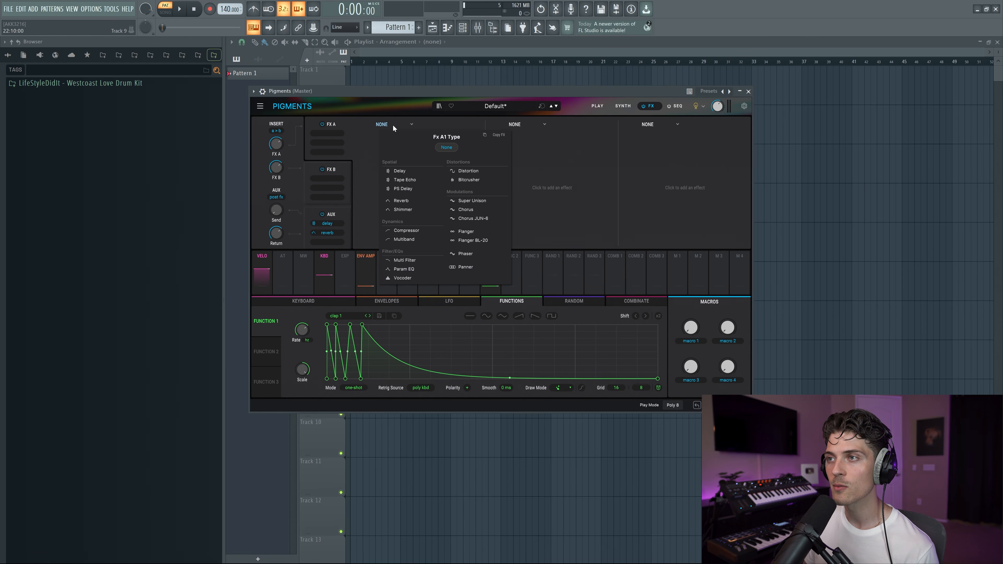
click(403, 269)
drag(407, 167, 399, 212)
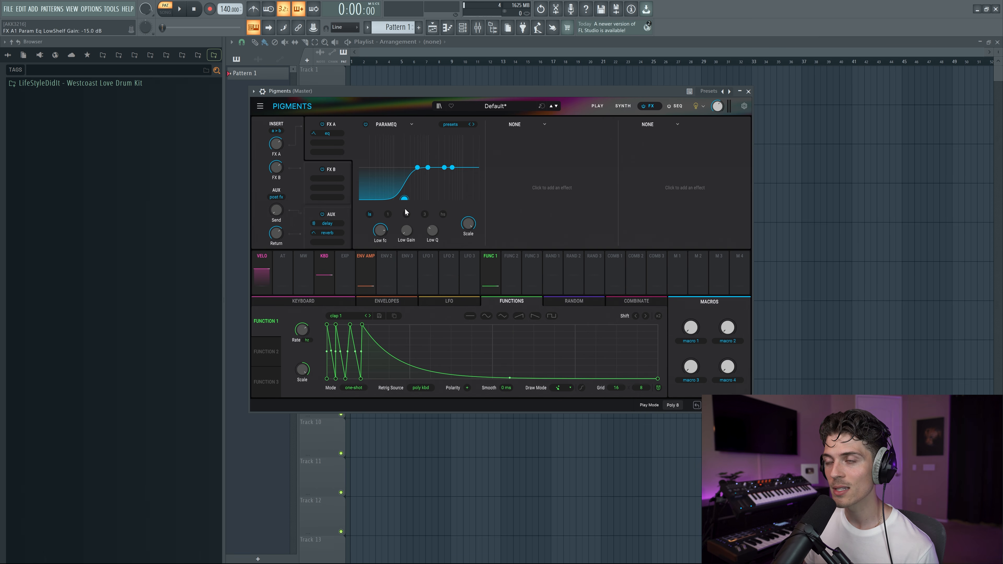
Boost the Param EQ's high shelf by about 4 dB, raise peak 3 beside it, and compare with the EQ bypassed.
drag(453, 169, 459, 165)
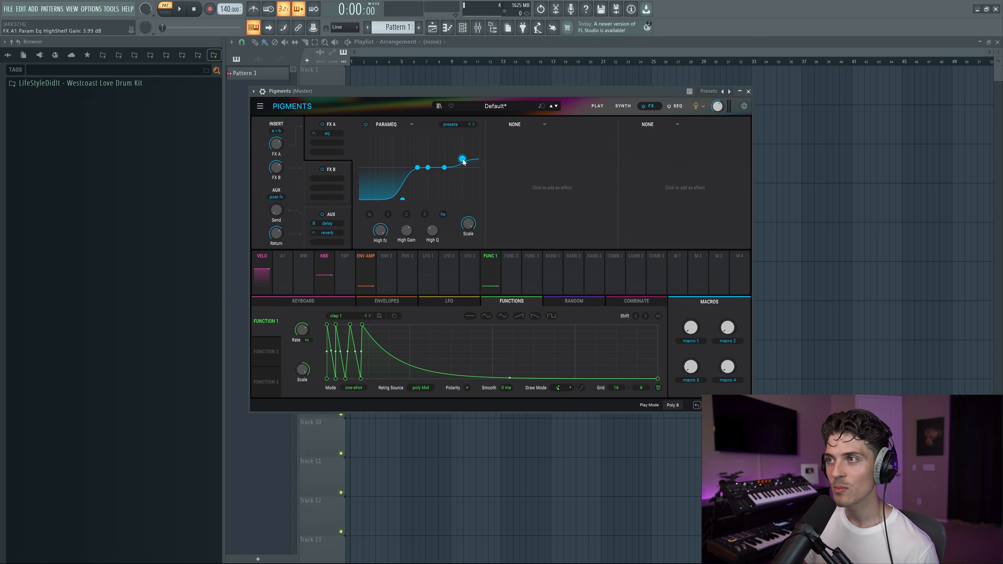
drag(445, 168, 461, 162)
click(365, 125)
click(365, 124)
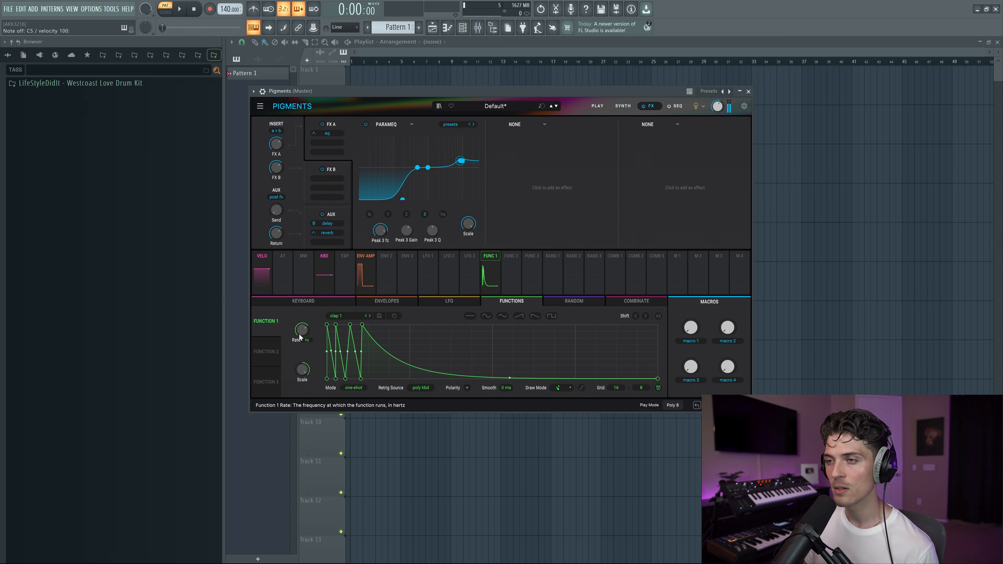
Try Function 1 at a rate of about 2.09 Hz, then raise the rate from there while auditioning the clap.
scroll(311, 325, down, 3)
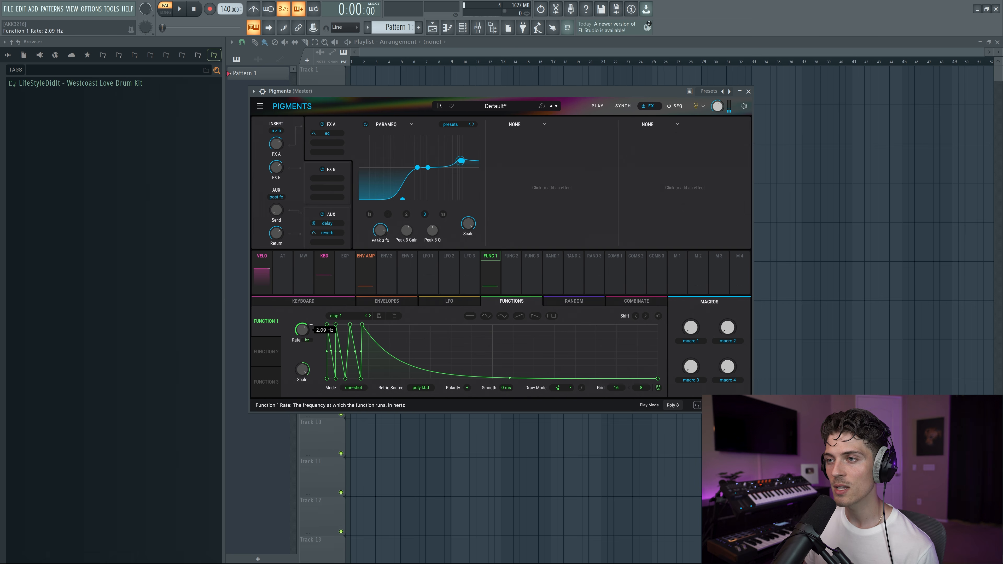
key(z)
key(z)
key(z)
key(z)
drag(303, 335, 303, 323)
Add a Bitcrusher as the second FX A effect and load its Decimate preset.
click(540, 127)
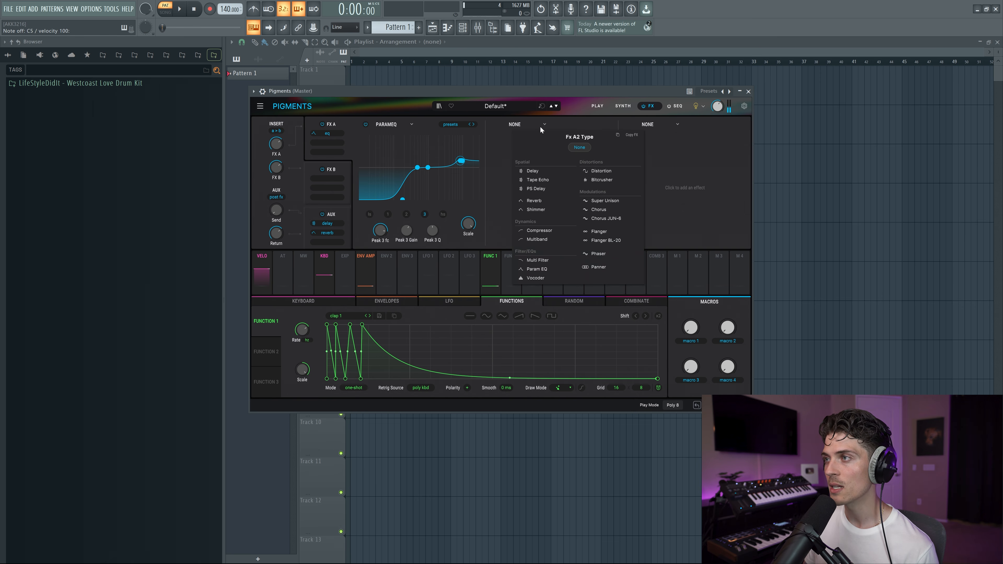
click(599, 181)
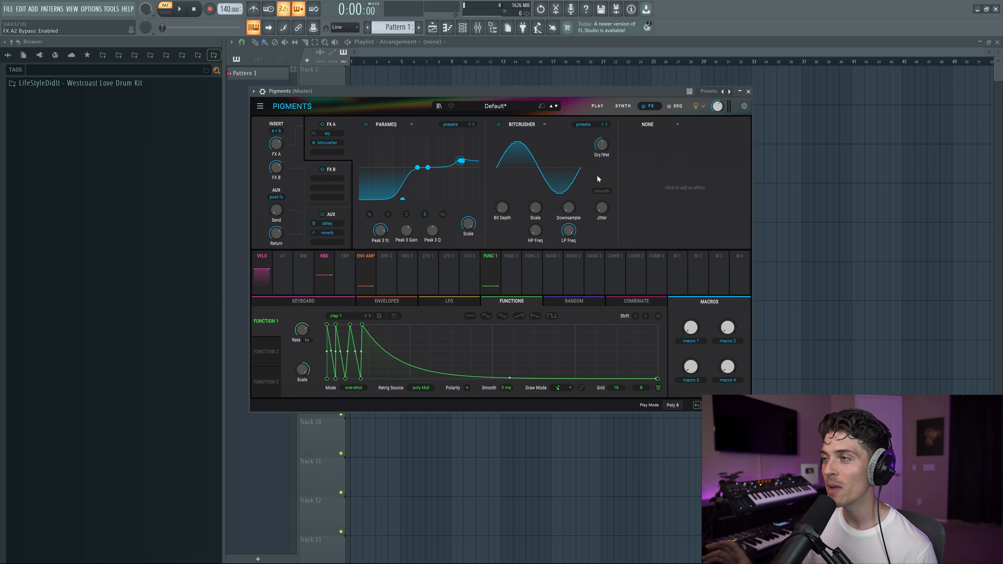
click(593, 123)
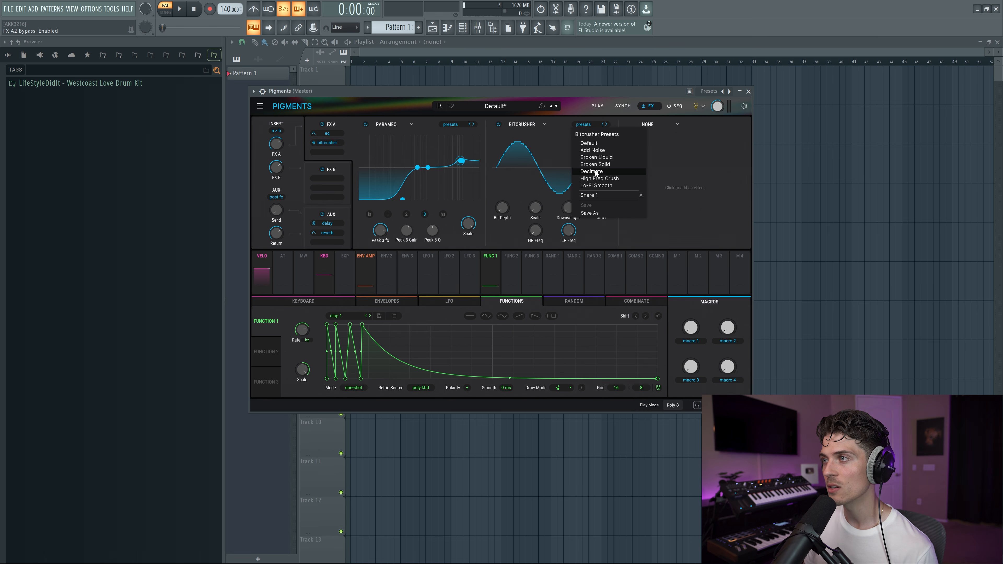
click(593, 172)
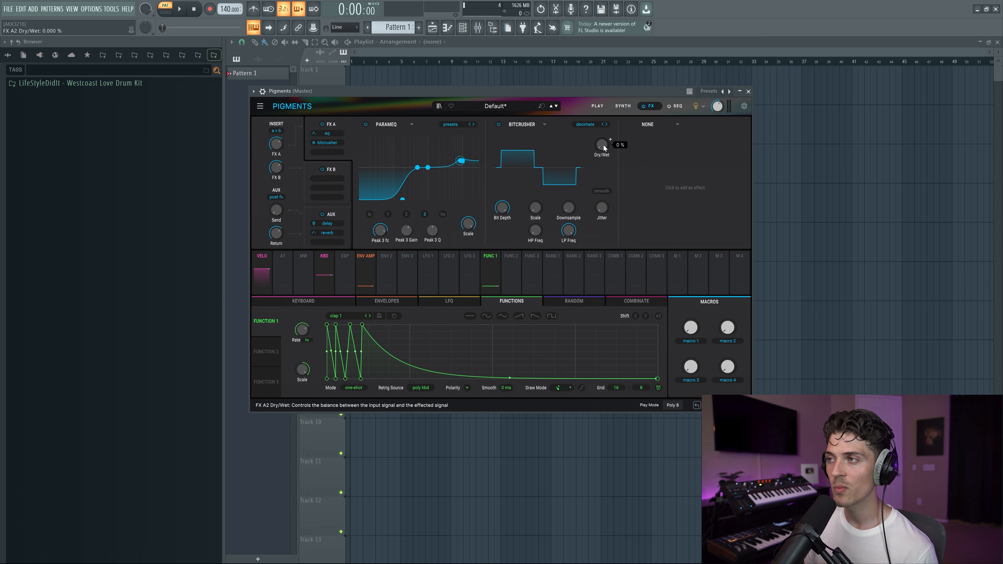
Audition Bitcrusher dry/wet amounts up to about 20% and settle on about 10%.
drag(604, 145, 603, 144)
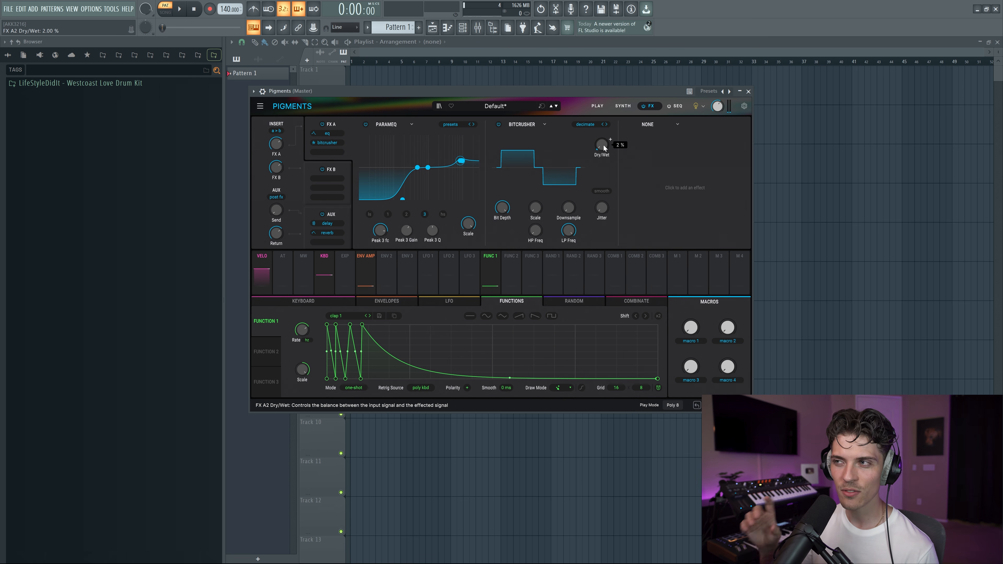
scroll(604, 145, up, 5)
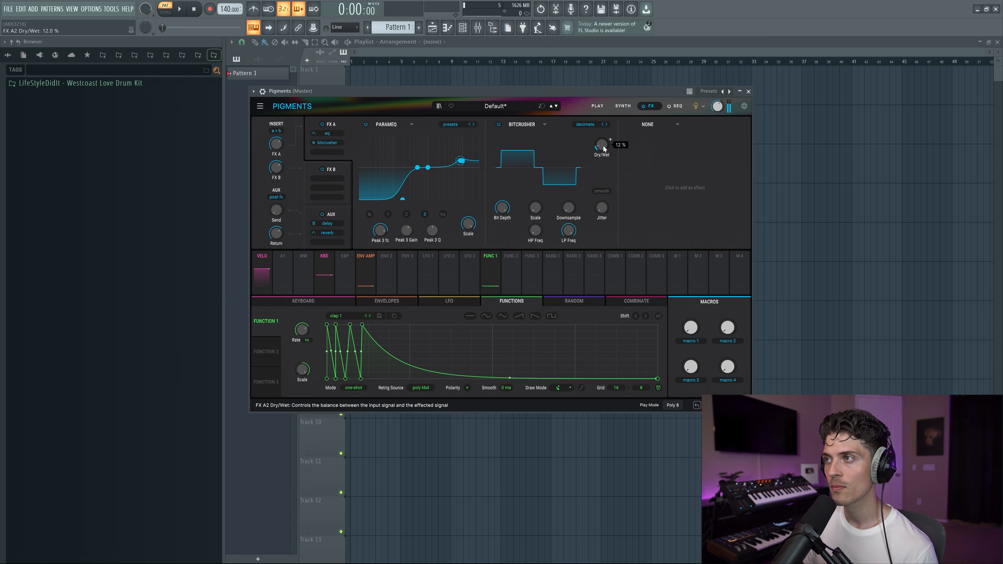
scroll(603, 147, up, 4)
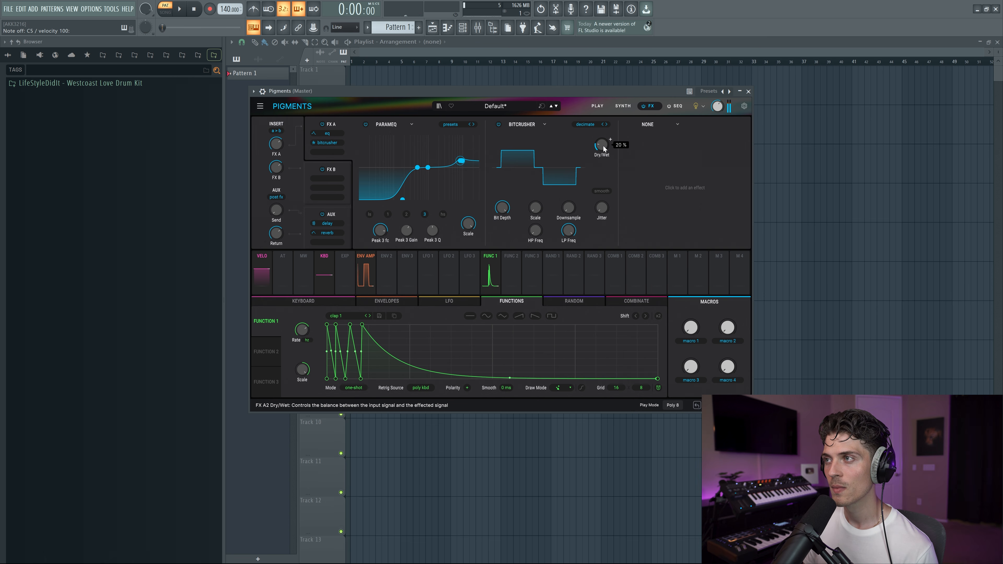
scroll(603, 148, up, 1)
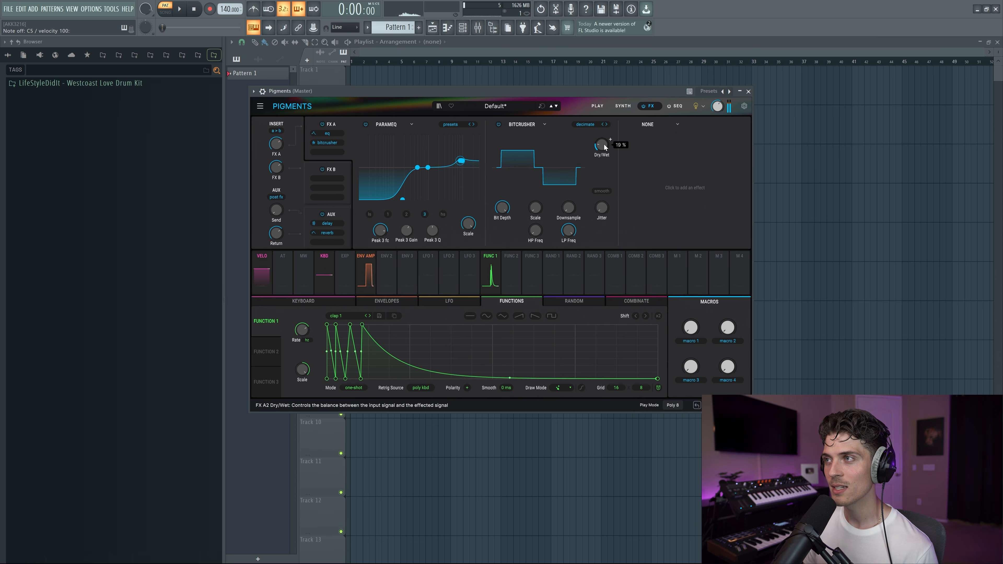
scroll(605, 148, down, 4)
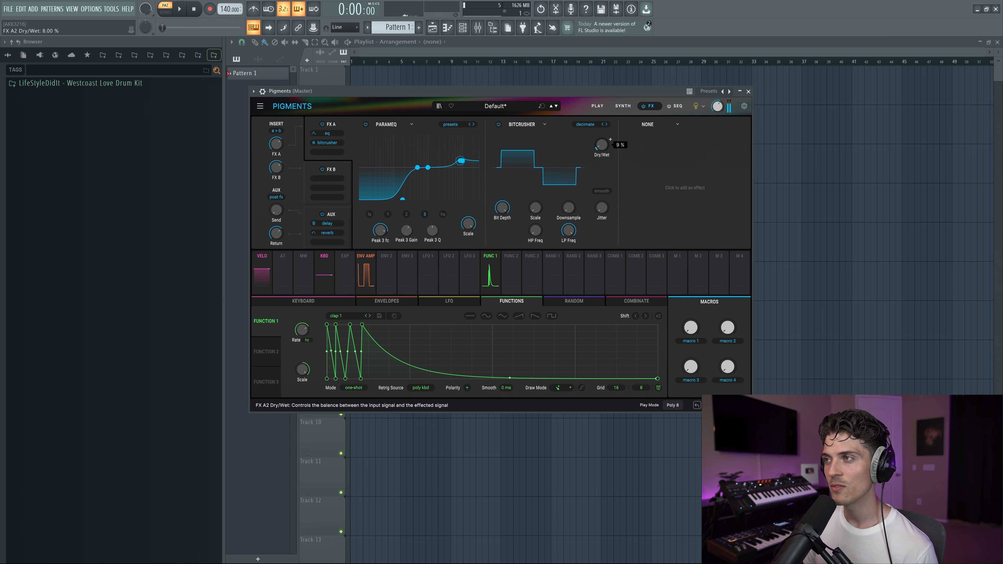
scroll(605, 147, up, 1)
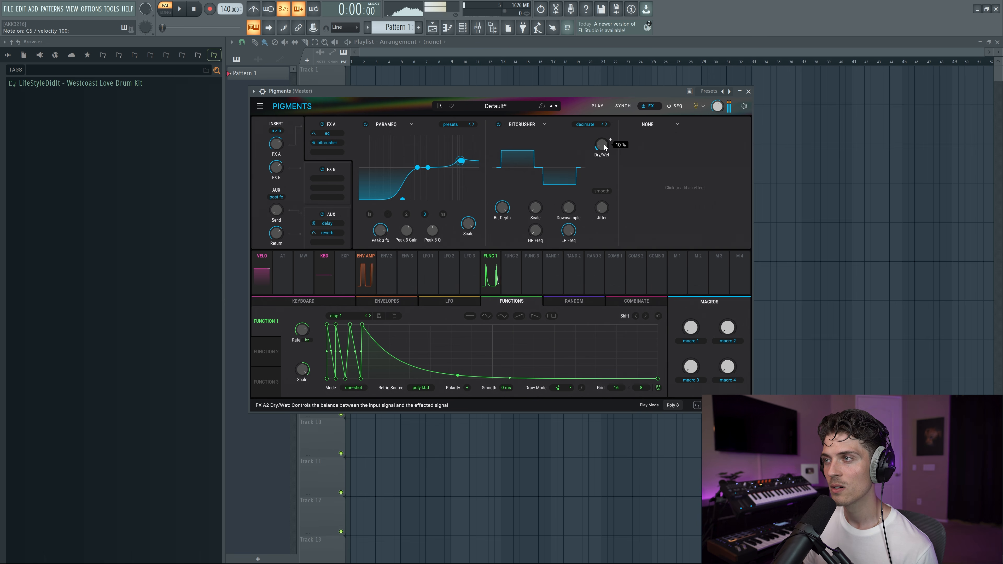
Set the Bitcrusher's dry/wet to about 11%, comparing the clap with the effect bypassed and active.
click(498, 124)
click(499, 125)
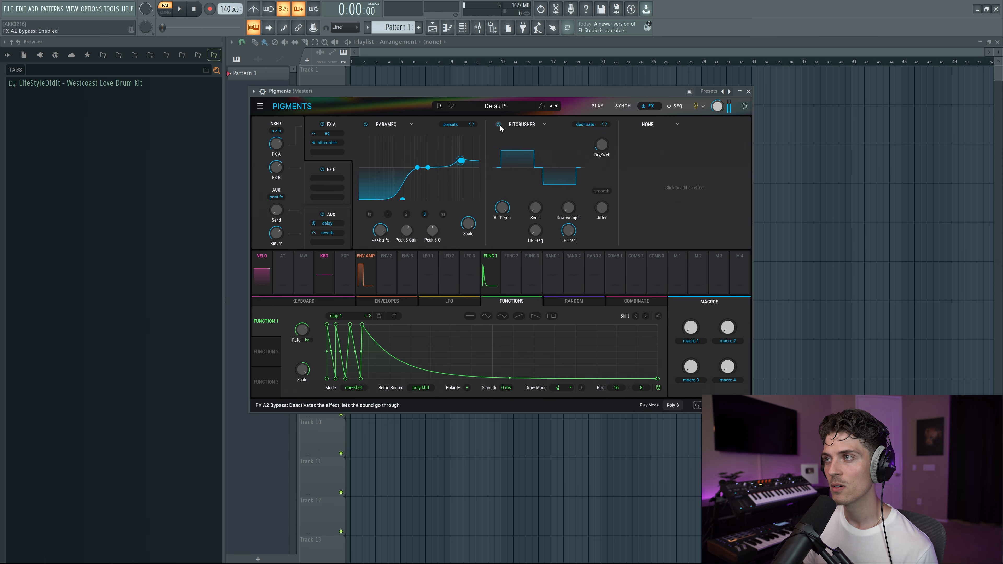
mouse_move(601, 146)
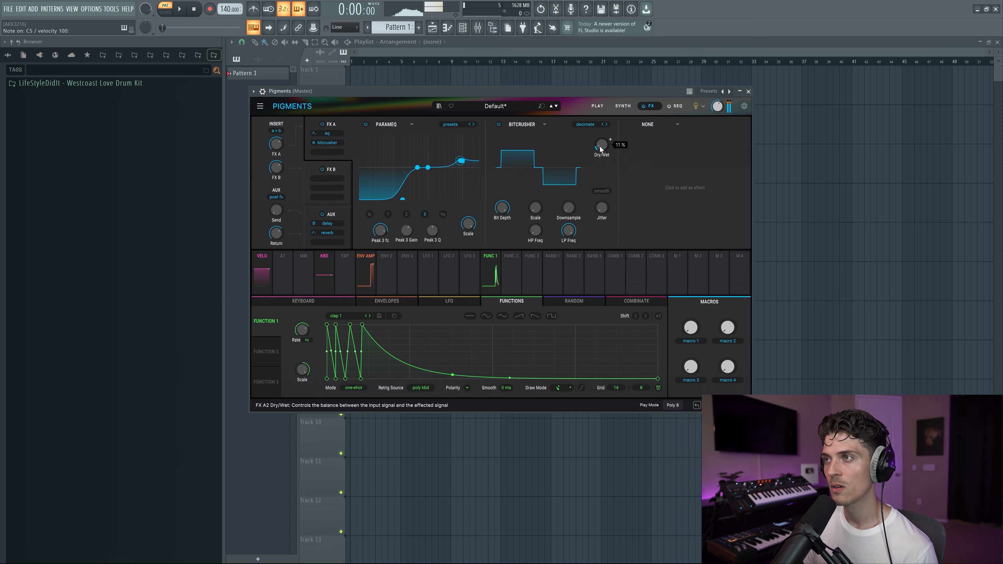
click(499, 127)
click(499, 125)
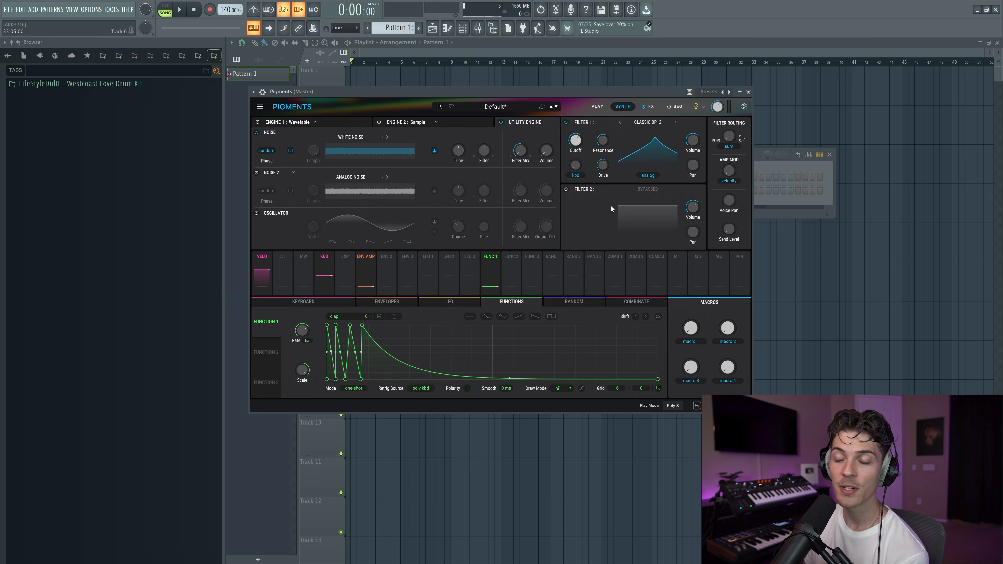
Turn on Noise 2, lower its volume to -70 dB and modulate that volume with Function 1 at 0.60.
click(256, 172)
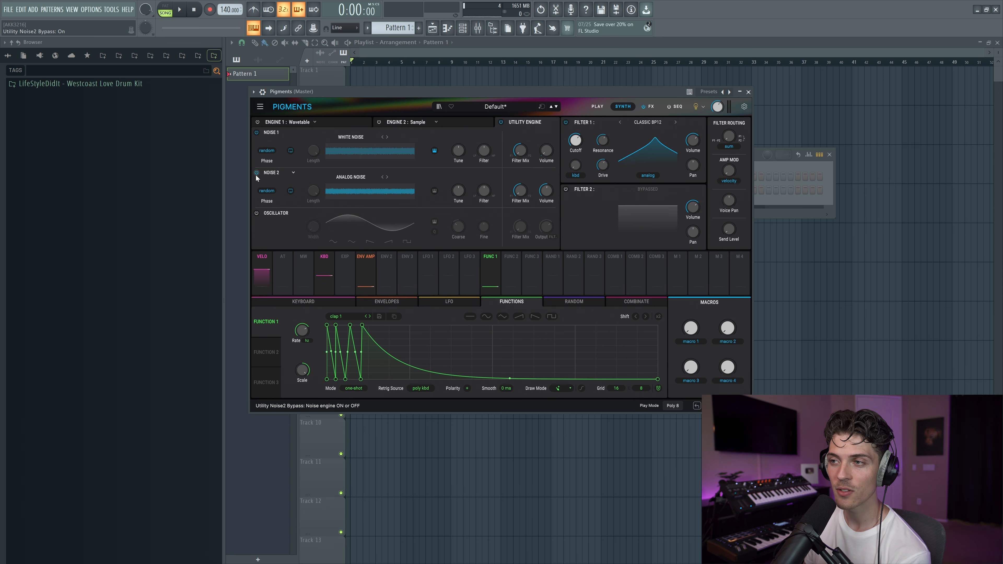
click(490, 261)
click(546, 190)
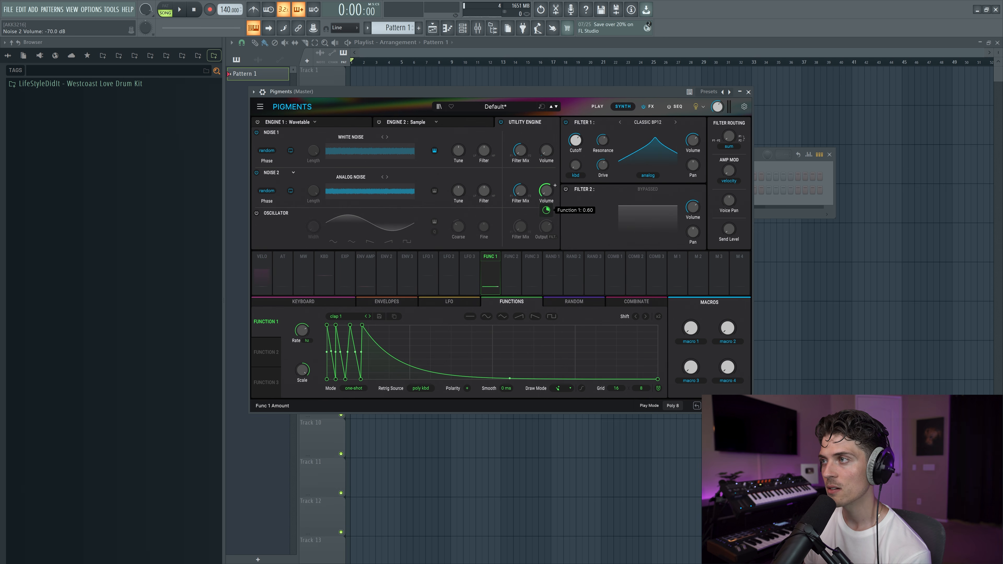
Add a Serum channel to the channel rack and enlarge the Serum window.
click(795, 209)
click(496, 213)
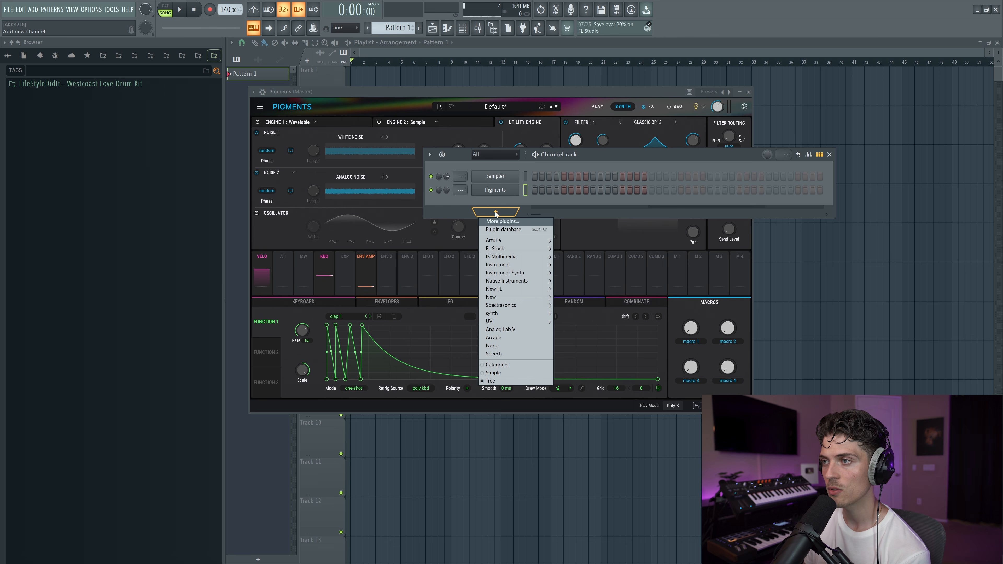
mouse_move(525, 312)
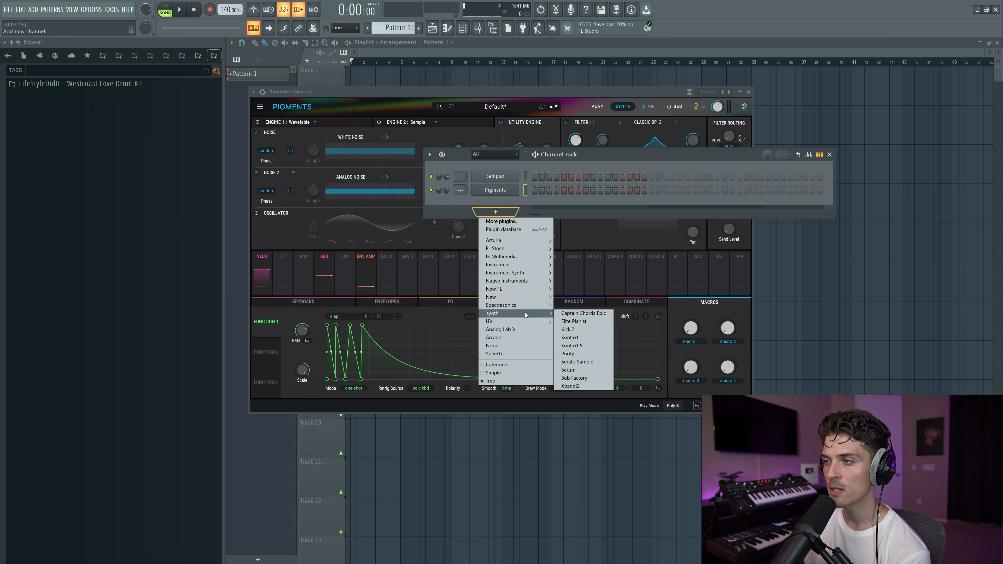
click(585, 370)
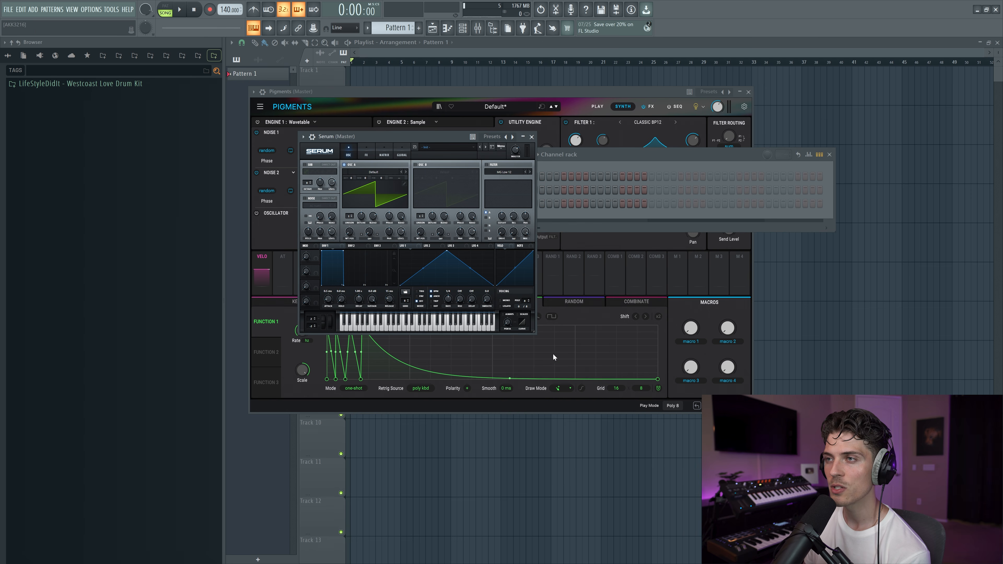
drag(535, 333, 710, 474)
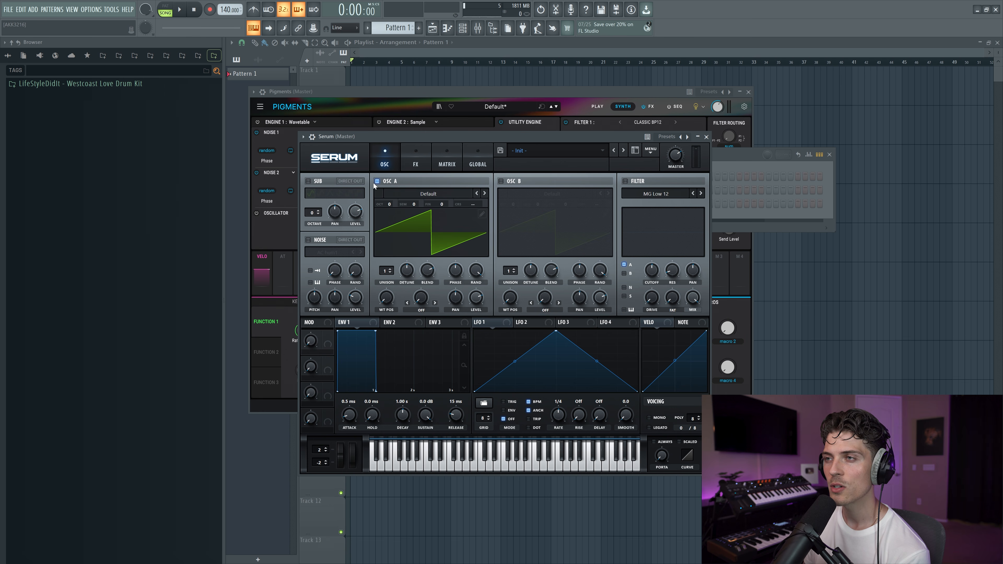
Turn off oscillator A, turn on the noise oscillator and choose the analog BrightWhite noise.
click(378, 182)
click(308, 240)
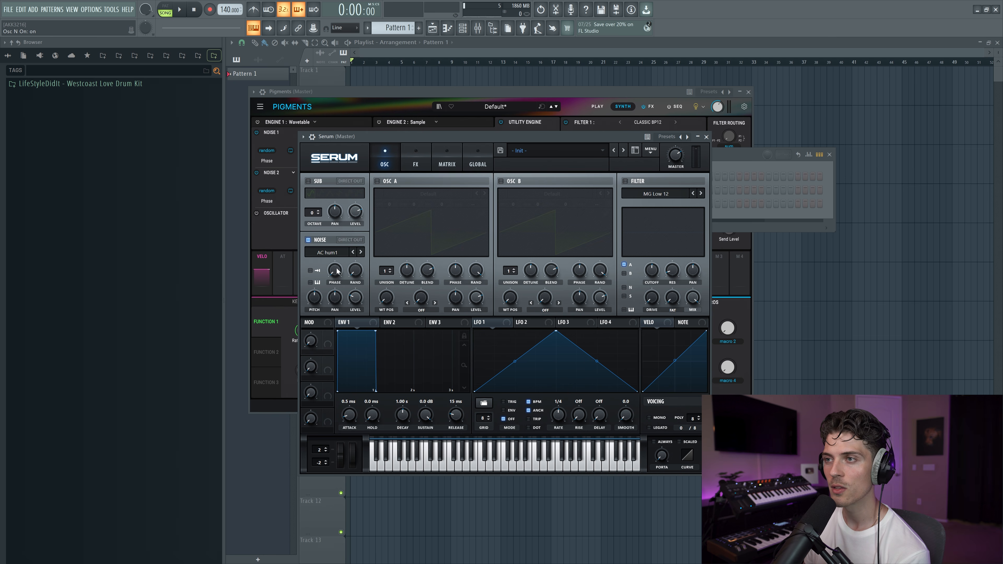
click(336, 256)
mouse_move(340, 262)
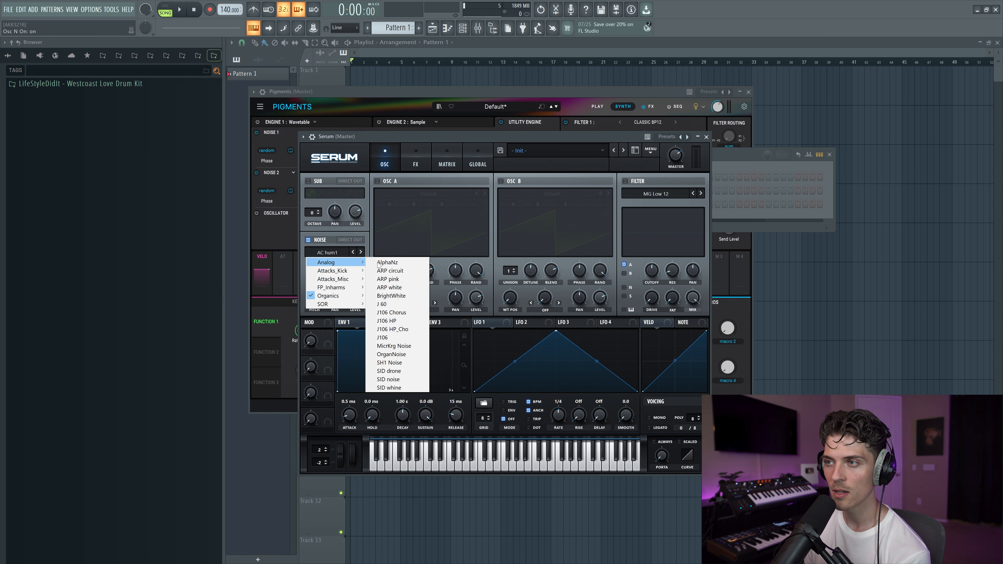
click(395, 296)
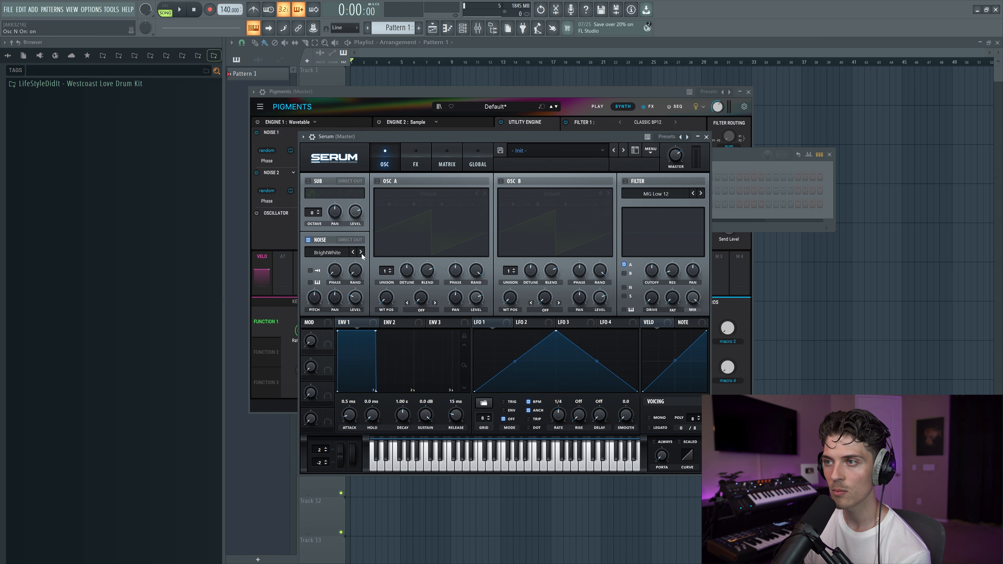
Shape LFO 1 as three short spikes followed by a curved decay, and modulate the noise level with it.
drag(558, 334, 516, 320)
drag(576, 361, 572, 371)
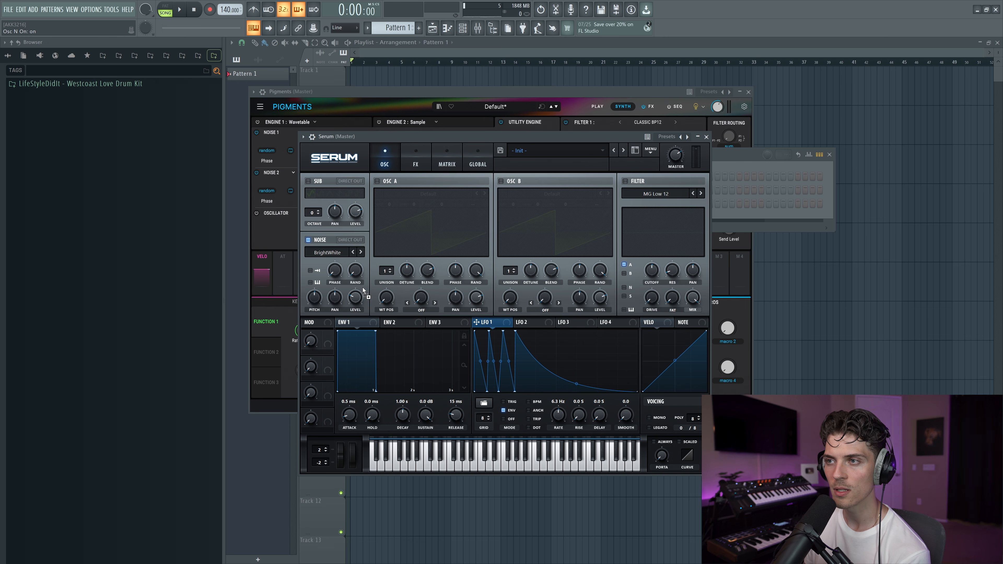
drag(357, 300, 348, 400)
drag(348, 290, 348, 292)
key(z)
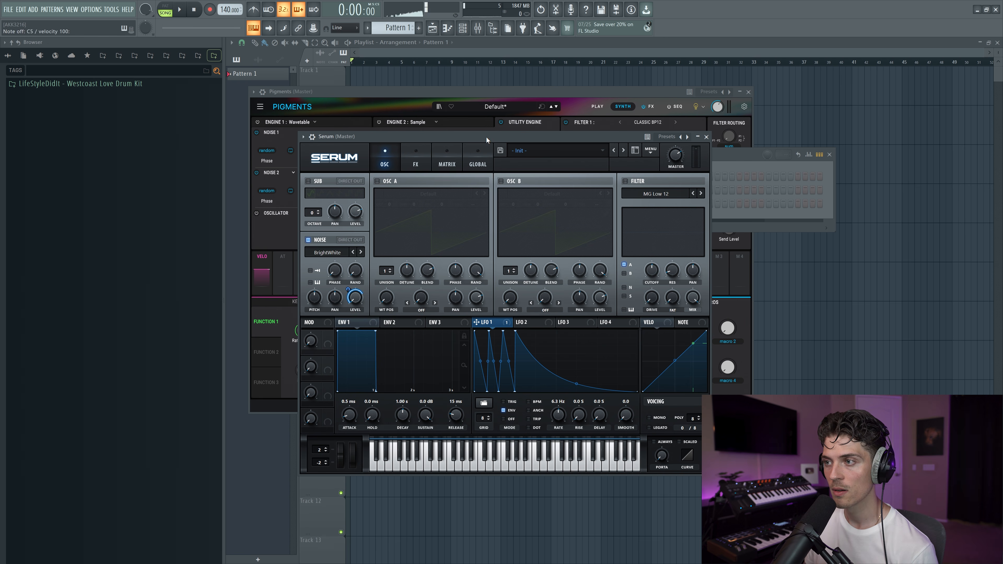
Audition the noise clap and set LFO 1's rate to 3.9 Hz.
key(z)
key(z)
drag(560, 419, 561, 415)
double_click(561, 415)
text(qq)
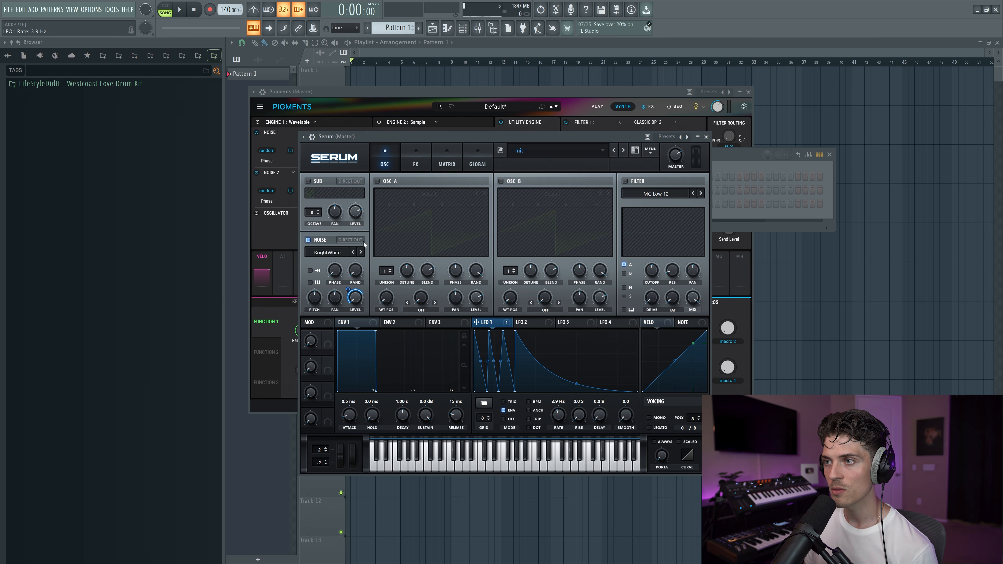
Switch the noise to J 60, set LFO 1's rate to 6.7 Hz and look into the filter types.
click(361, 252)
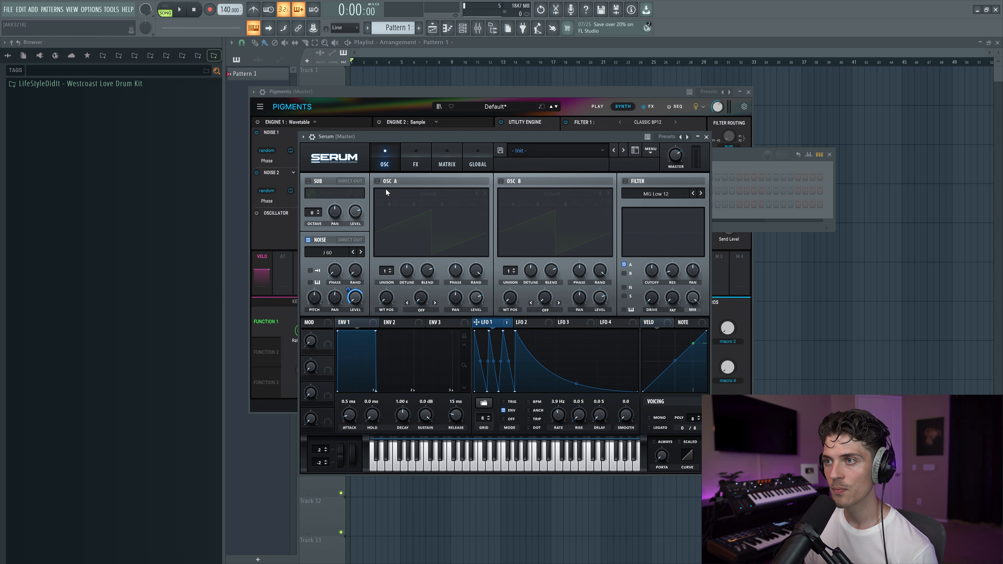
drag(559, 419, 558, 414)
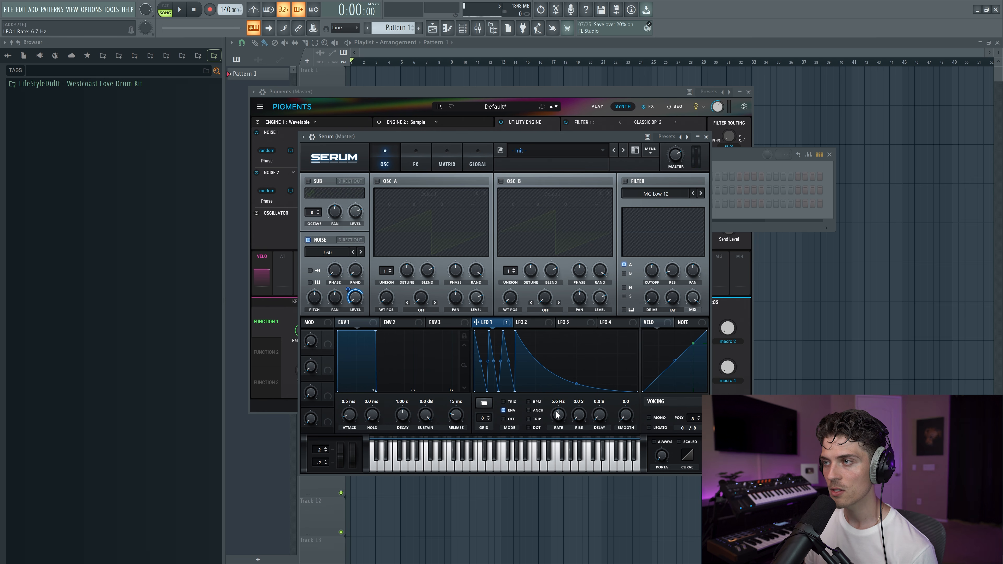
key(q)
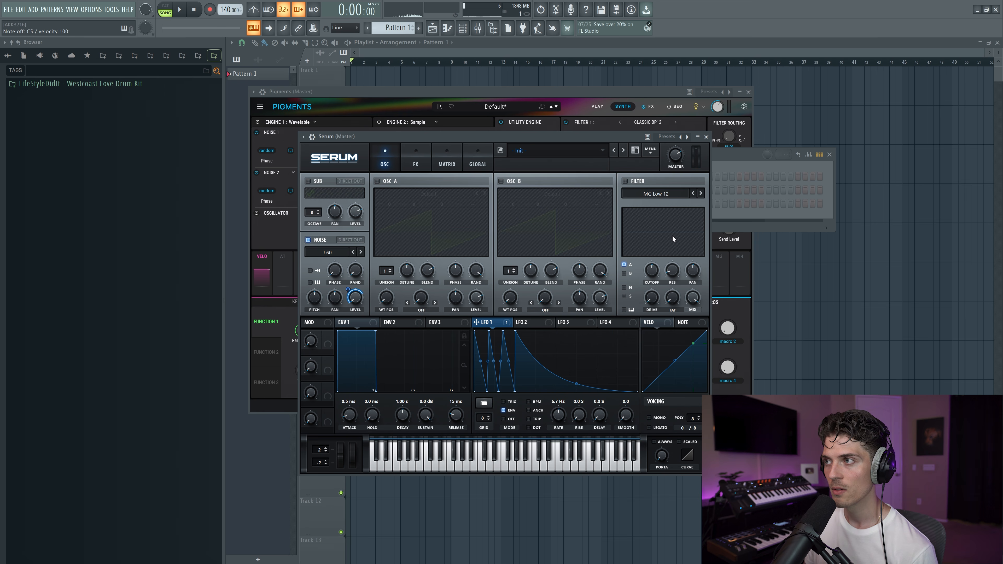
click(655, 194)
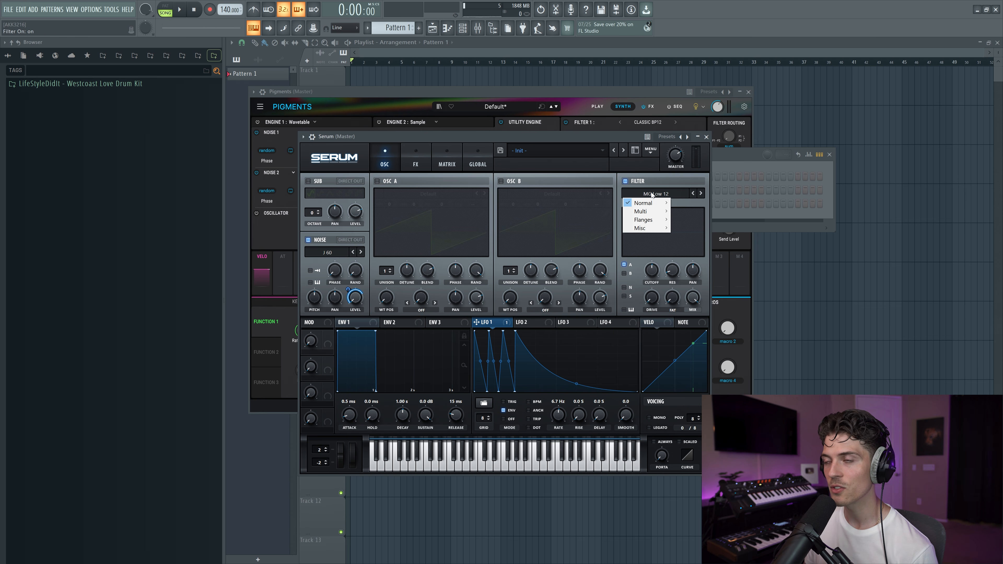
Close Serum and delete its channel from the channel rack.
click(707, 135)
click(707, 136)
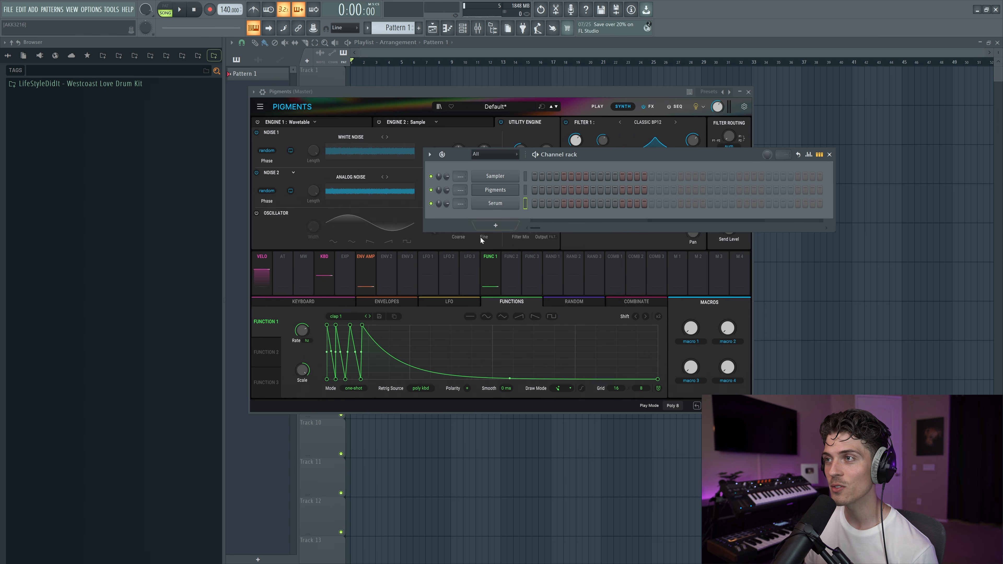
right_click(500, 209)
click(548, 300)
click(538, 309)
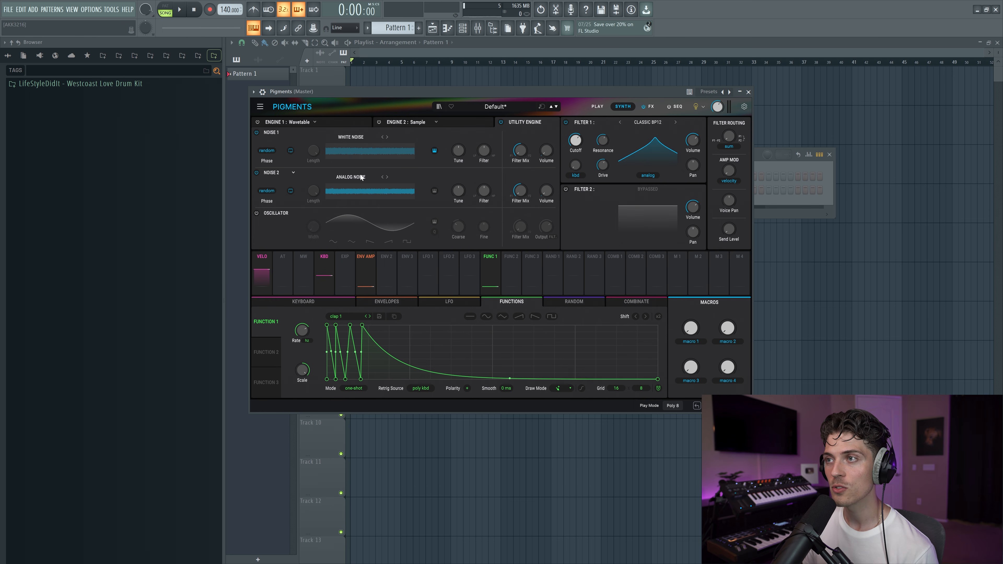
Compare the Pigments clap with Noise 1 bypassed and active.
click(256, 133)
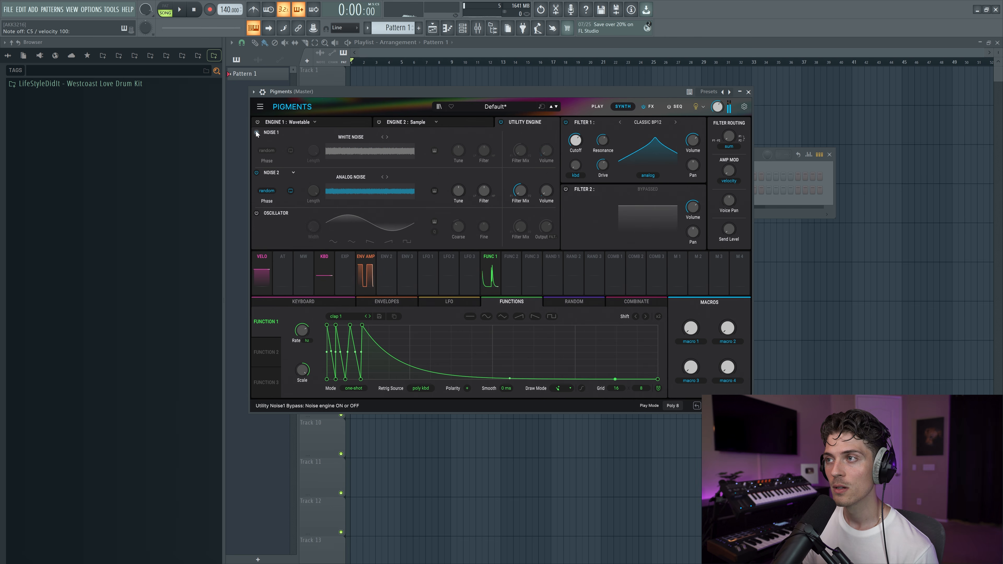
click(257, 133)
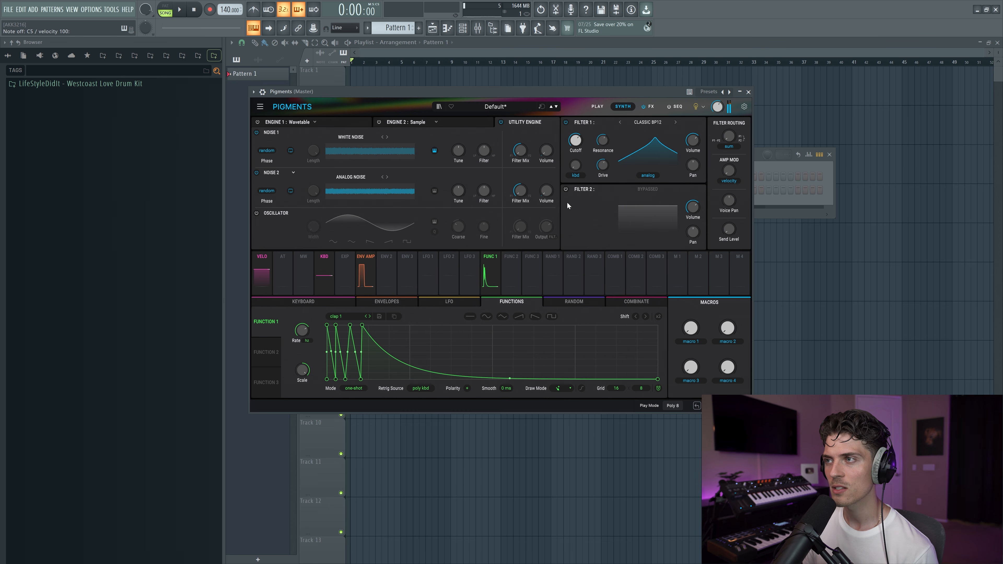
mouse_move(546, 210)
mouse_down()
mouse_move(546, 193)
mouse_move(548, 213)
mouse_up()
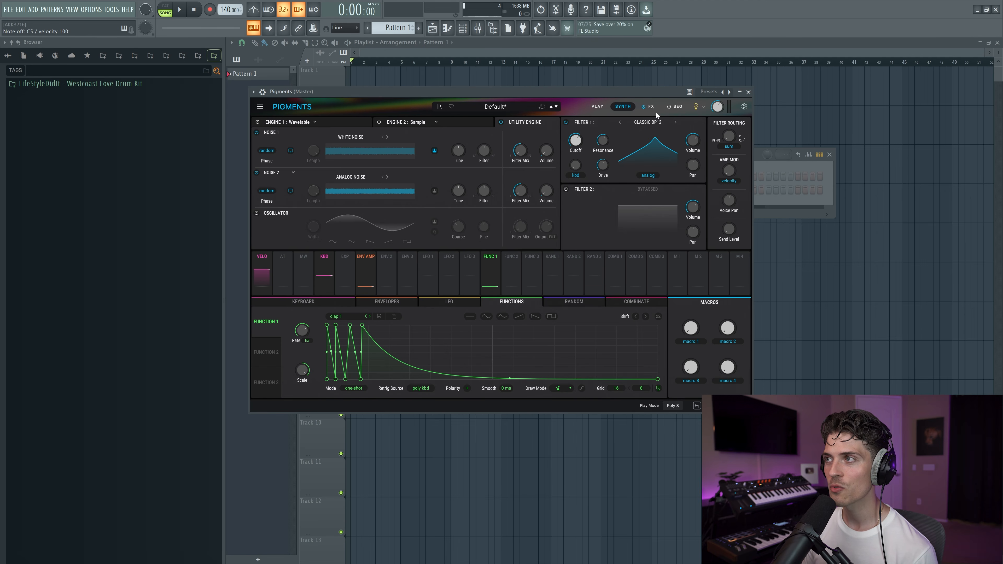
Review the ParamEQ and Bitcrusher effects, return to the synth page and audition the finished clap.
click(650, 107)
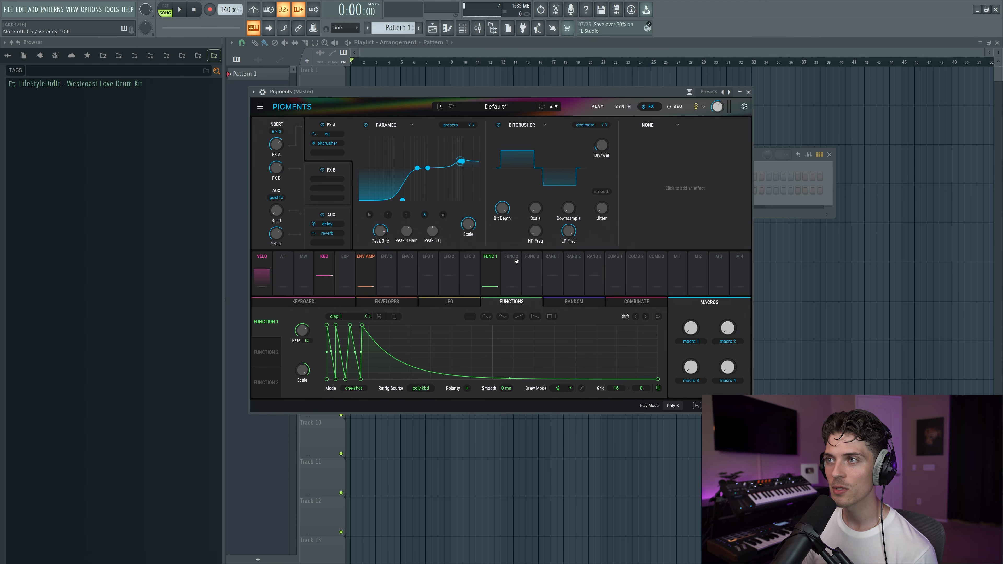
click(623, 106)
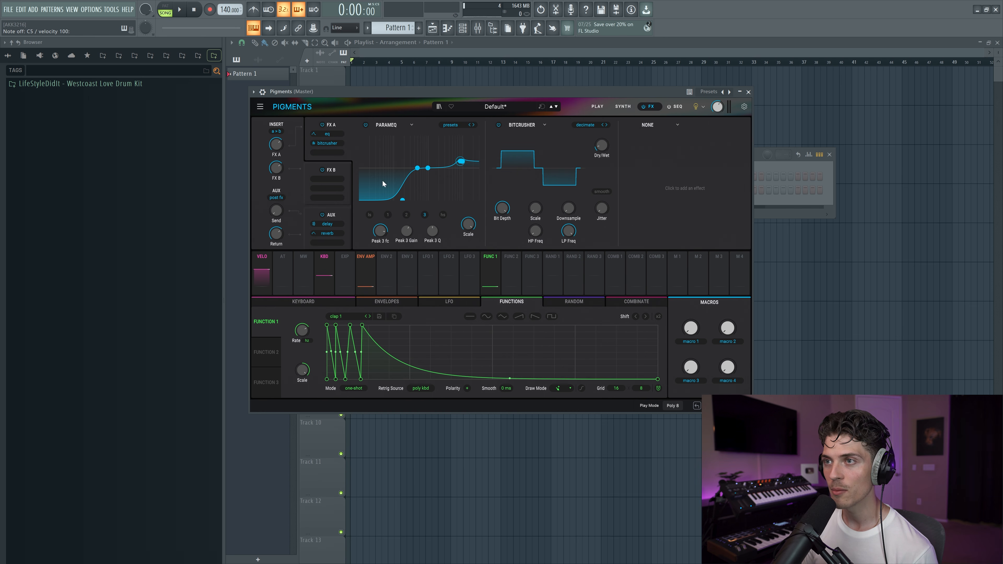
click(623, 107)
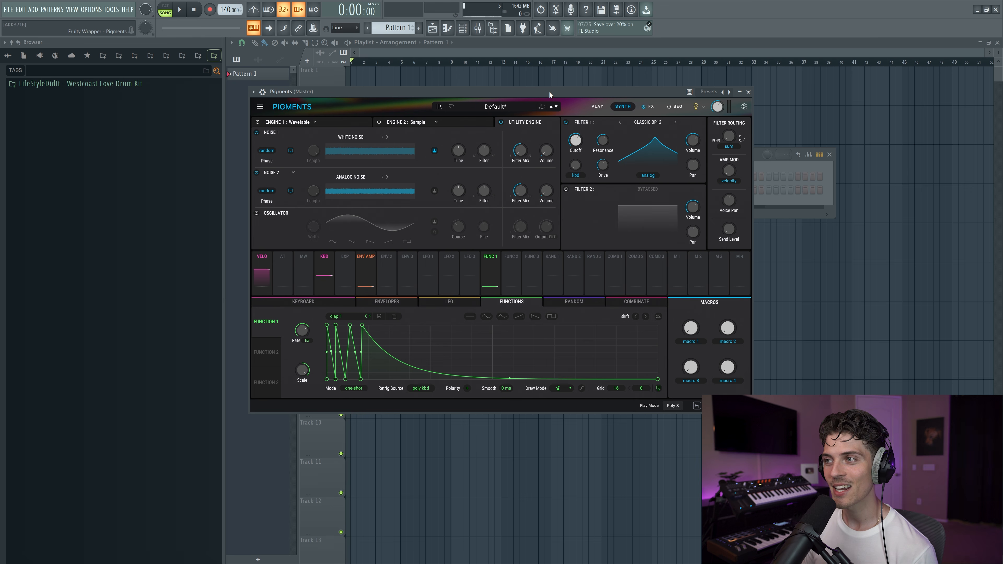
key(z)
key(z)
mouse_move(546, 210)
mouse_down()
mouse_move(547, 194)
mouse_move(548, 208)
mouse_up()
key(z)
key(z)
key(z)
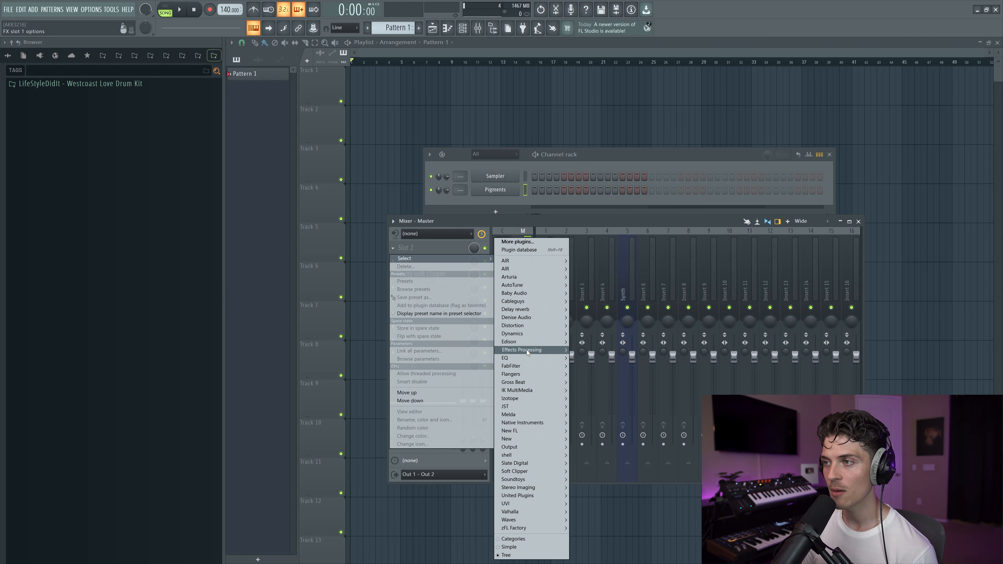
Load Edison in the Master track's first effect slot and record the clap into it.
mouse_move(527, 342)
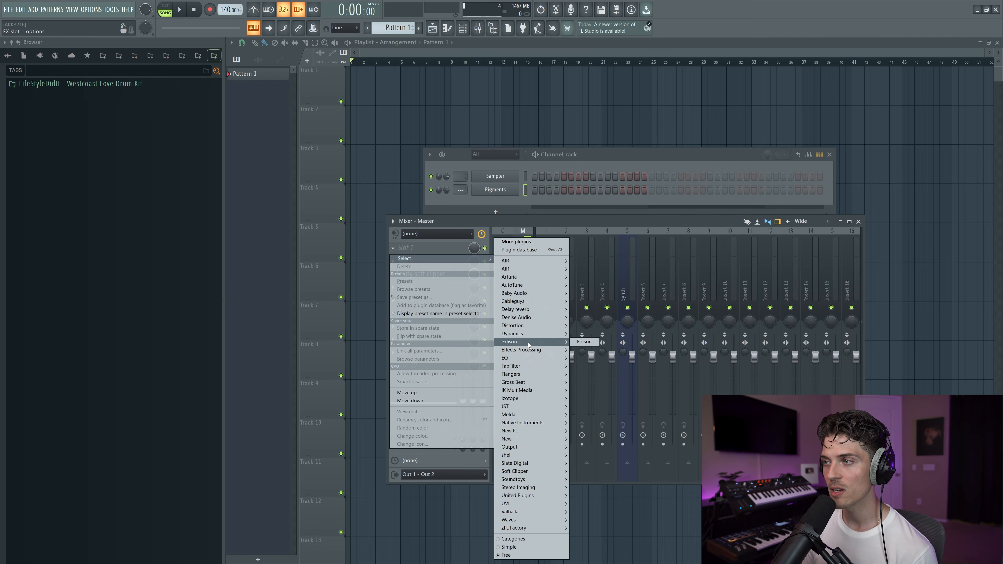
click(584, 341)
click(329, 103)
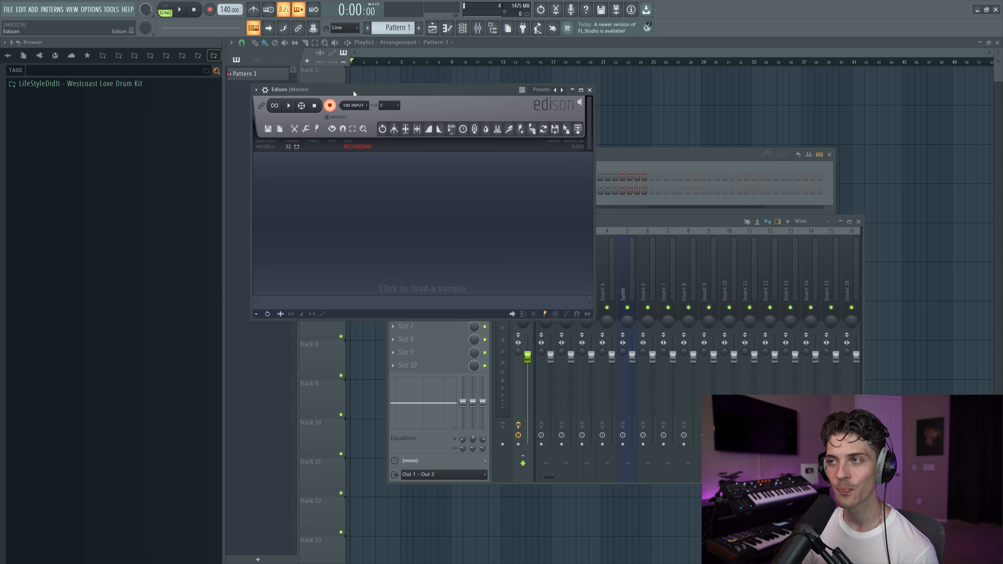
click(330, 105)
Trim the excess audio after the recorded clap and the silence before its first transient.
click(335, 231)
drag(324, 228, 593, 256)
key(Delete)
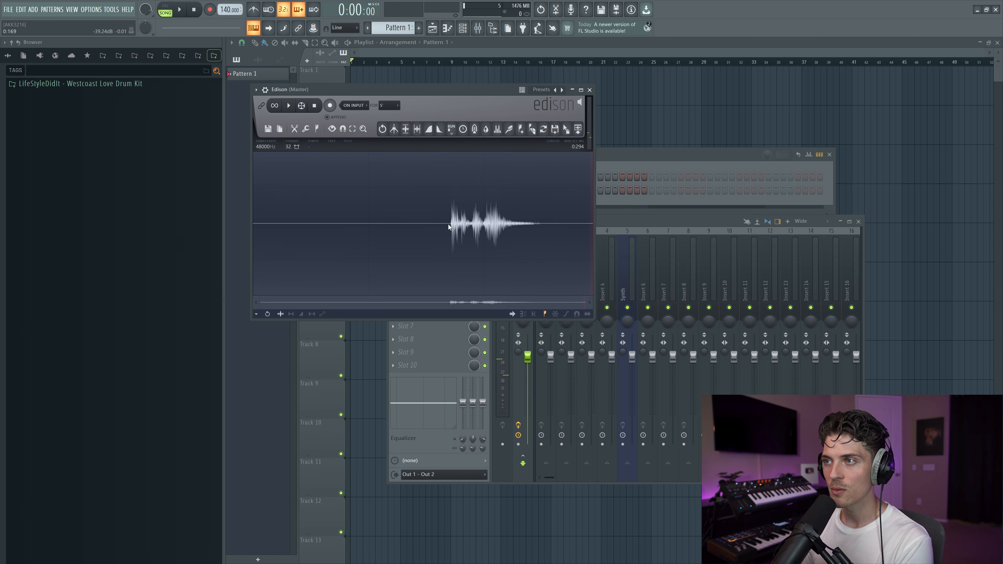
drag(449, 225, 361, 237)
scroll(450, 226, up, 8)
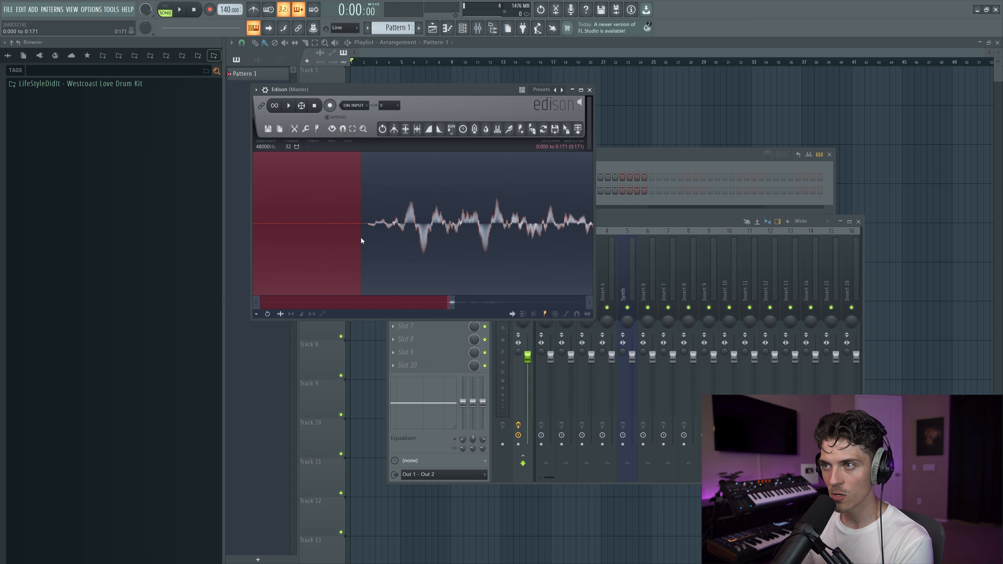
key(Delete)
scroll(350, 253, down, 8)
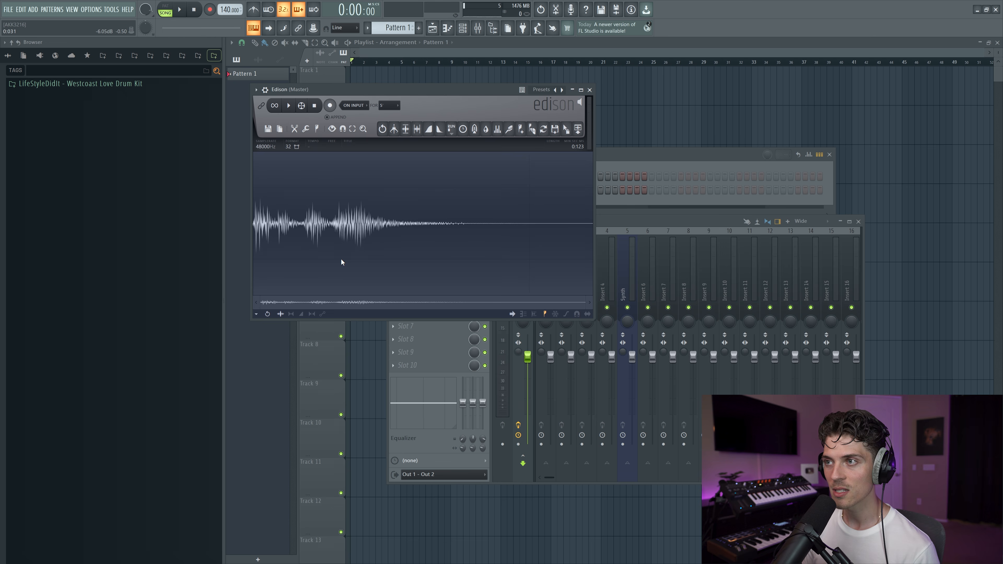
Normalize the trimmed recording and place it in the channel rack as a new sample channel.
click(406, 128)
drag(566, 128, 511, 202)
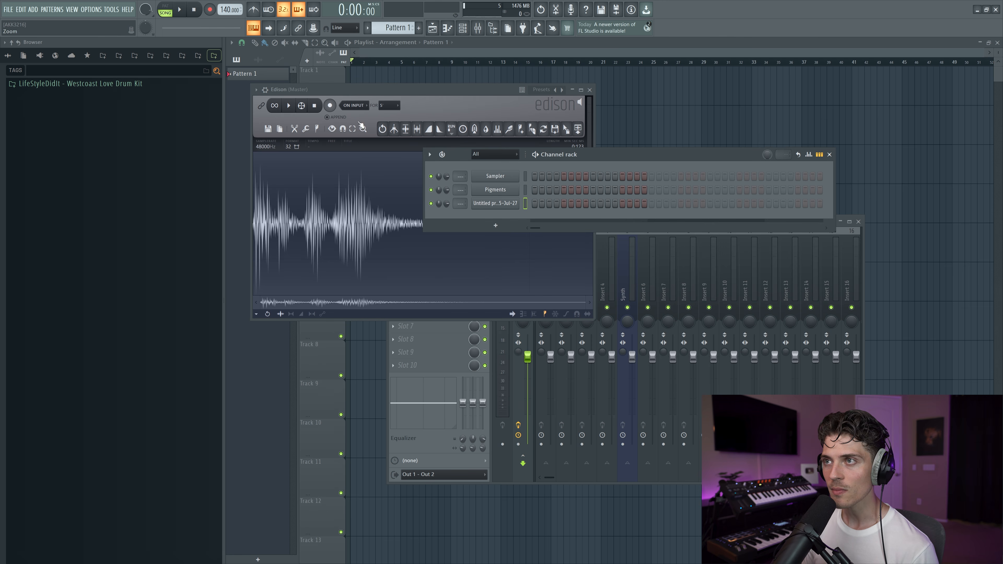
click(370, 91)
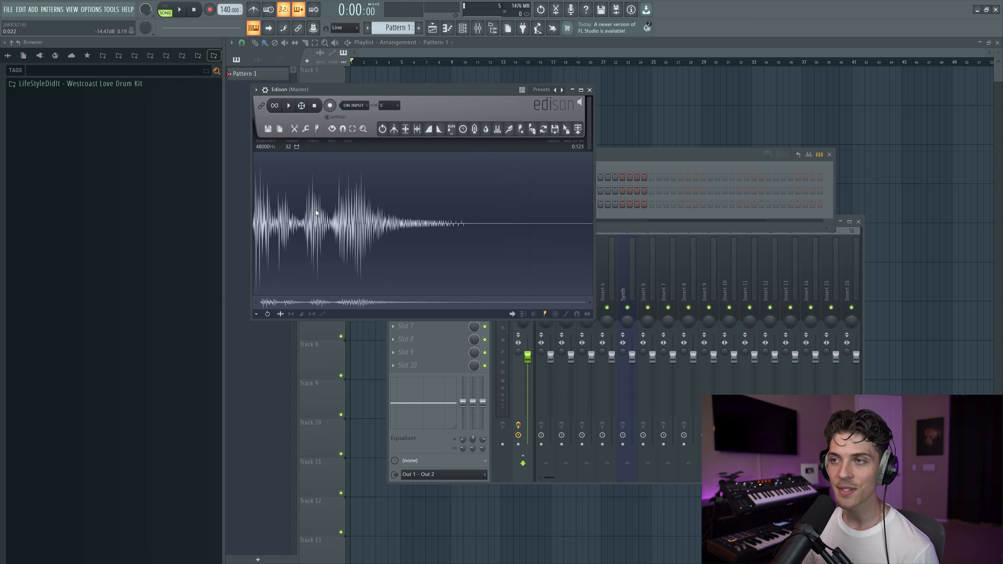
Reopen Pigments to examine the Function 1 curve, then close it.
click(643, 153)
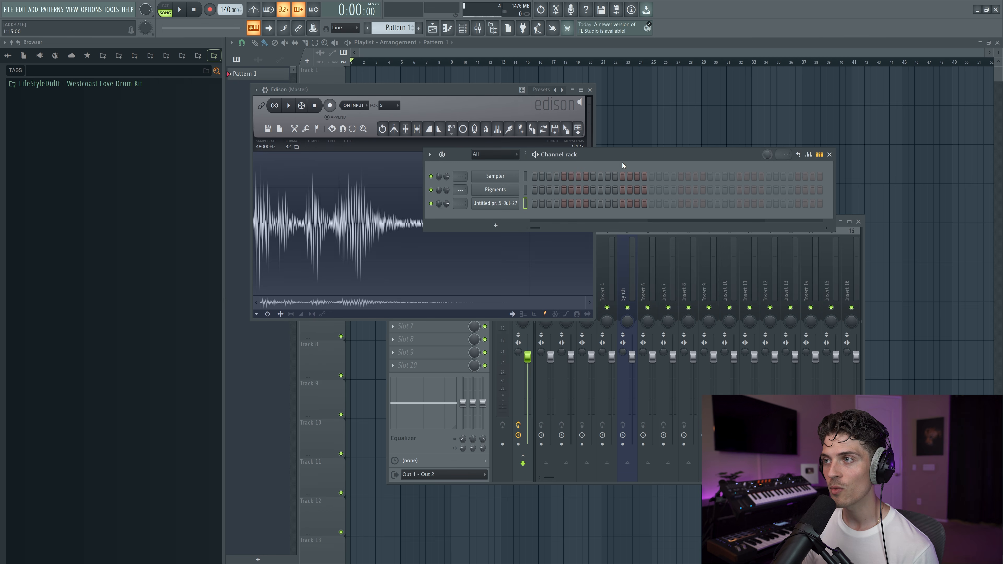
click(509, 193)
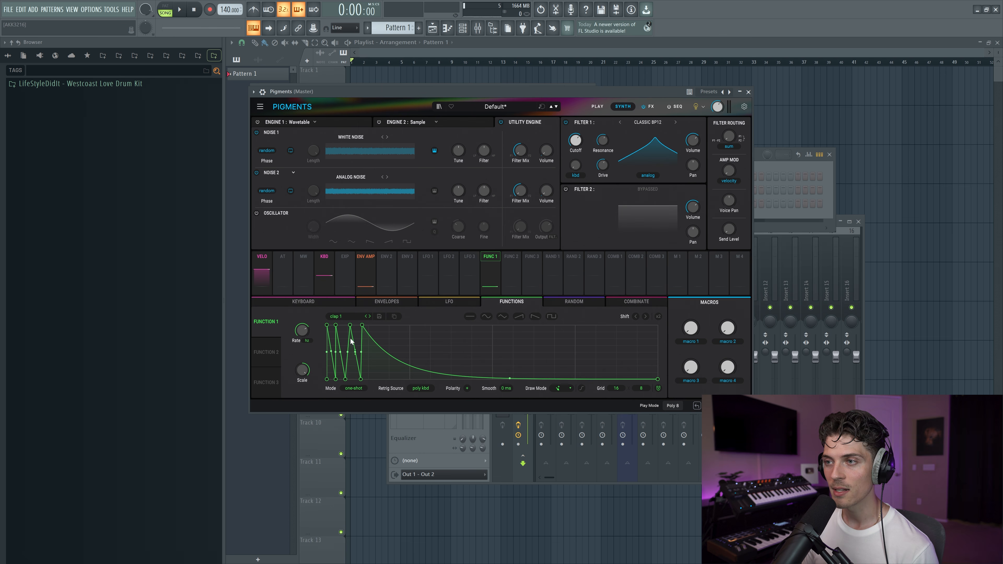
click(749, 92)
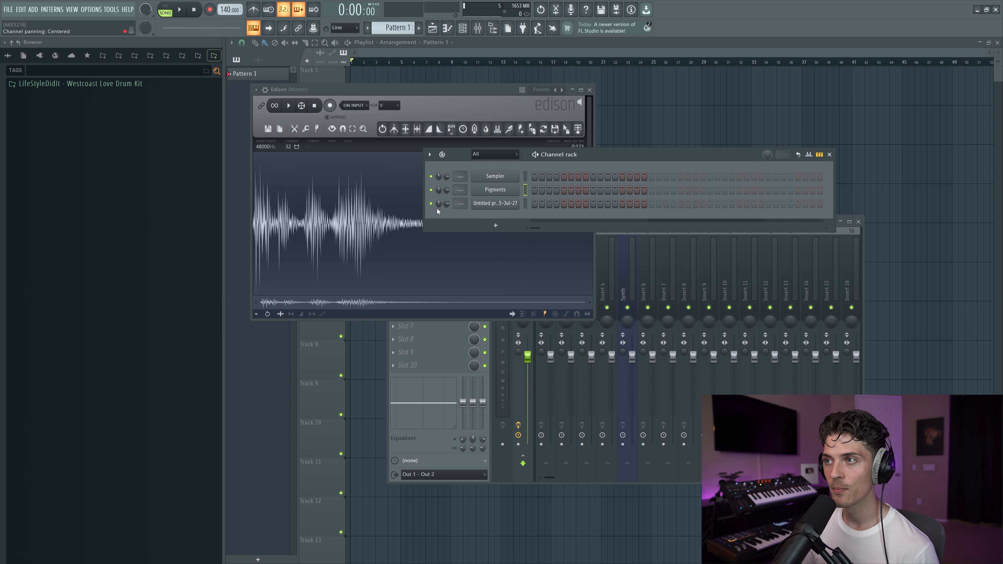
Rename the recorded sample's channel to "Clap".
shift+click(496, 203)
text(Clap)
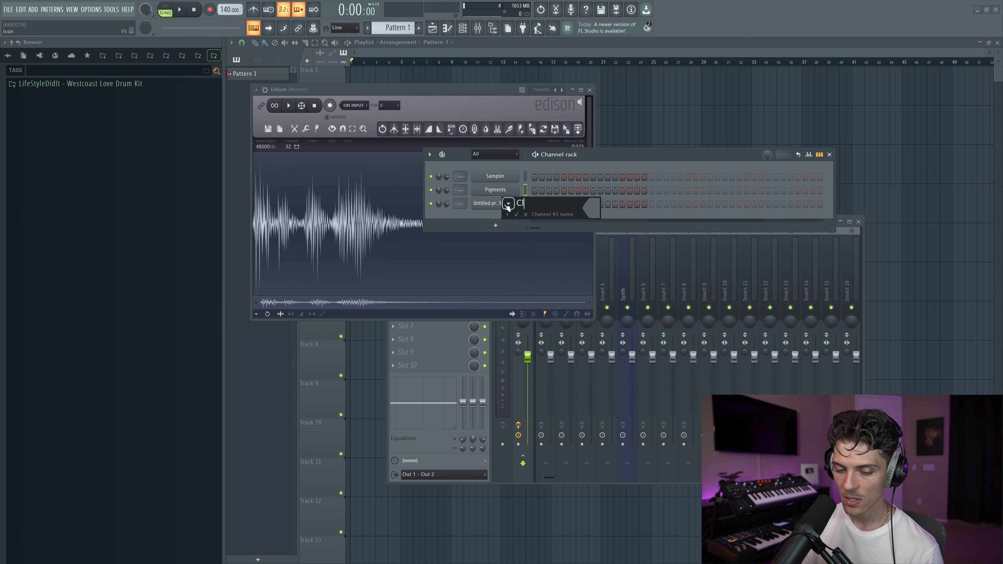
key(Return)
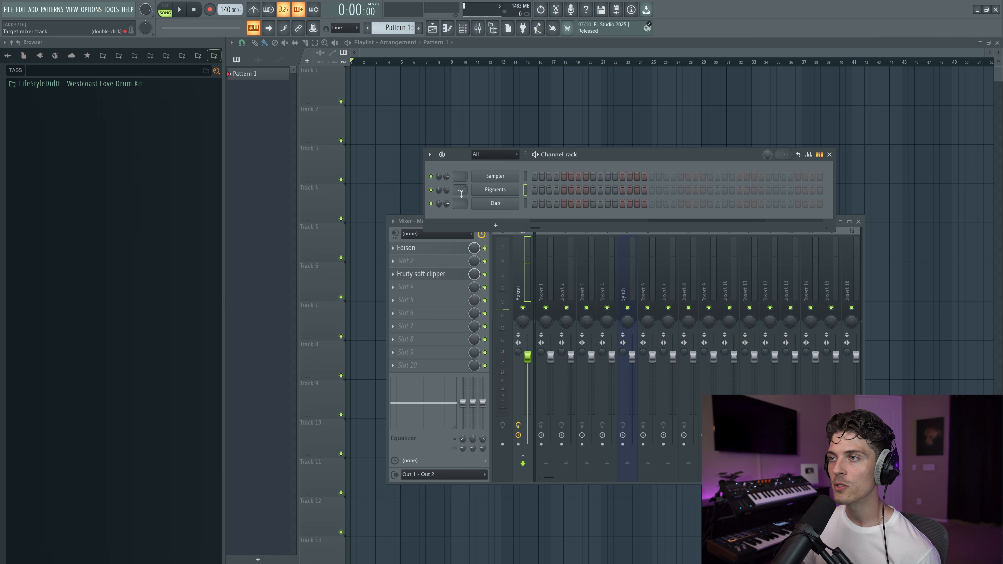
Route the Pigments channel to mixer Insert 1 and load RC-20 Retro Color in that track's first effect slot.
scroll(461, 192, up, 1)
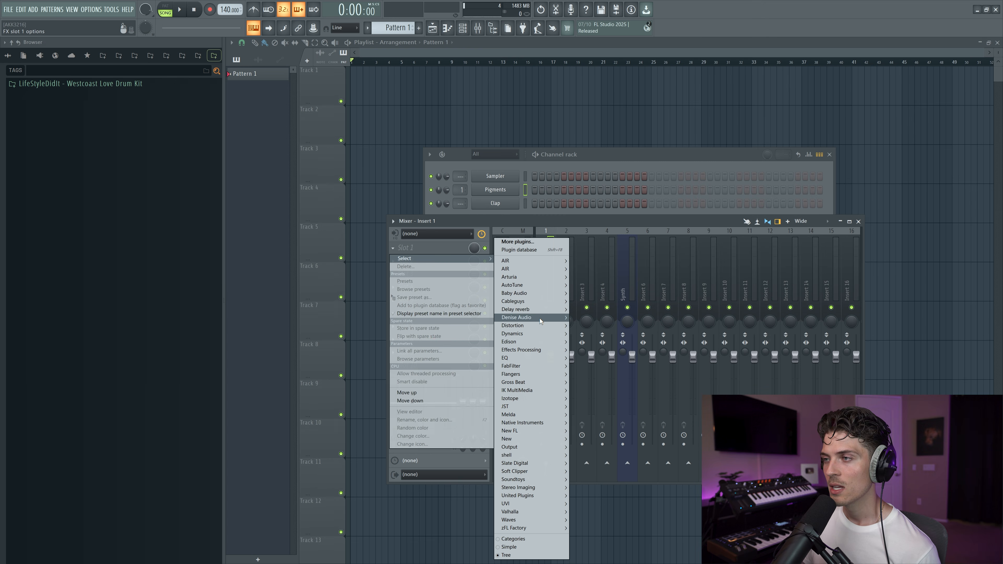
mouse_move(535, 350)
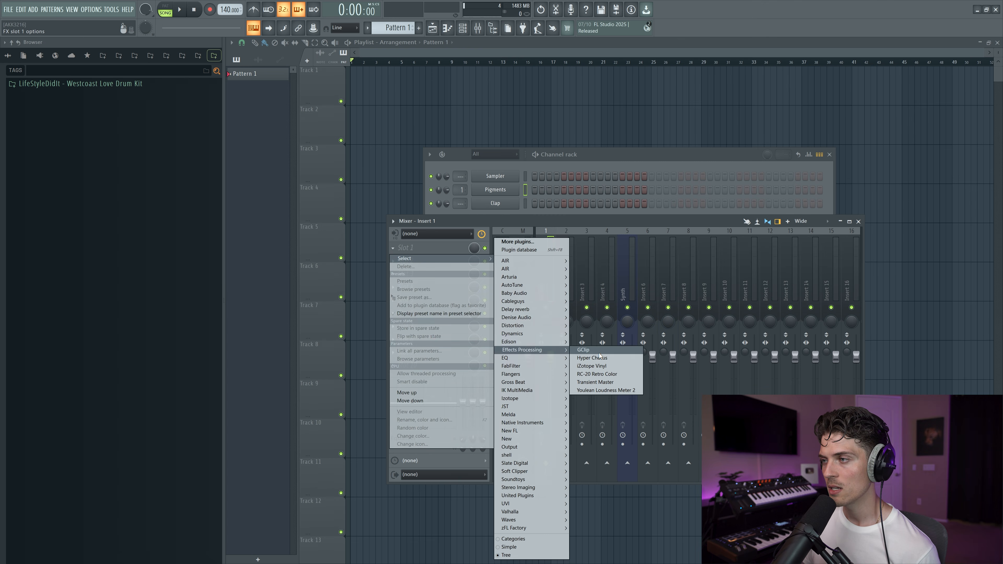
click(594, 375)
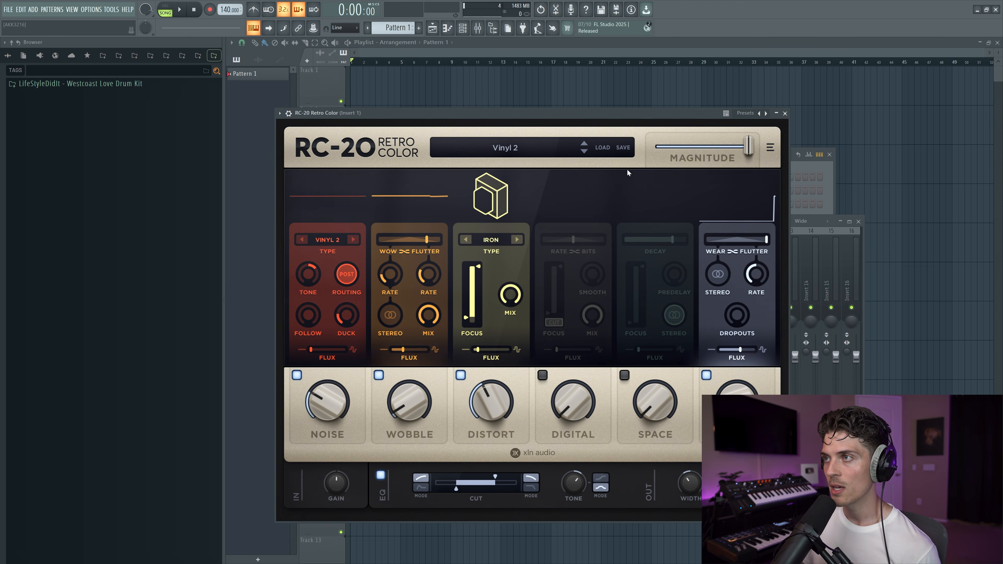
Load the INIT preset in RC-20 Retro Color.
click(503, 148)
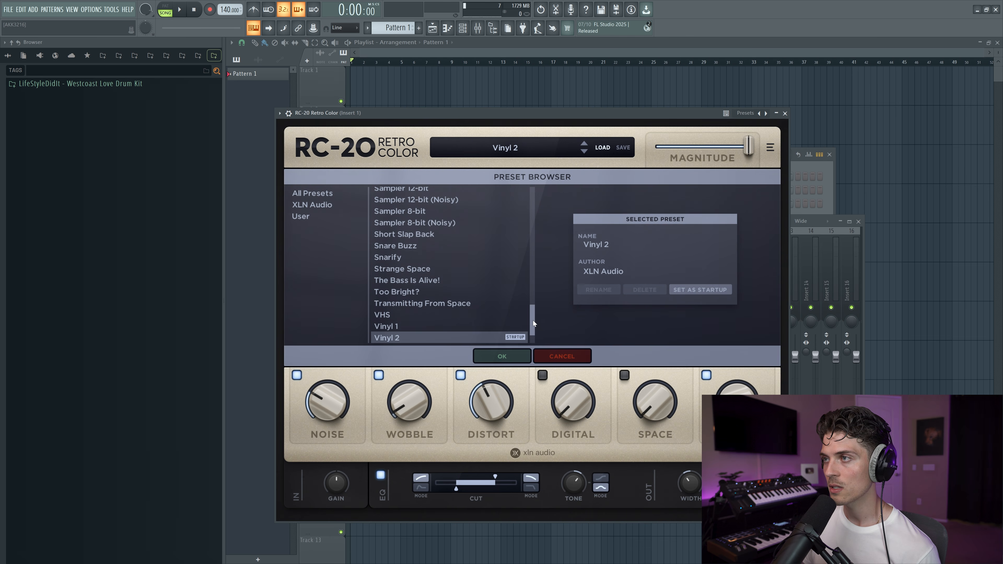
drag(533, 321, 531, 200)
click(431, 193)
click(494, 353)
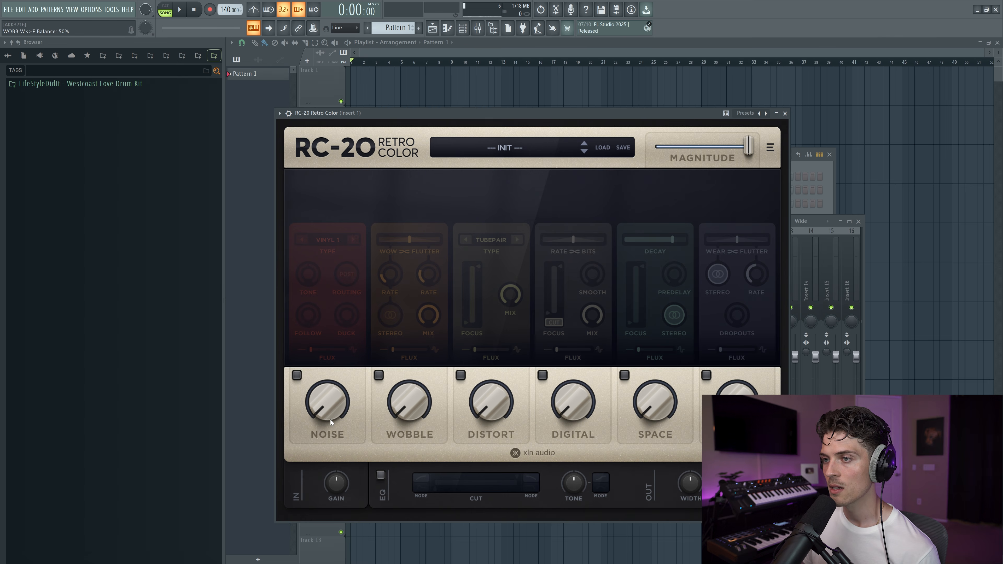
Bring in noise of the 7.5" type and adjust its amount, tone and follow.
drag(330, 378, 328, 415)
click(354, 240)
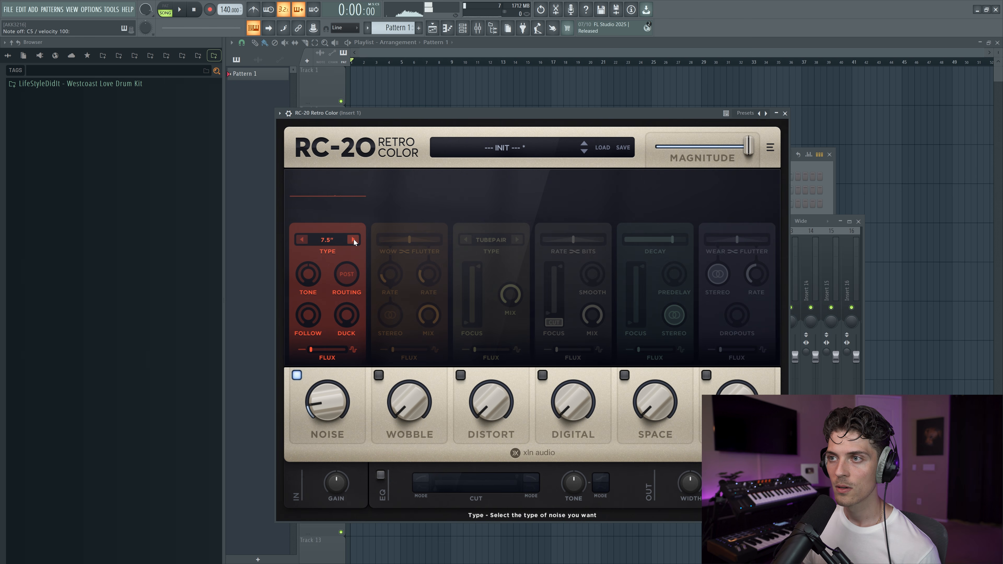
drag(310, 275, 313, 245)
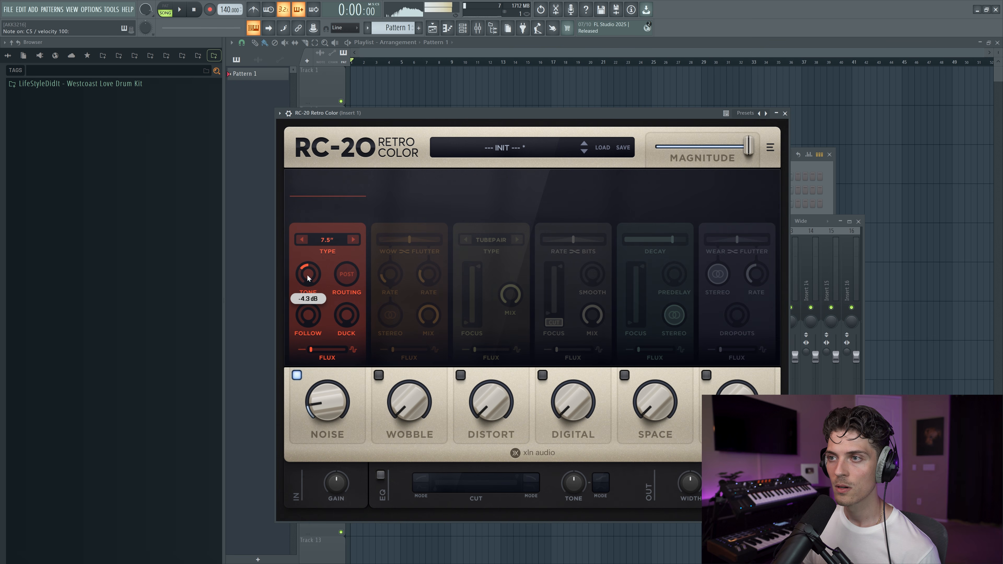
mouse_move(308, 316)
mouse_down()
mouse_move(311, 247)
mouse_move(312, 320)
mouse_up()
mouse_move(331, 396)
mouse_down()
mouse_move(334, 351)
mouse_move(327, 421)
mouse_move(327, 411)
mouse_up()
Change the noise type to 15", raise its tone and set the noise amount to about 6%.
click(354, 241)
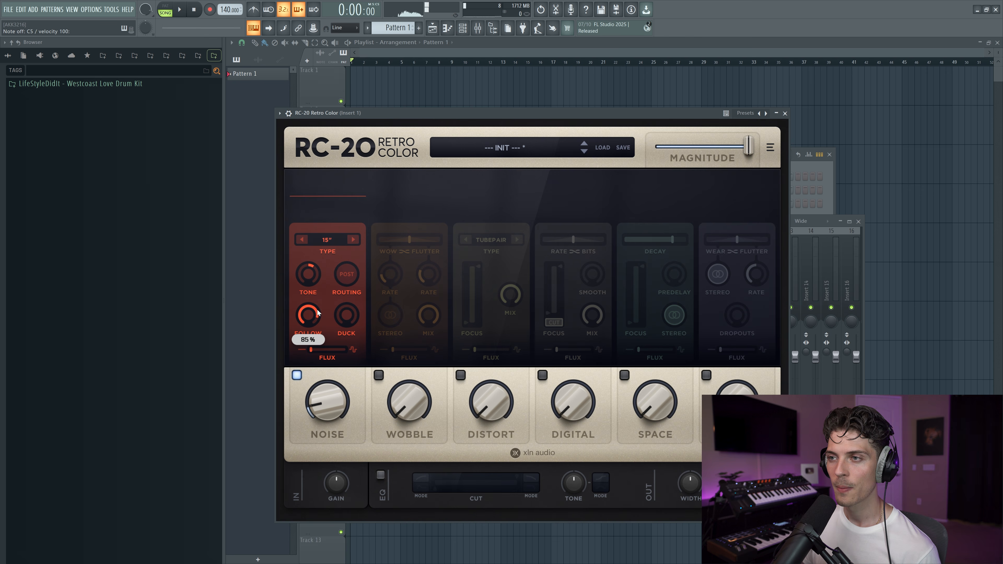
key(ctrl+z)
key(ctrl+z)
drag(312, 281, 329, 191)
drag(336, 406, 337, 414)
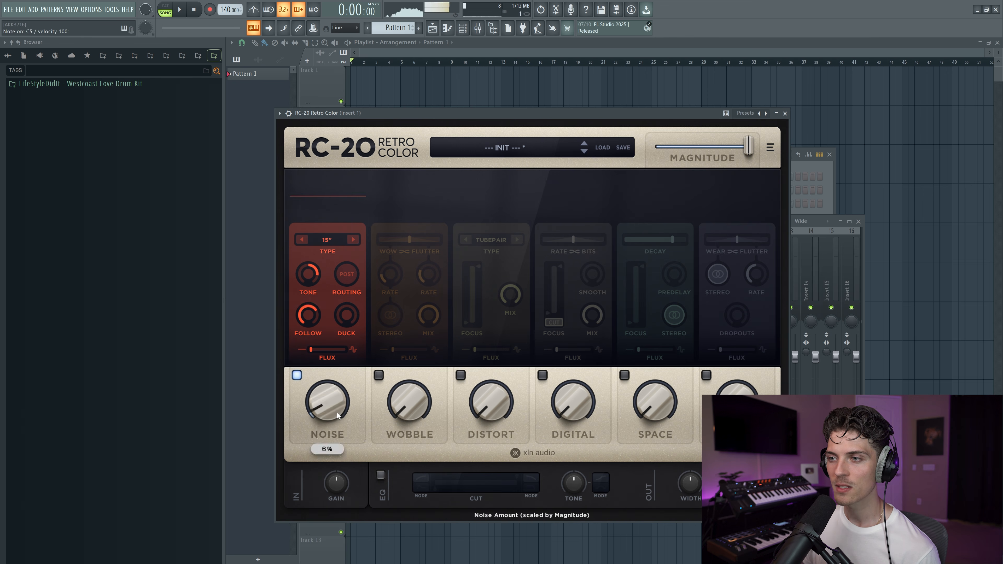
Add about 4% distortion with the Iron type and fine-tune the noise amount.
mouse_move(492, 392)
mouse_down()
mouse_move(494, 381)
mouse_move(489, 409)
mouse_up()
click(518, 240)
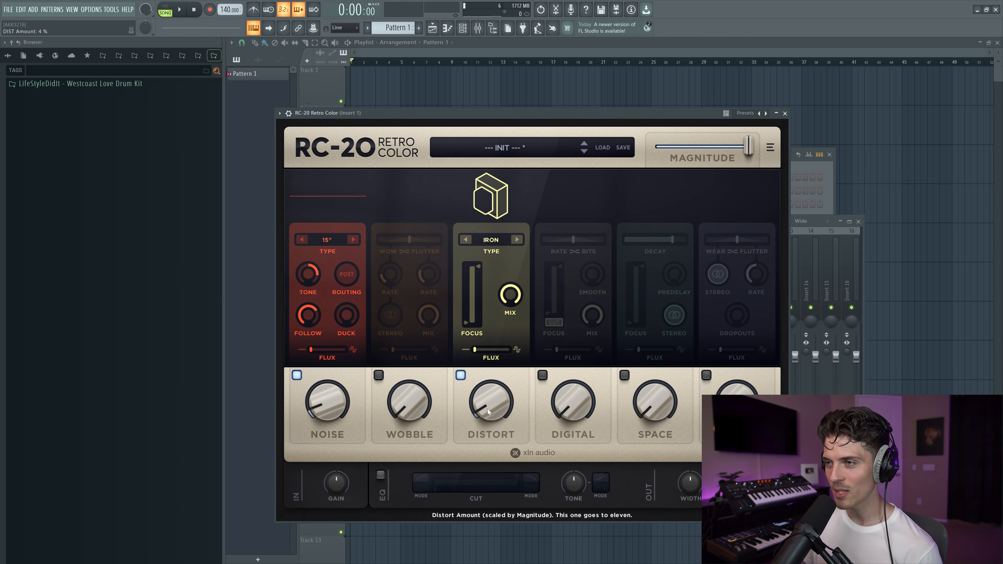
drag(318, 402, 317, 403)
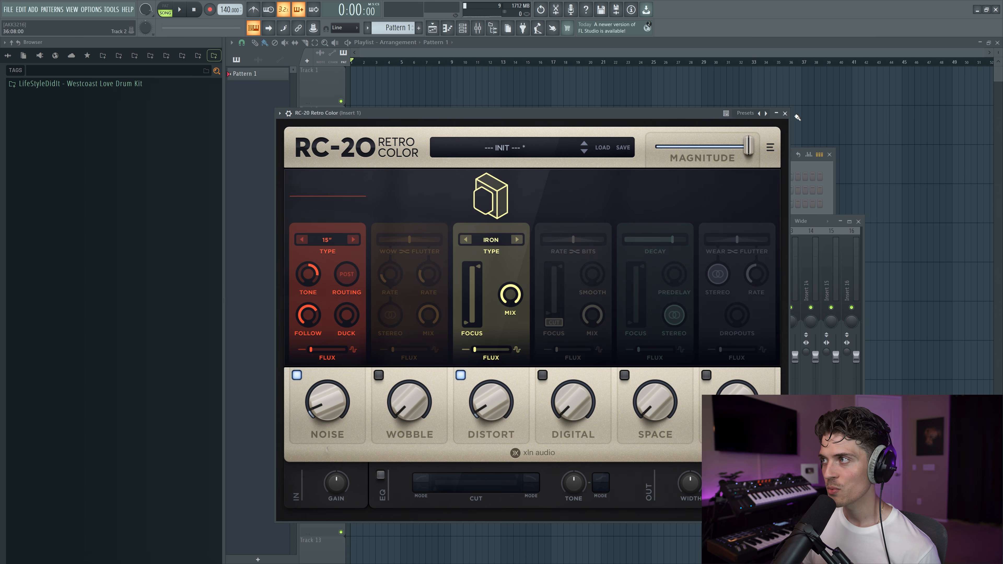
Close RC-20 and load Snapback in the second effect slot of Insert 1.
click(786, 114)
click(421, 262)
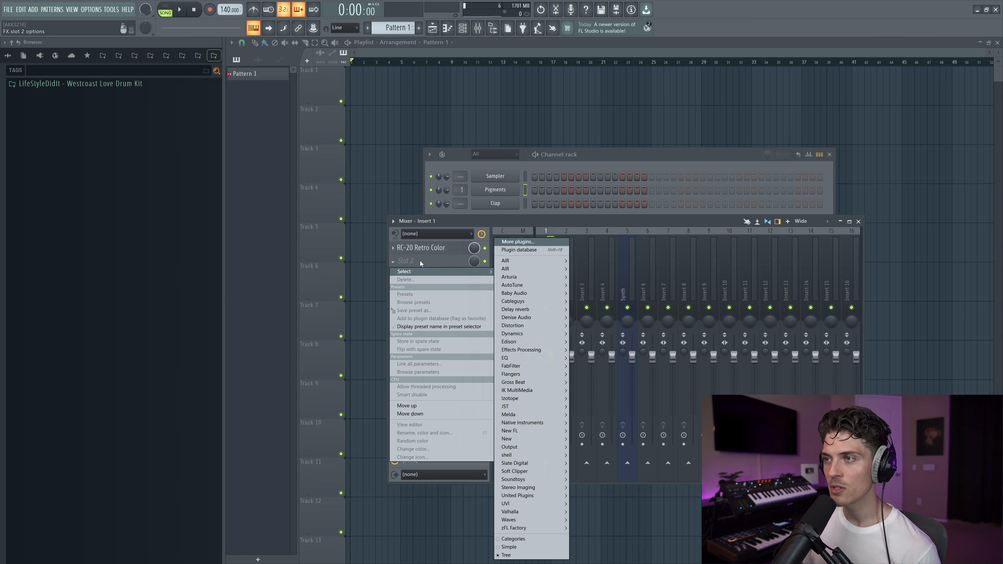
mouse_move(529, 303)
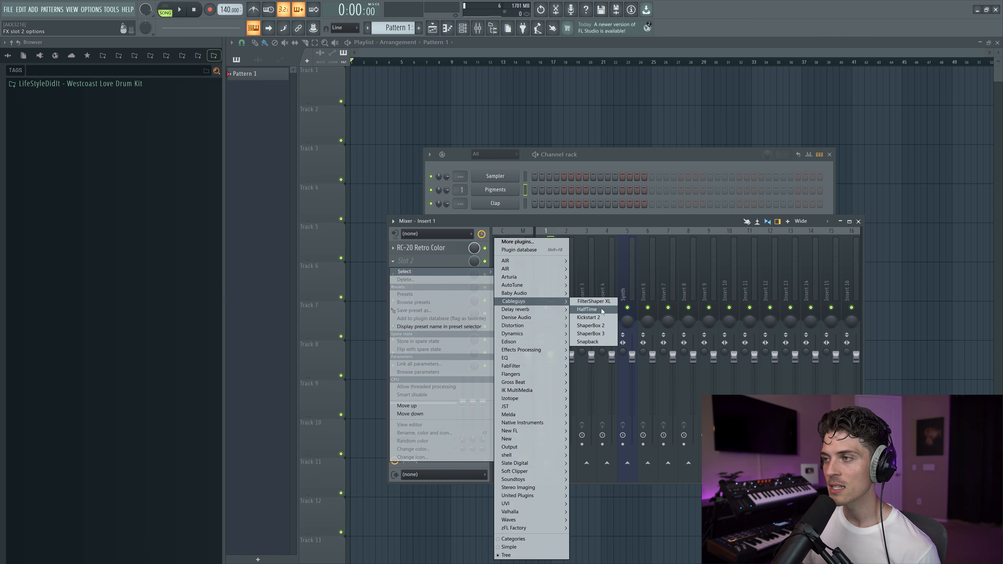
click(588, 342)
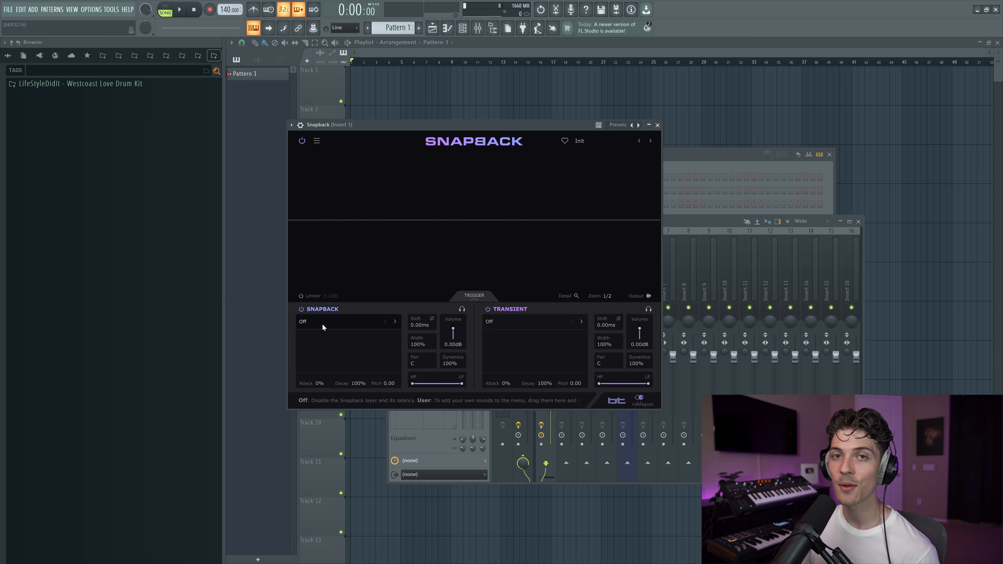
Audition the clap with the Mini Shaker 1, Mini Shaker 2, Flam-A-Shake and Pre-Clak samples in the Snapback layer.
key(z)
key(z)
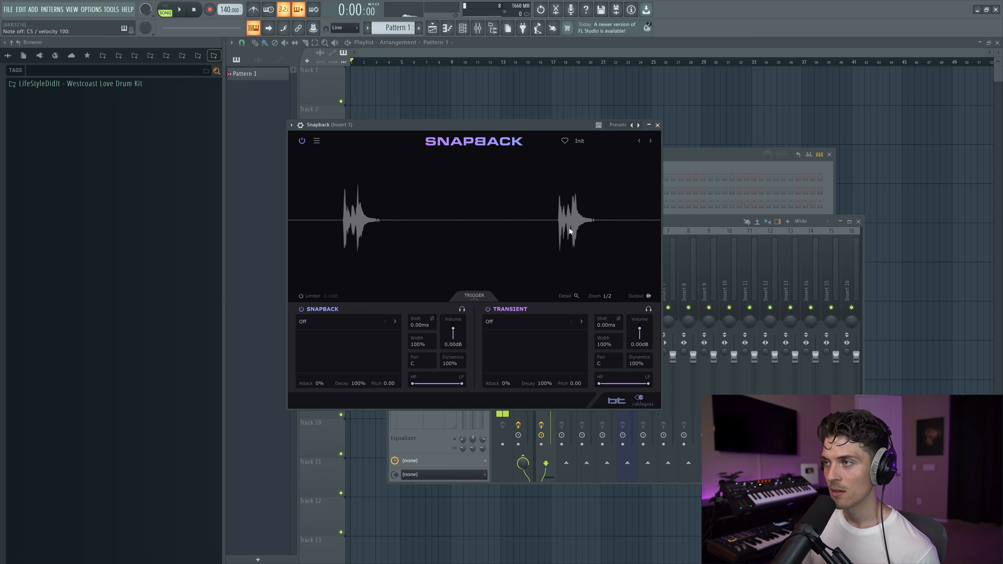
click(396, 322)
key(z)
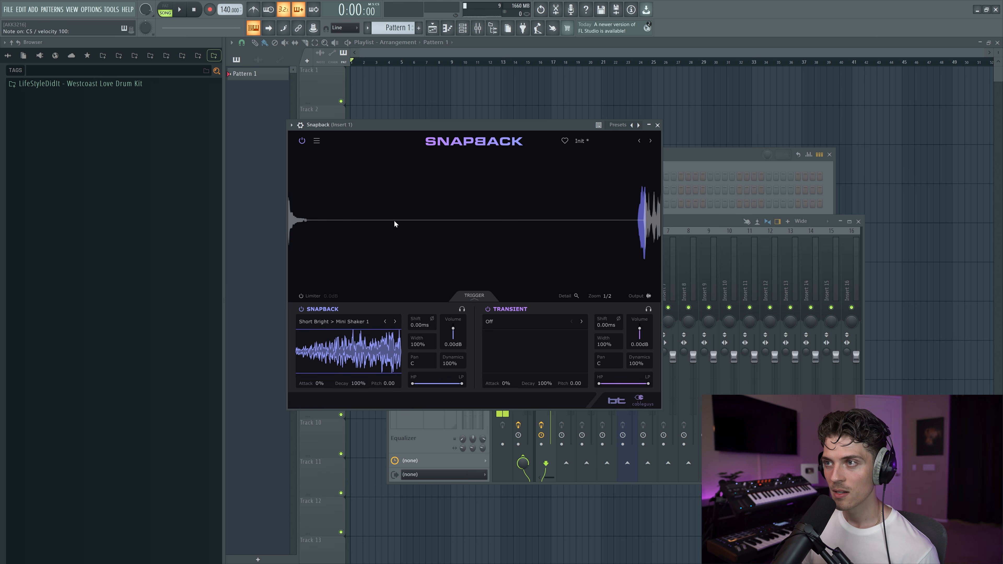
click(395, 322)
key(z)
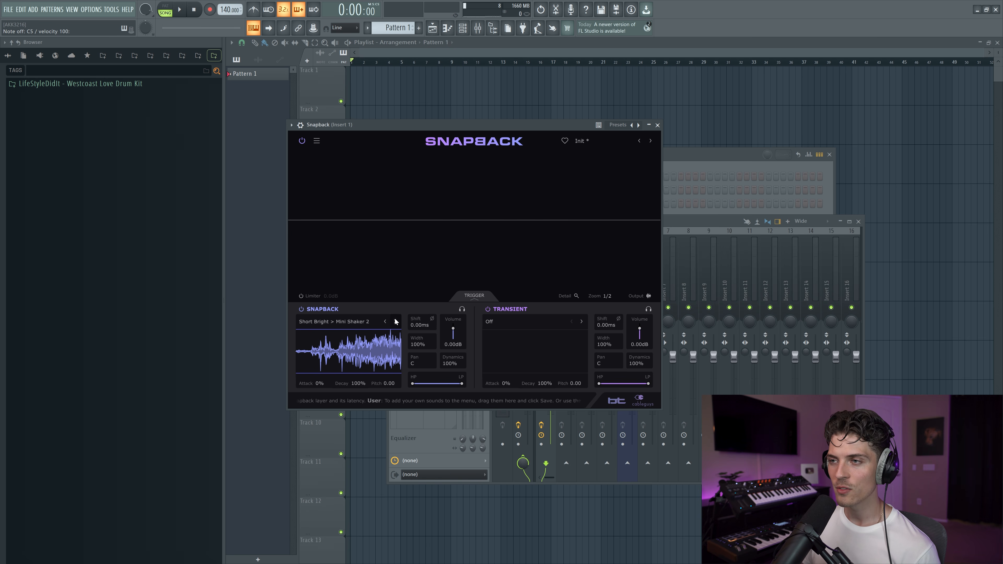
click(395, 322)
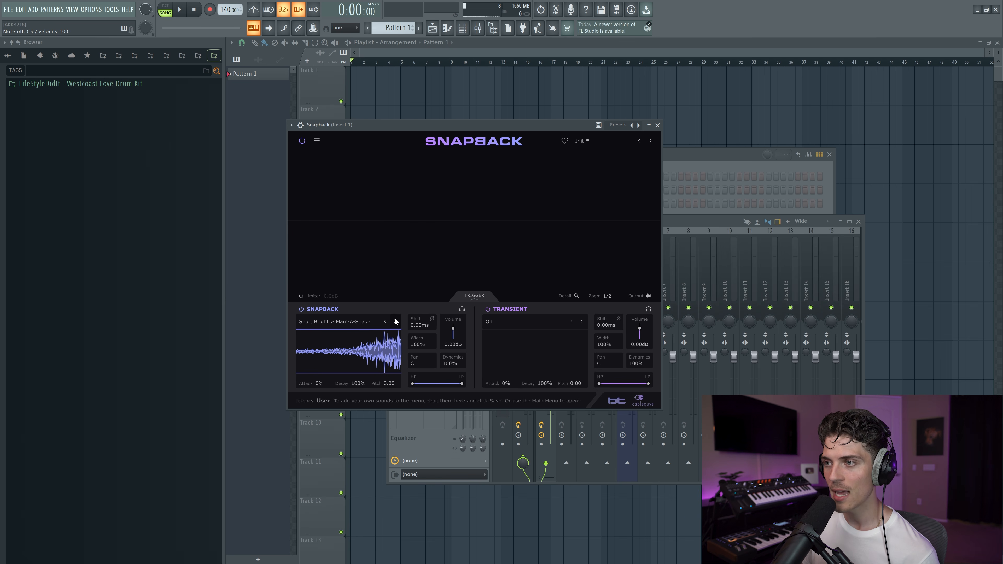
click(395, 322)
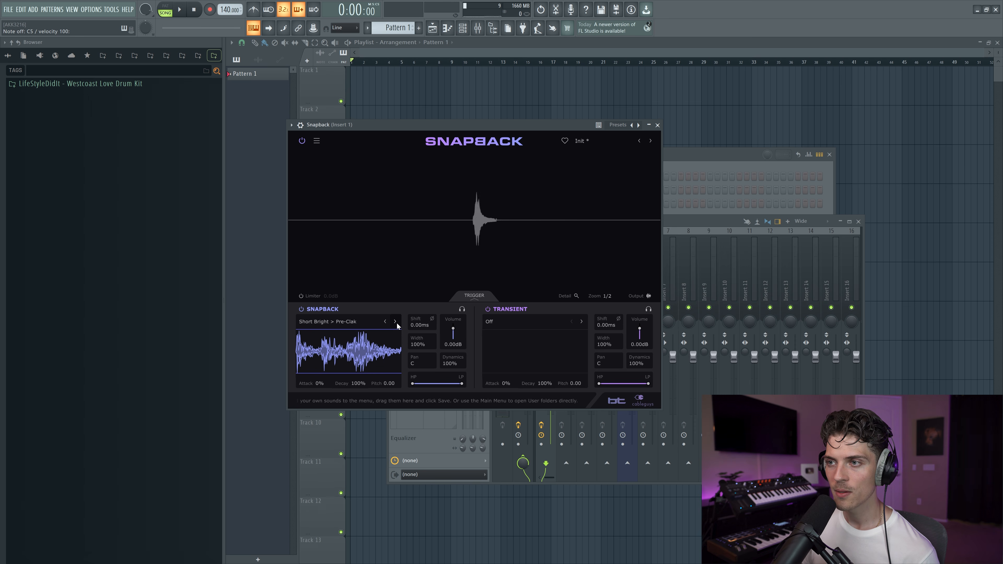
Choose the Small Clap 4 sample for the Snapback layer and set the layer's high-pass filter to 318 Hz.
click(349, 324)
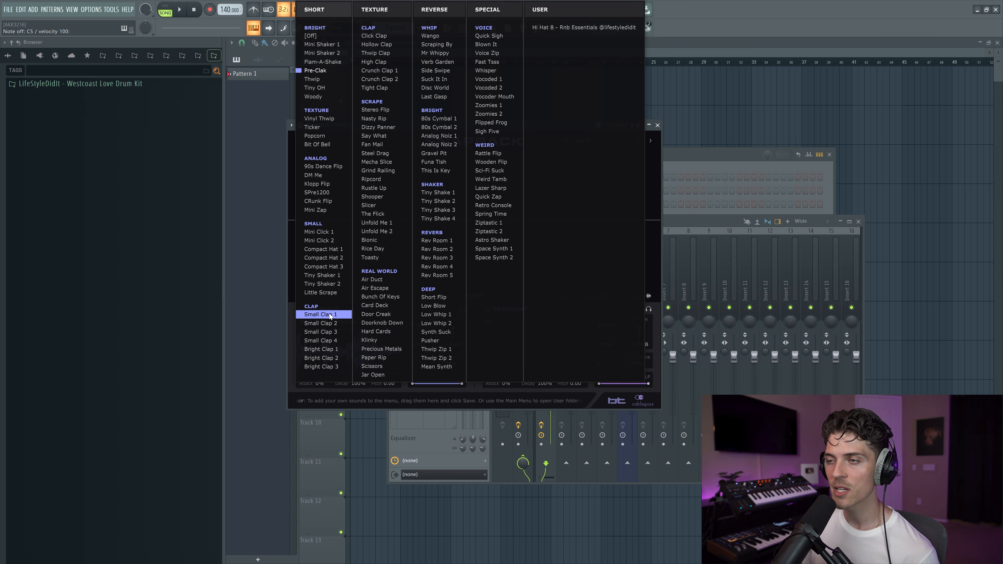
click(331, 313)
click(395, 321)
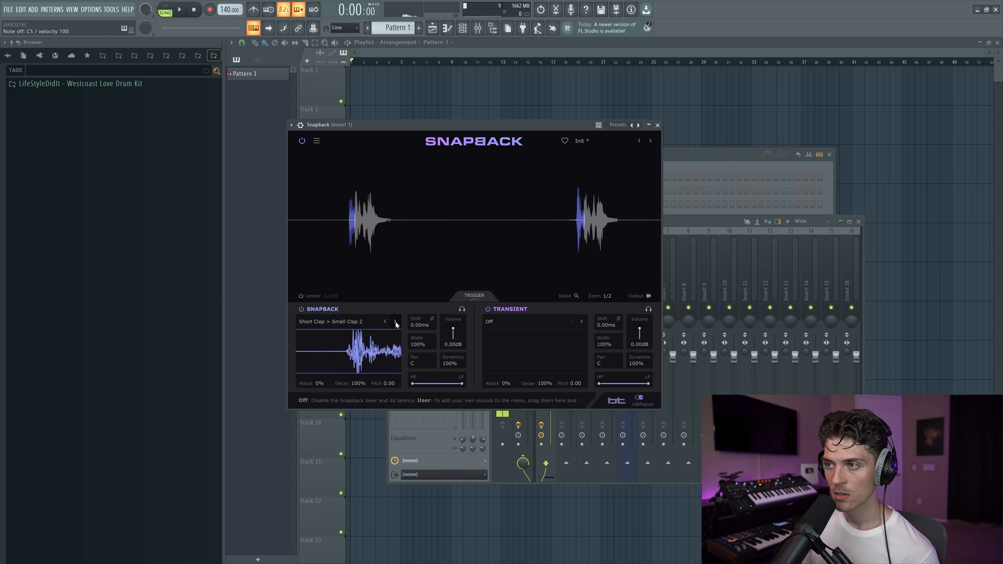
click(395, 322)
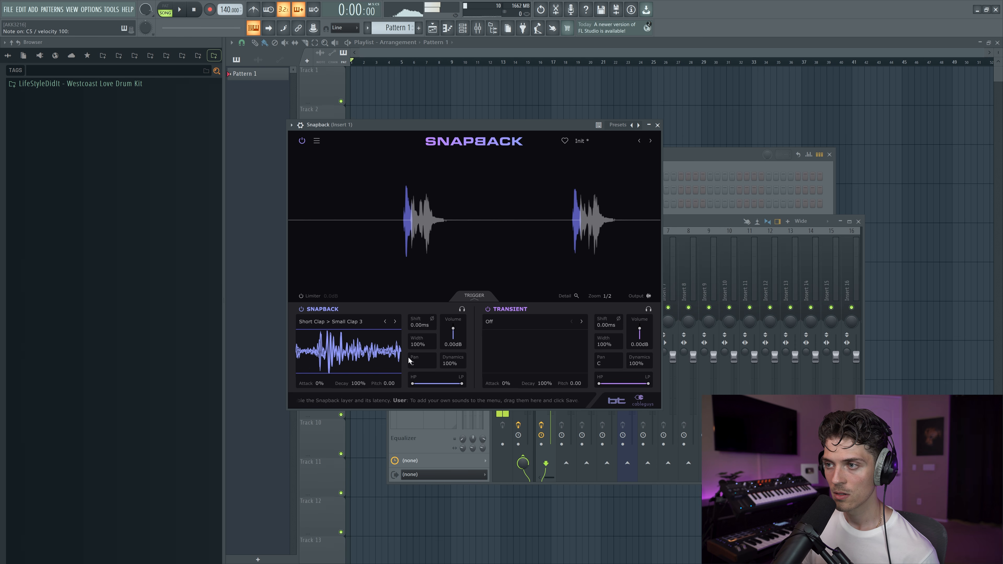
drag(414, 382, 429, 383)
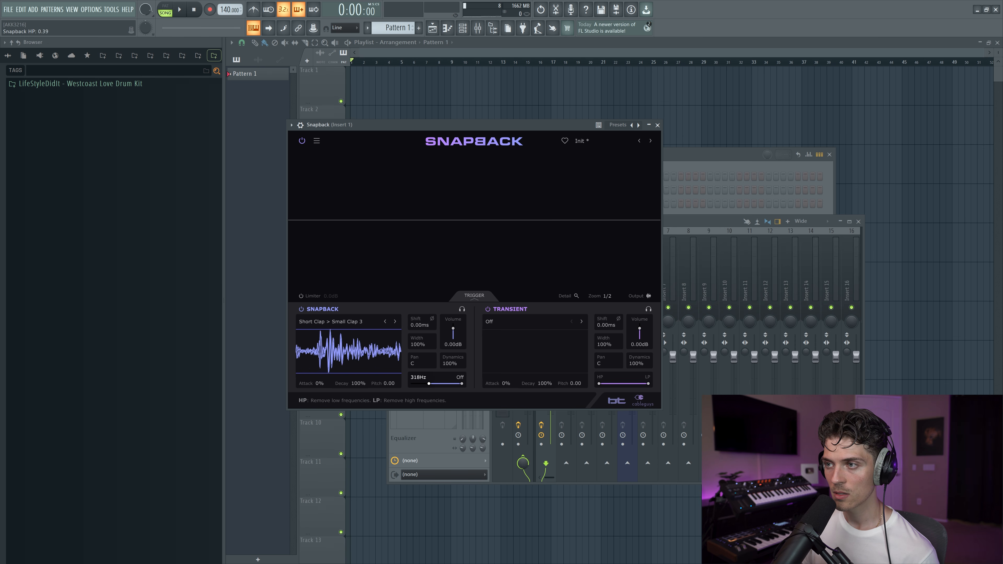
click(395, 322)
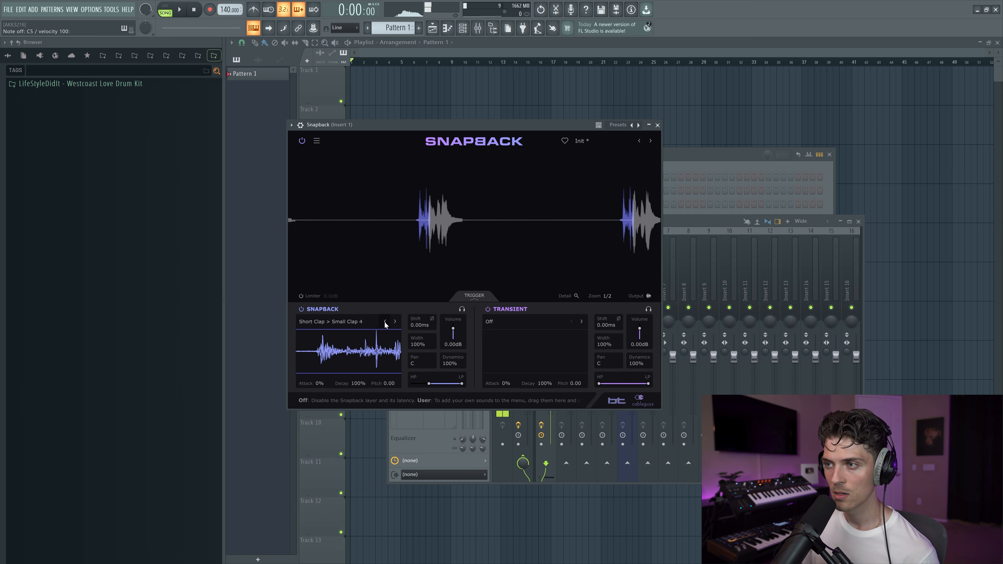
Turn on the detailed waveform view and set the Snapback sample's shift to 2.60 ms.
drag(420, 326, 419, 292)
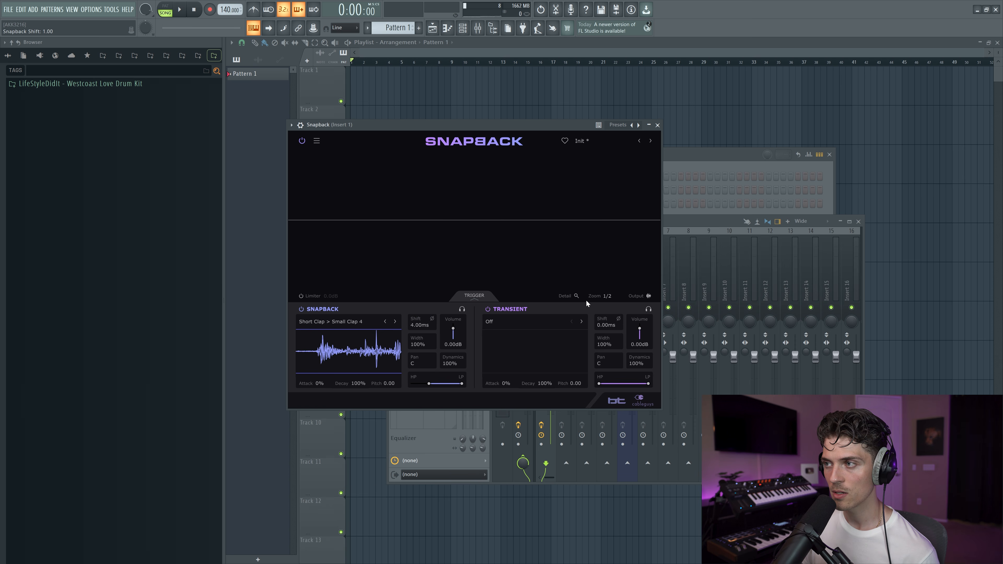
click(605, 296)
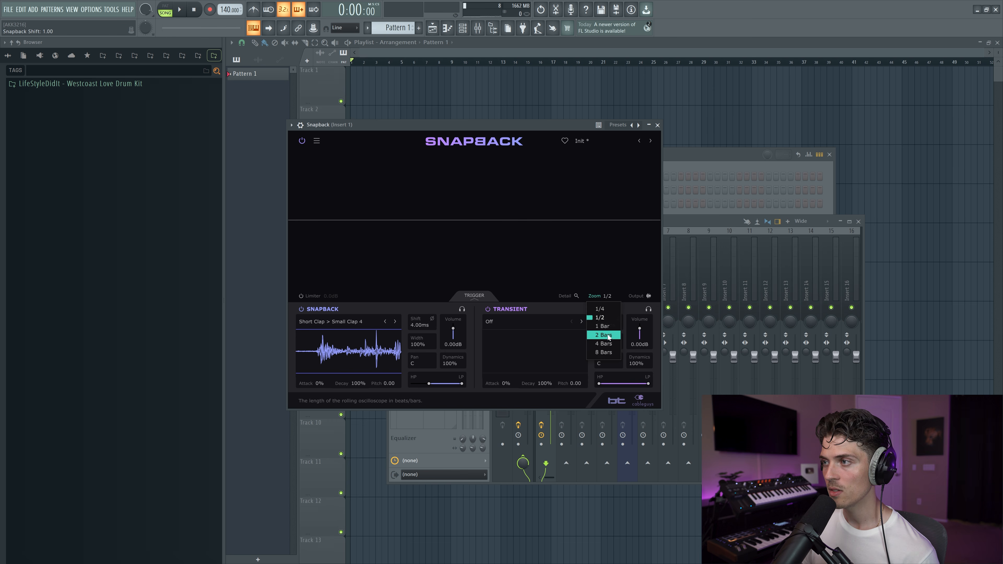
click(577, 296)
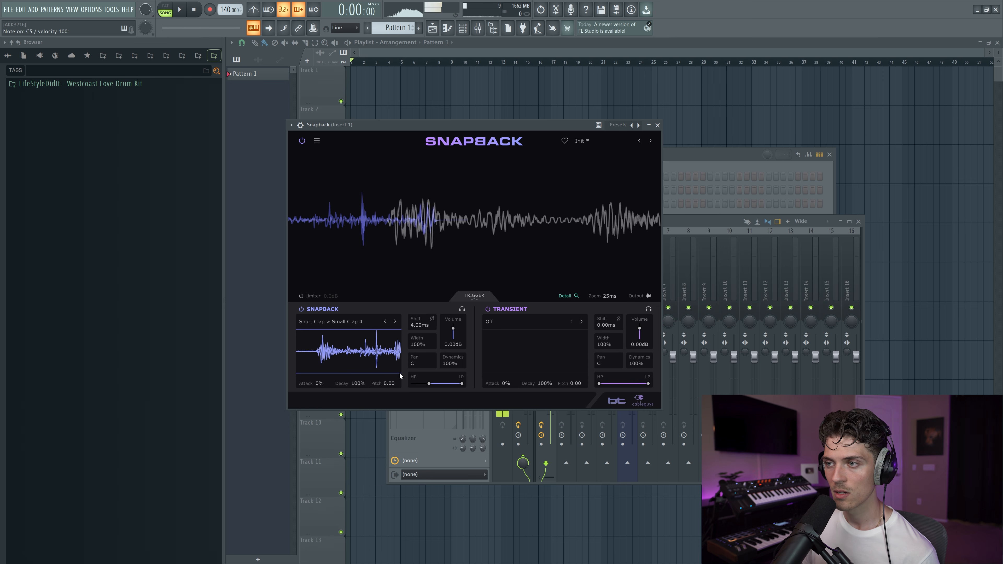
mouse_move(420, 325)
mouse_down()
mouse_move(421, 344)
mouse_move(420, 324)
mouse_up()
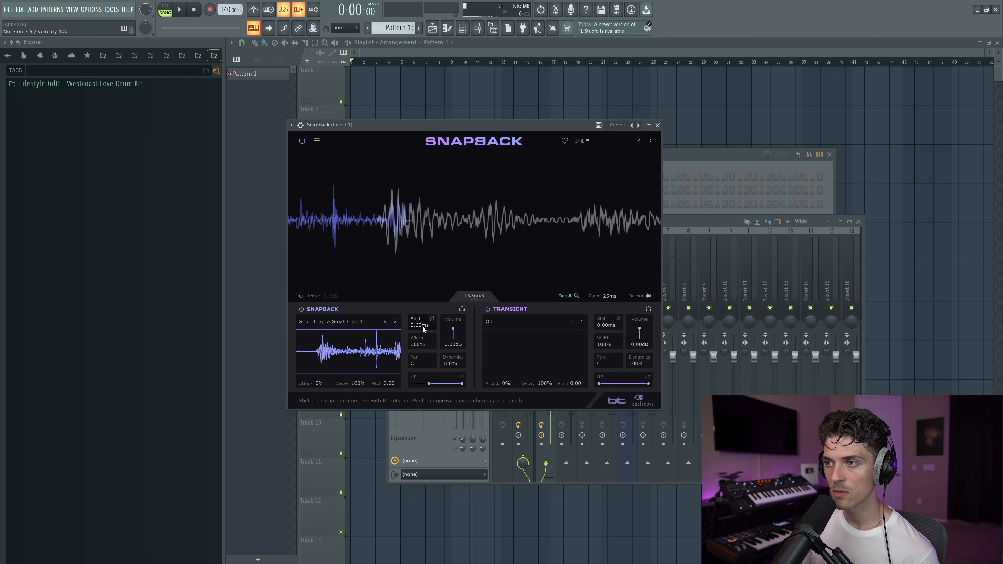
Lower the Snapback layer's volume to -8.33 dB and compare the clap with the layer off and on.
drag(453, 333, 453, 346)
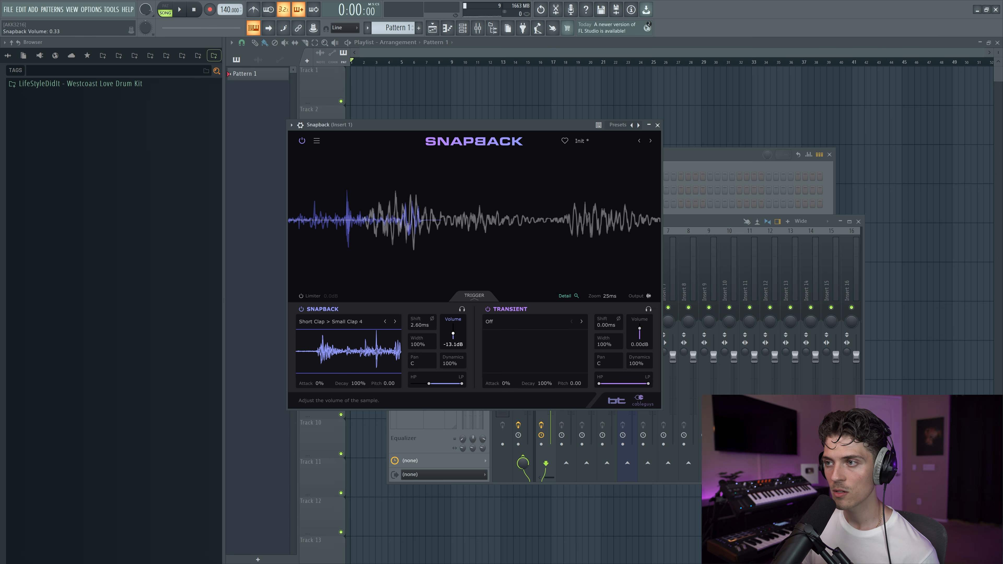
click(302, 309)
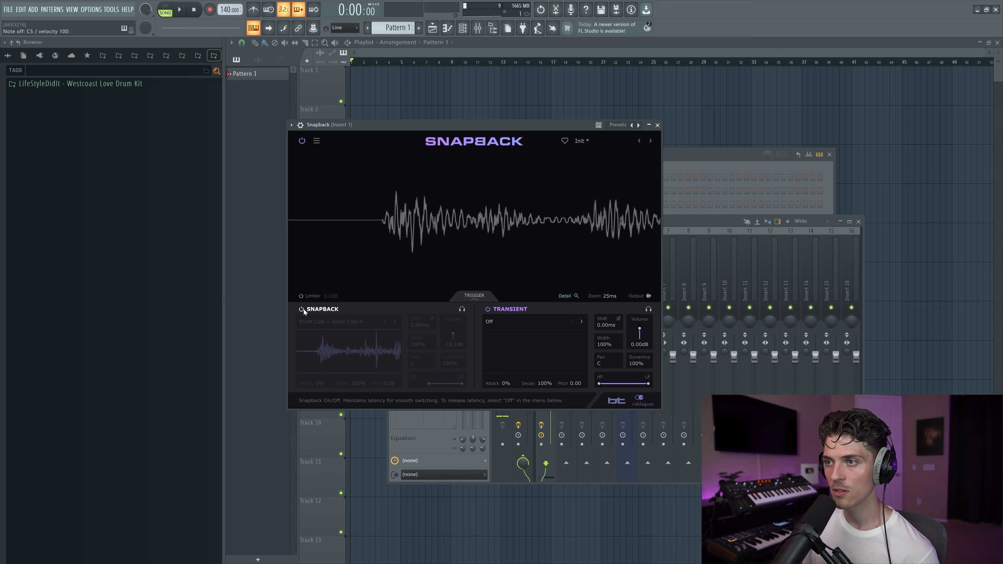
click(302, 309)
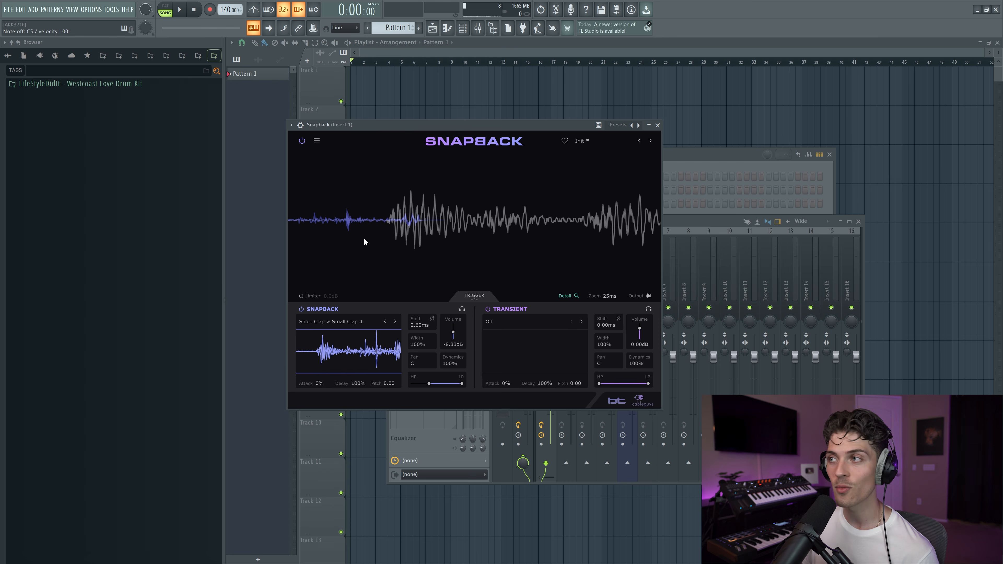
Place a two-step C5 note at the start of the pattern in the Pigments channel's piano roll.
click(693, 161)
right_click(508, 193)
click(538, 190)
click(278, 262)
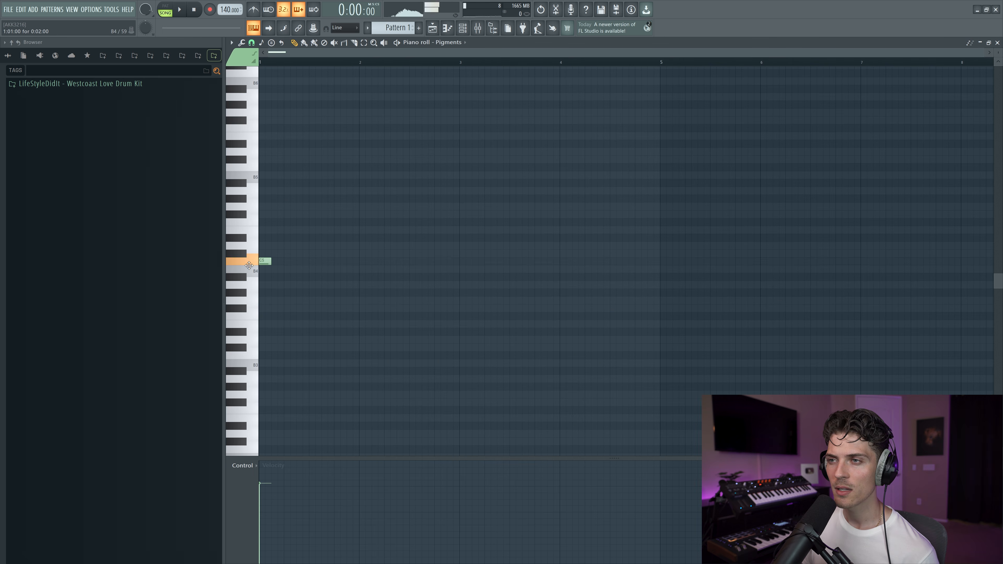
scroll(332, 61, up, 4)
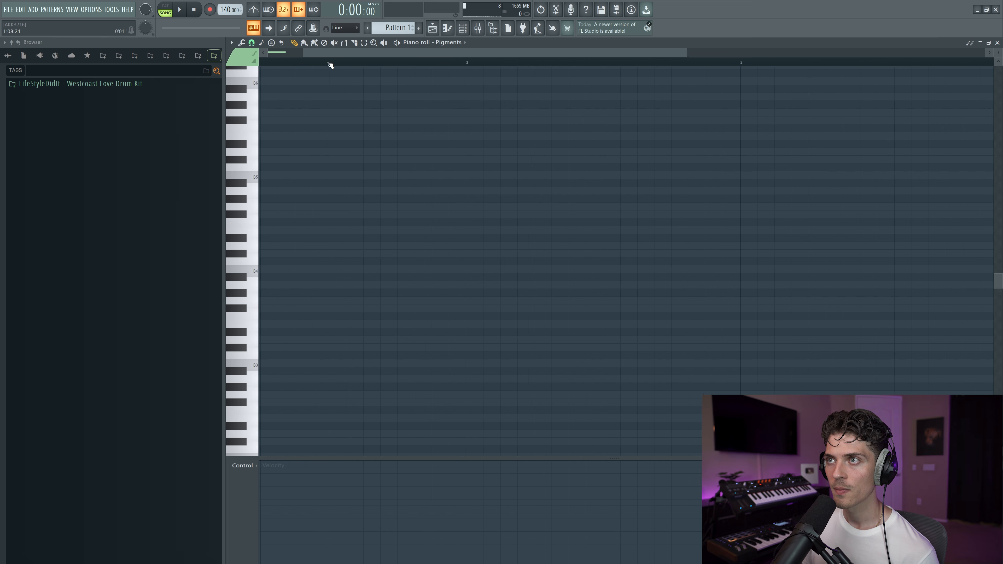
Try a three-step C5 note in the Clap channel's piano roll, nudge it slightly late, and delete it.
click(463, 30)
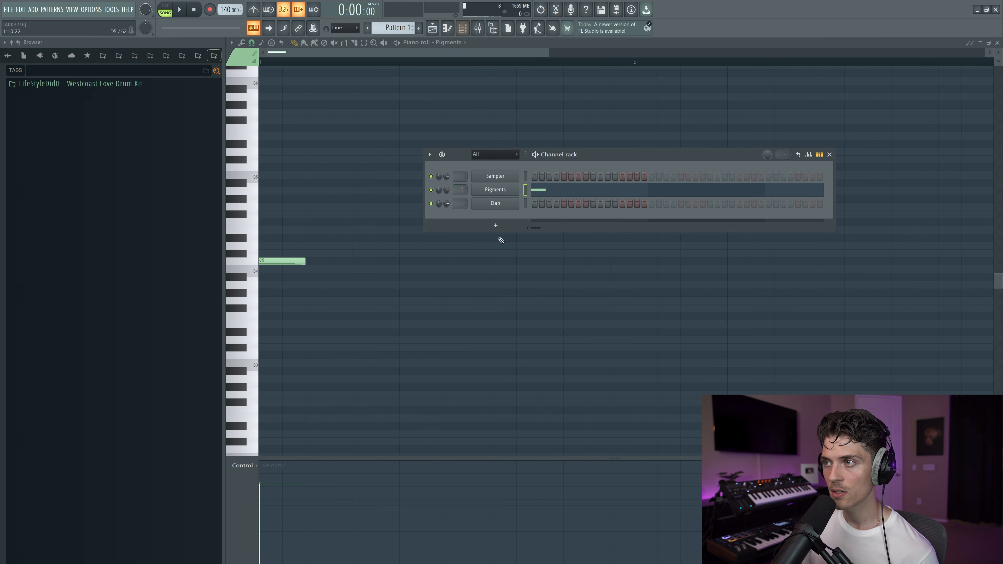
right_click(520, 200)
click(533, 206)
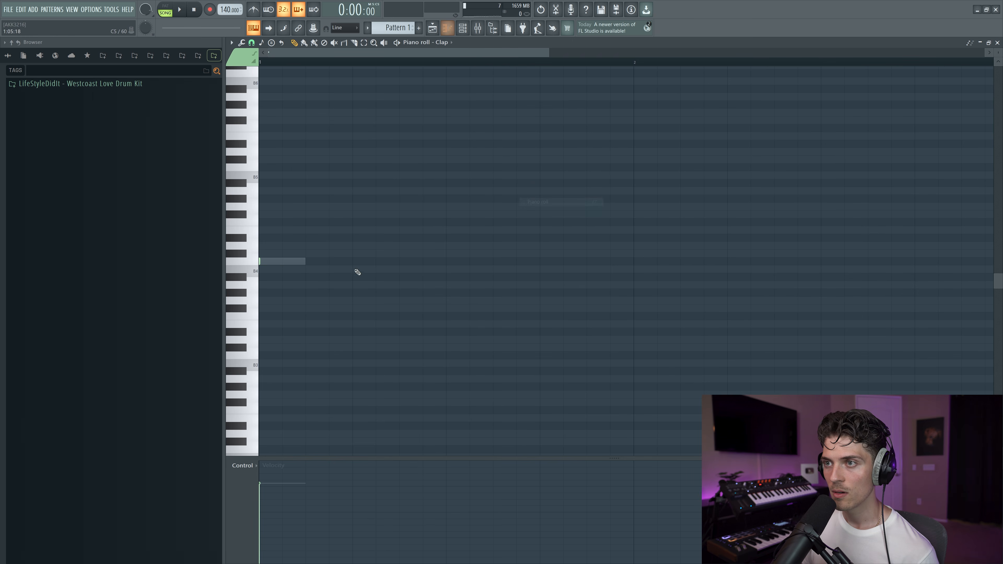
drag(280, 261, 334, 269)
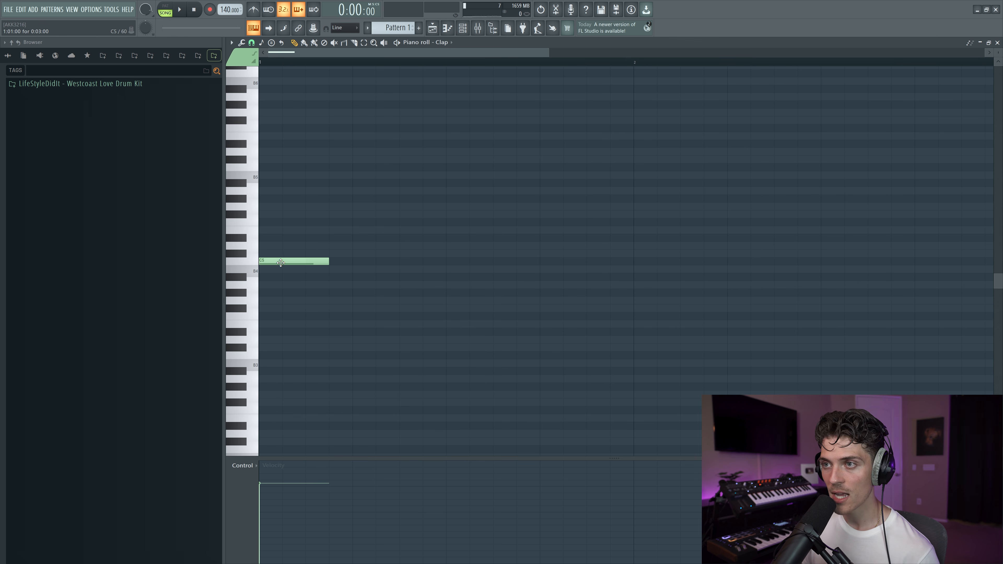
drag(280, 261, 287, 259)
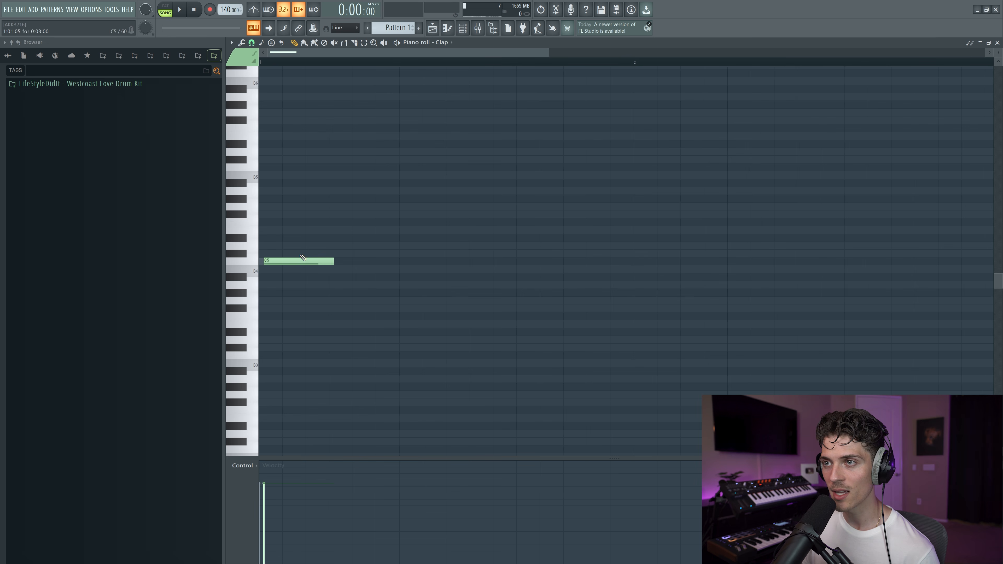
right_click(286, 262)
Open the Snapback effect on mixer track Insert 1 and switch the piano roll to the Pigments channel.
click(478, 27)
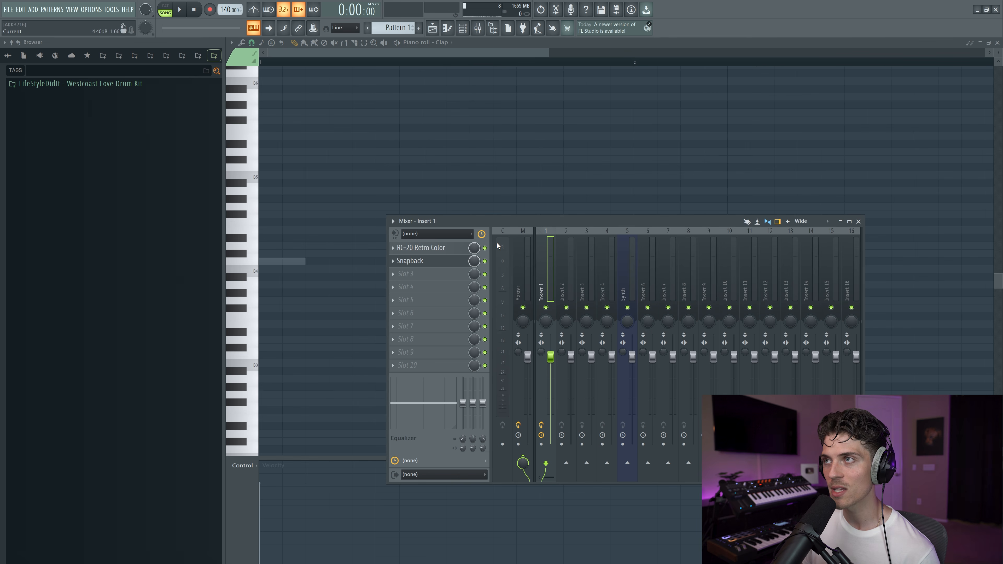
click(462, 28)
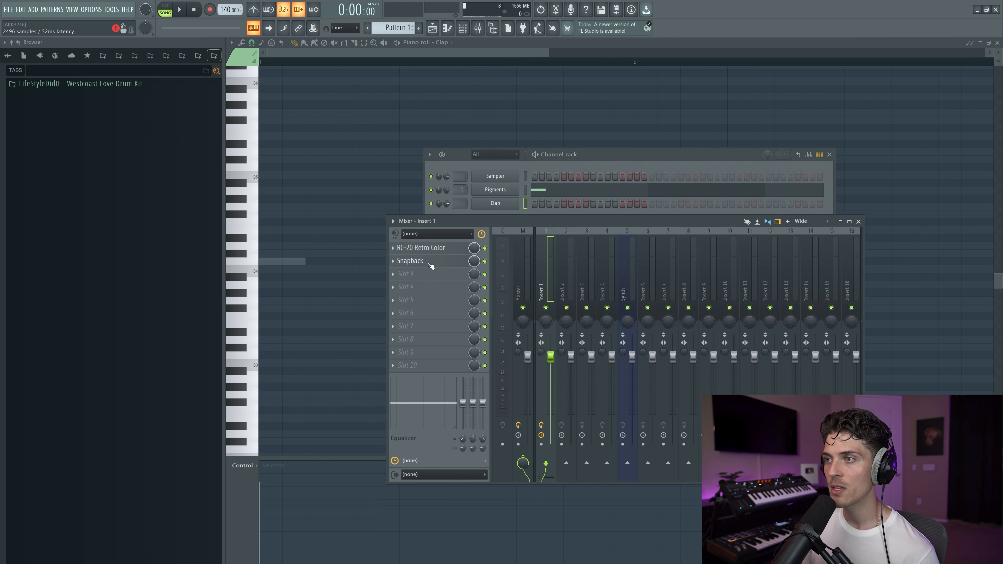
click(432, 262)
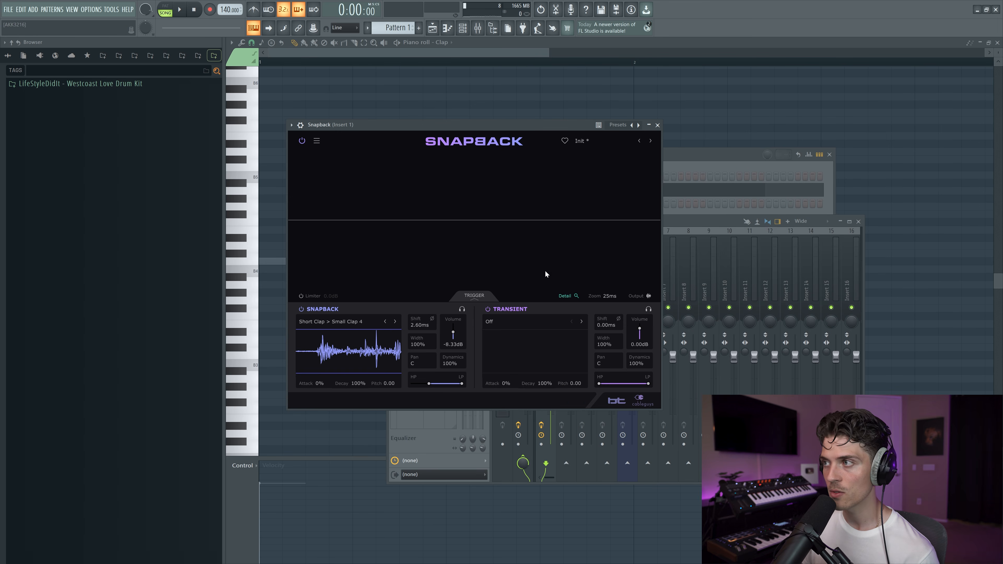
click(683, 162)
click(540, 191)
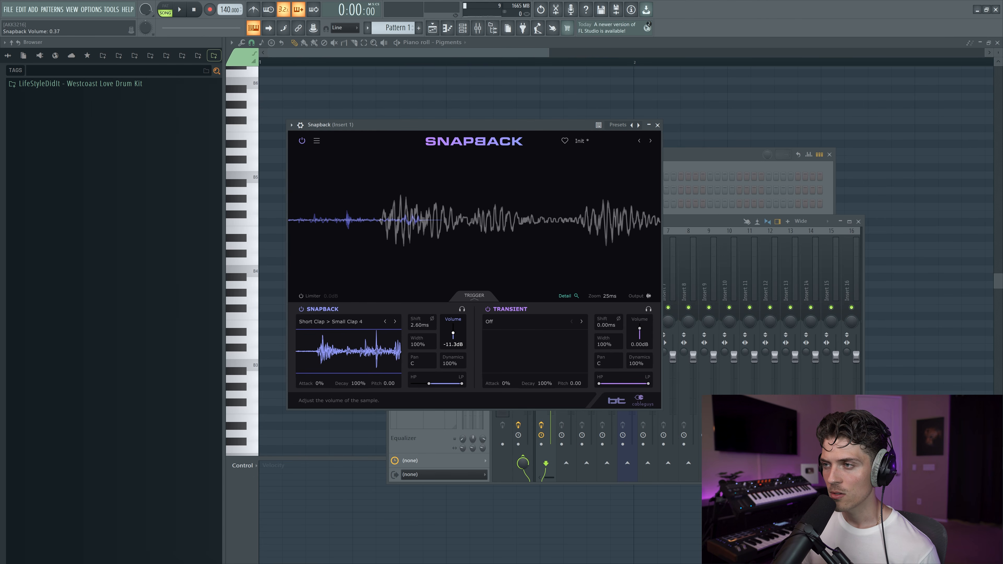
Lower the Snapback layer's volume to -12.1 dB and audition the clap.
drag(453, 333, 453, 335)
key(z)
key(z)
key(z)
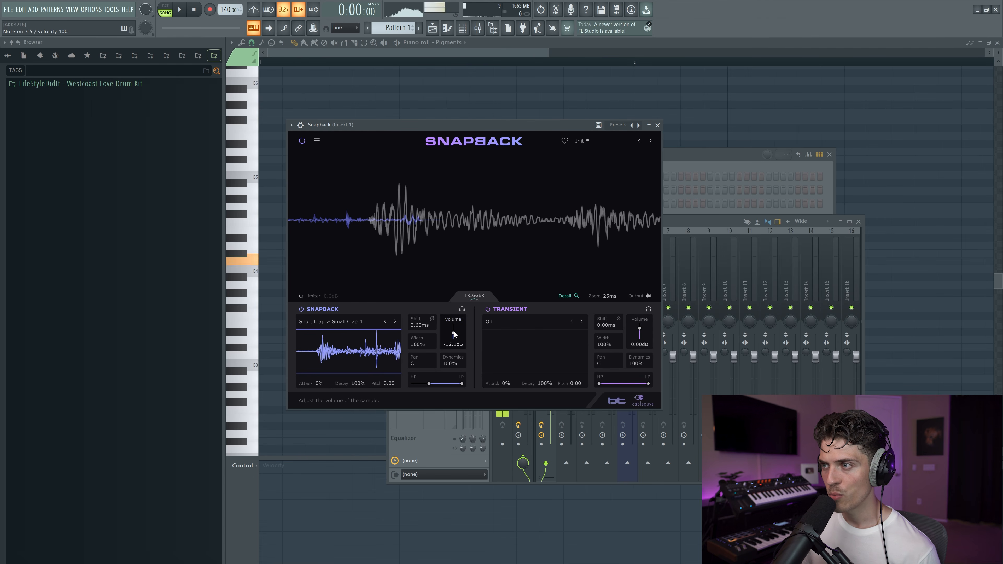
Try the Foley Weird > Ghost Hit sample in Snapback's Transient layer and audition it with the clap.
click(519, 320)
click(495, 325)
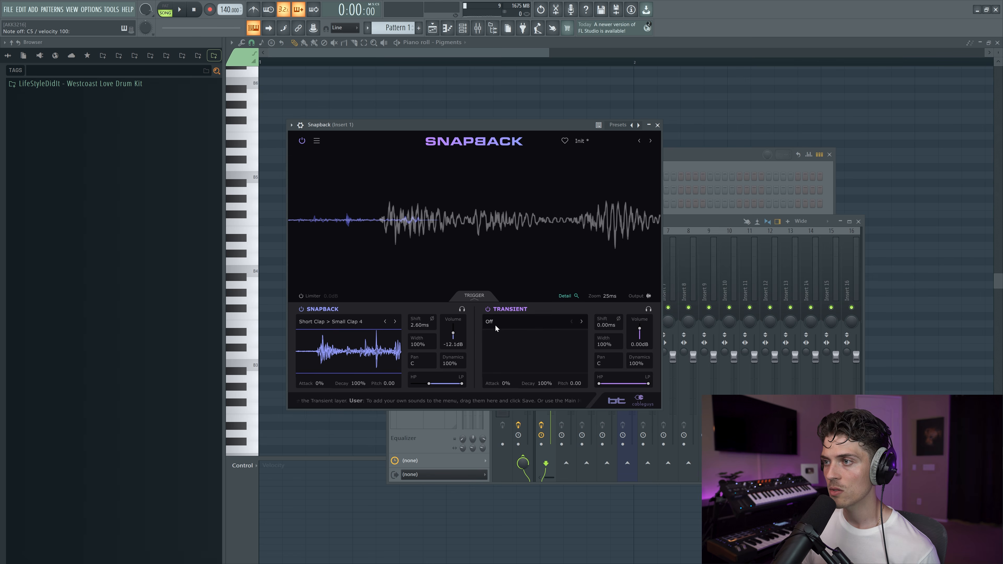
click(511, 324)
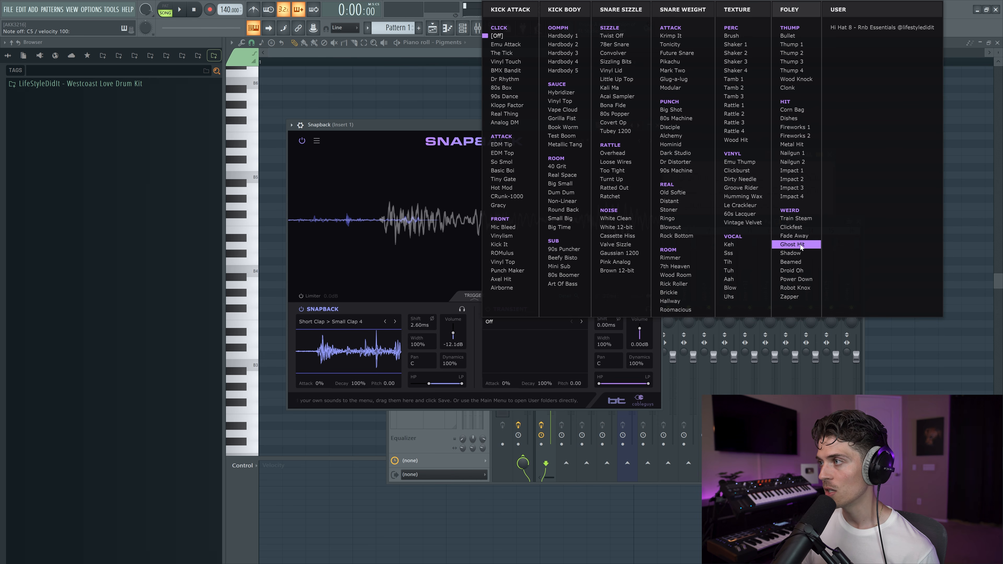
click(793, 245)
key(q)
key(q)
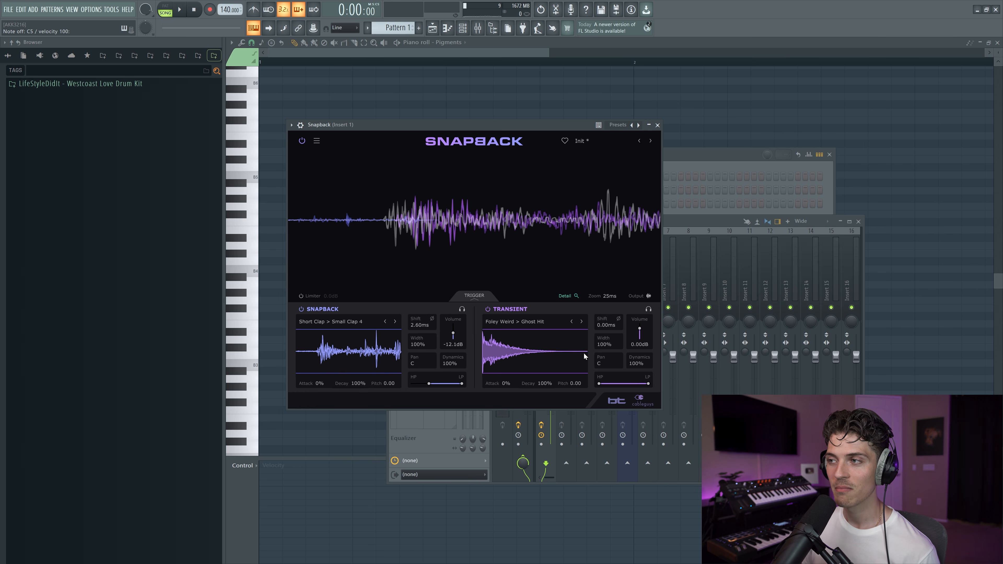
Shorten the Ghost Hit transient's decay to 14% and pitch it up to +12.0, auditioning each change.
drag(547, 384, 546, 425)
key(q)
drag(546, 384, 547, 389)
key(q)
key(q)
key(q)
key(q)
drag(578, 384, 578, 351)
key(q)
key(q)
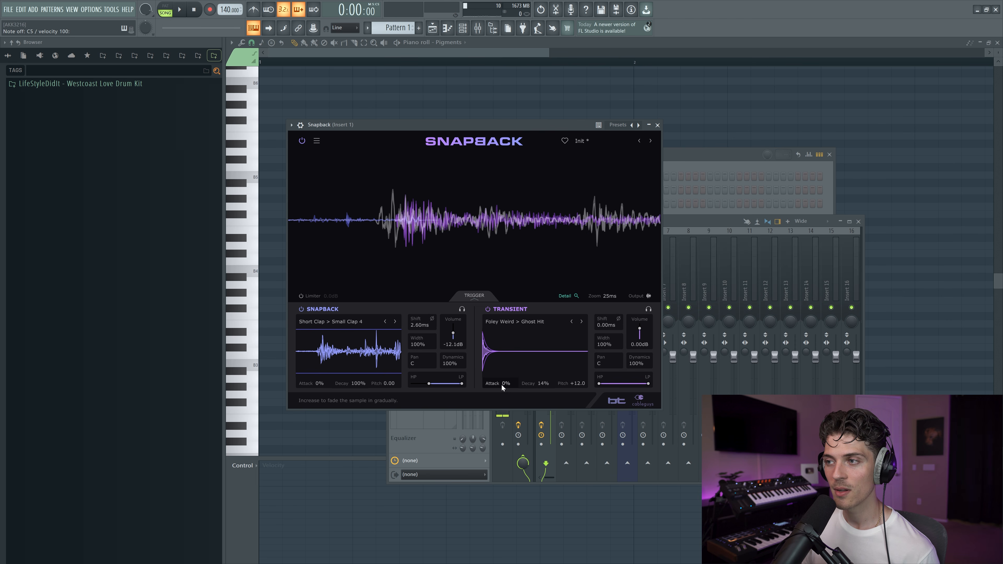
Try the Ghost Hit transient with 19% attack, 28% decay and a volume of -15.9 dB.
drag(543, 388, 542, 383)
key(q)
key(q)
drag(638, 348, 639, 352)
key(q)
key(q)
key(q)
key(q)
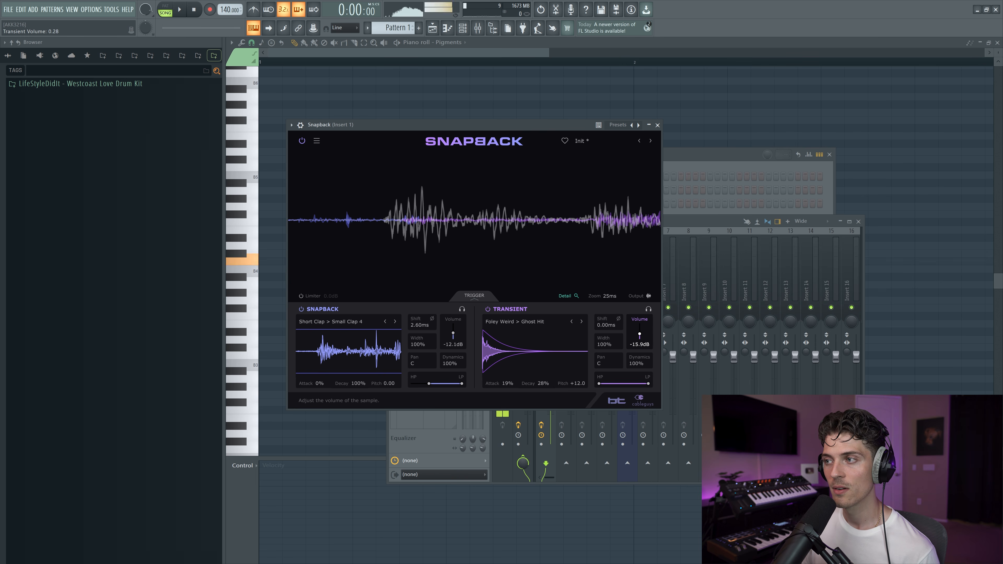
Try cutting the Ghost Hit transient's decay to 2% and audition the clap repeatedly.
drag(542, 384, 543, 391)
key(q)
key(q)
key(q)
key(q)
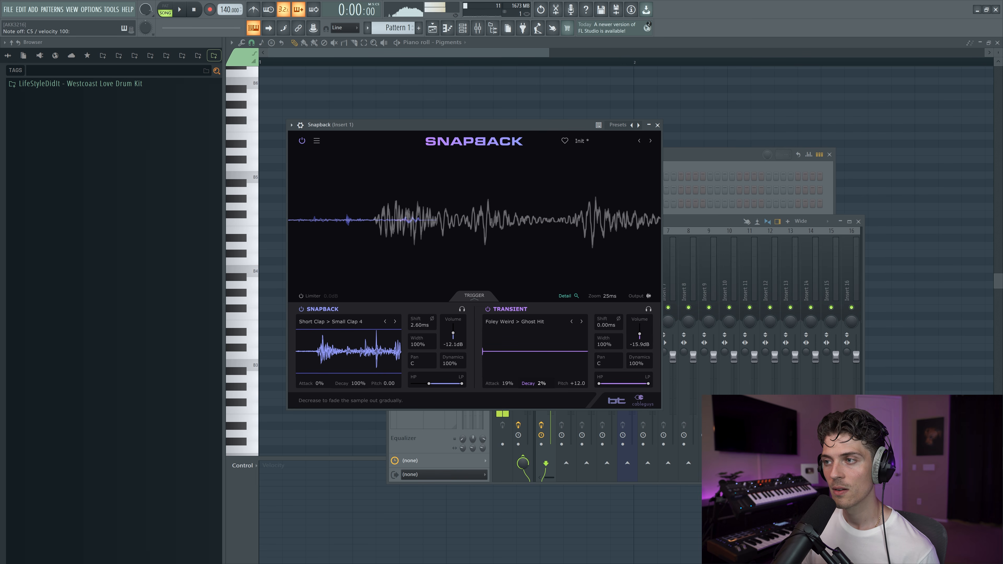
key(q)
key(q)
key(q)
Reset the Transient layer to 100% decay, 0% attack and 0.00 pitch.
drag(543, 391, 505, 403)
key(q)
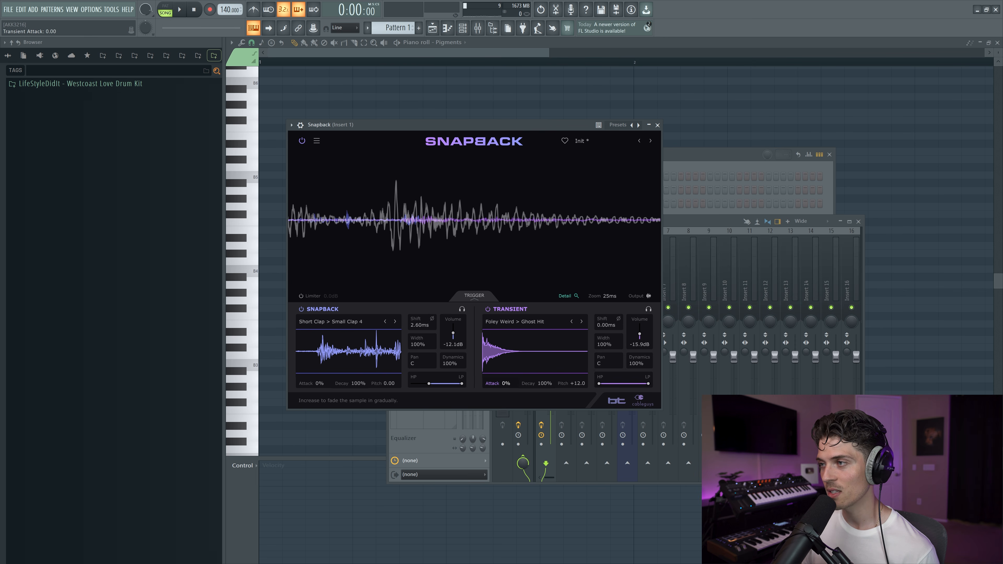
double_click(576, 383)
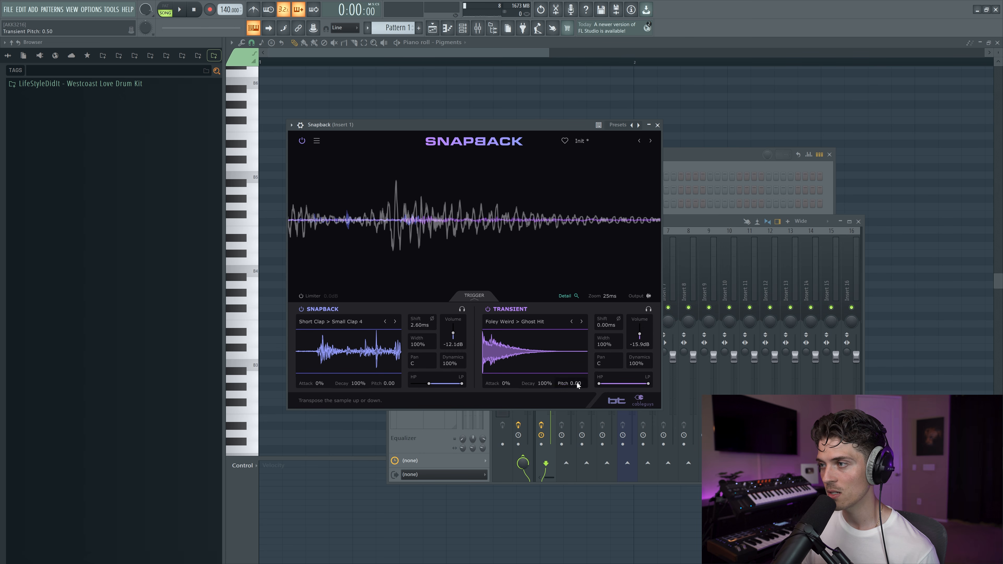
Try the Kick Front > Vinyl Top sample and the one following it in the Transient layer.
click(524, 321)
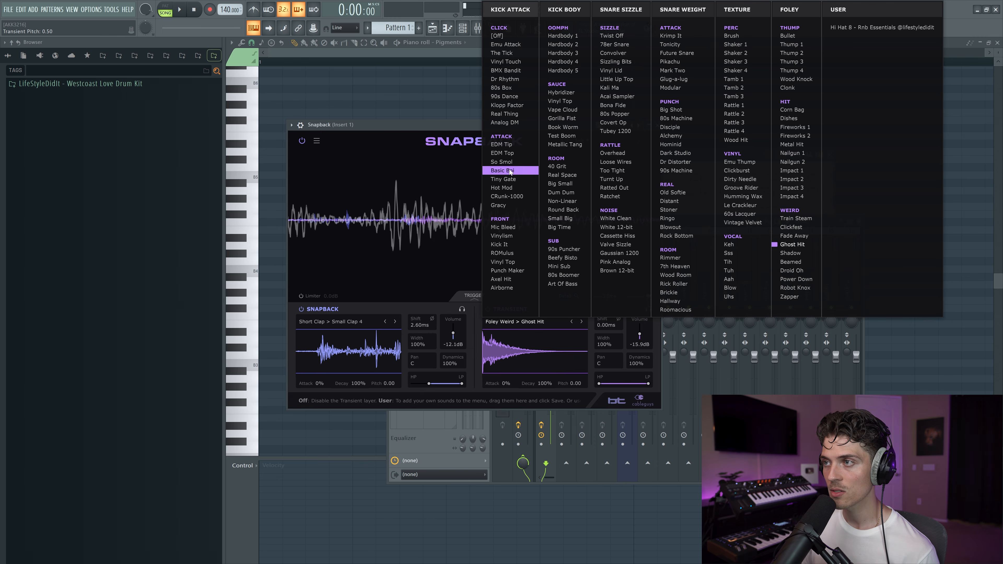
click(509, 253)
click(582, 322)
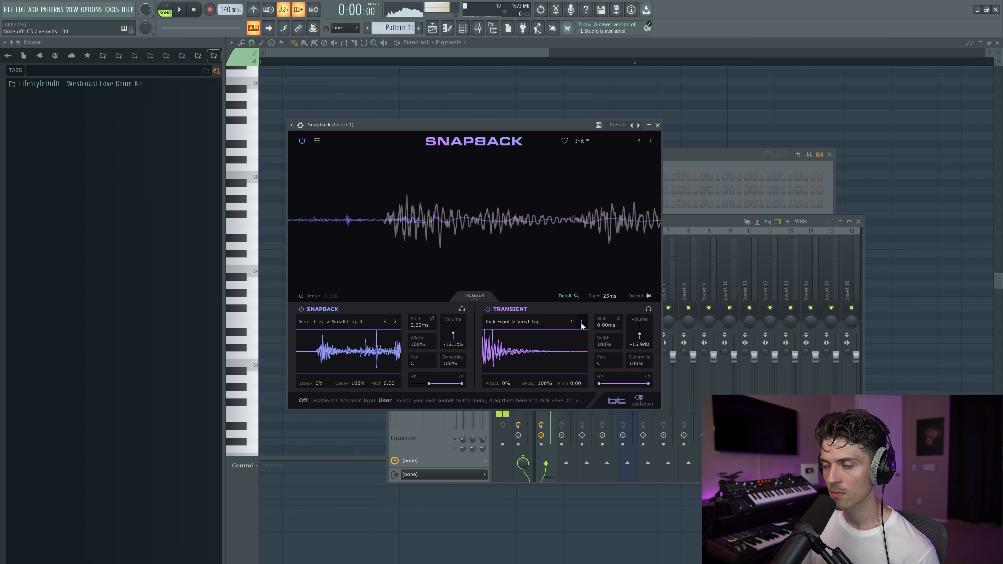
click(582, 322)
Load the Kick Click > 90s Dance sample in the Transient layer and raise its volume to -0.75 dB.
click(520, 321)
click(504, 97)
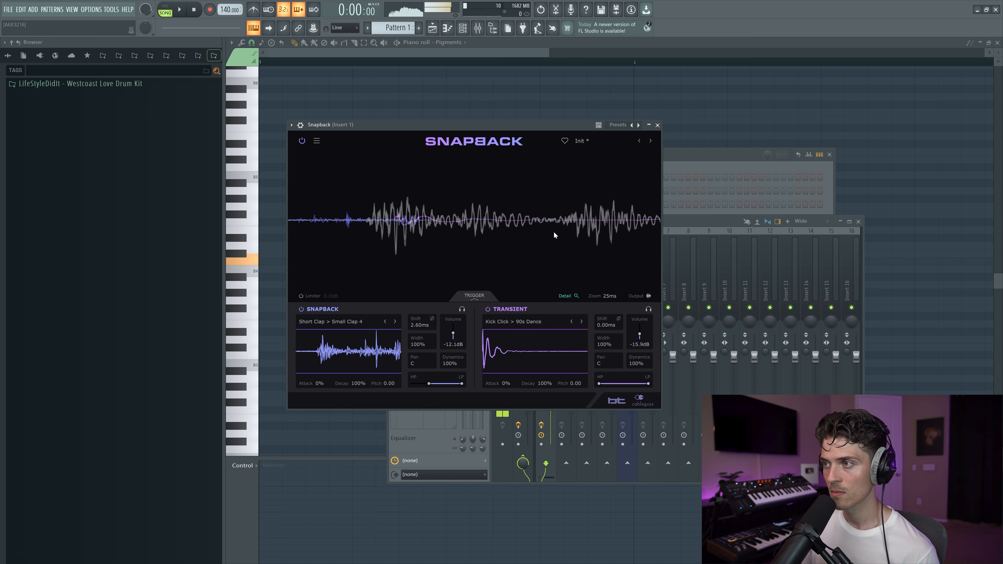
drag(639, 334, 640, 326)
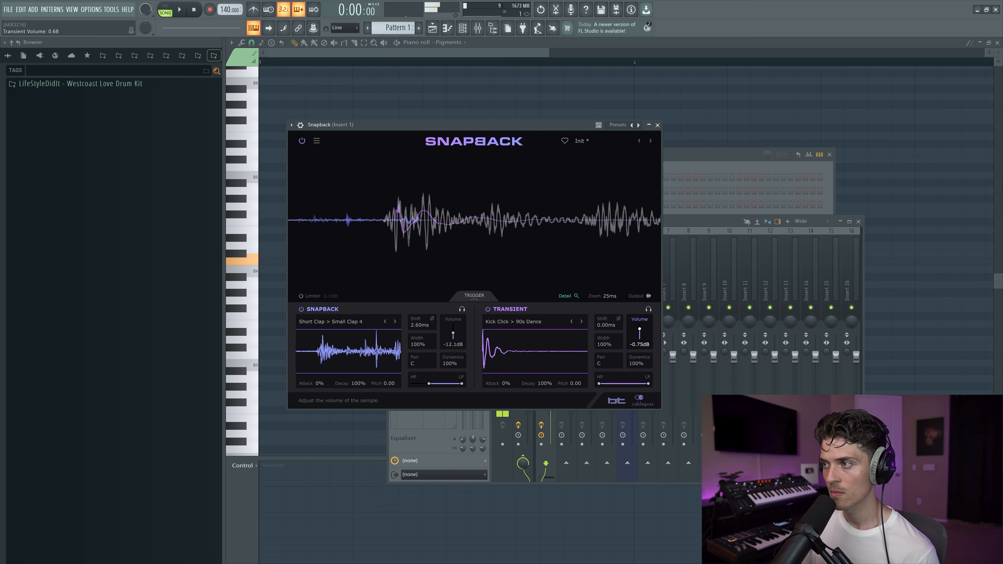
Advance the transient sample to Kick Click > Analog DM and set the layer's high-pass filter to 183 Hz.
click(582, 322)
click(581, 322)
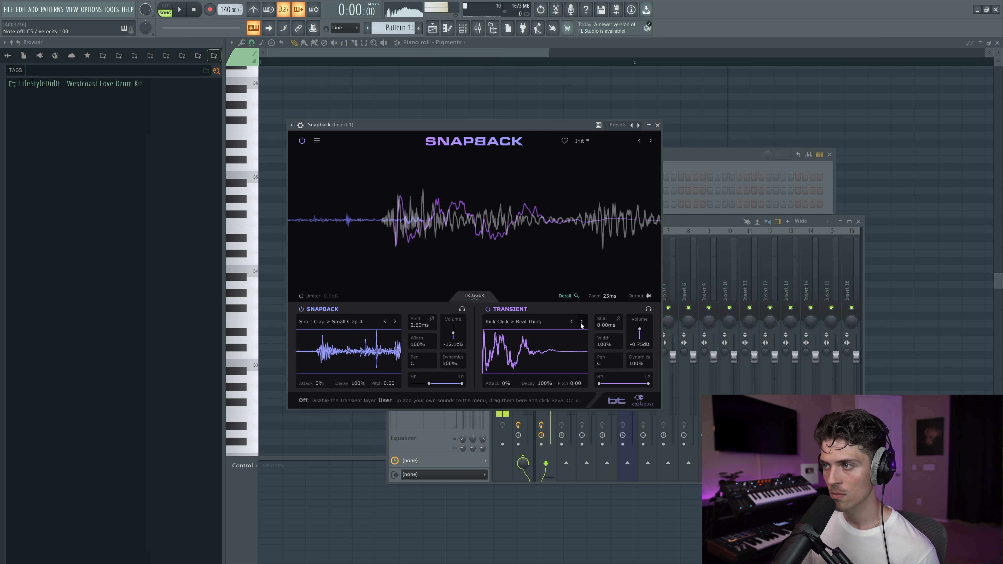
click(581, 322)
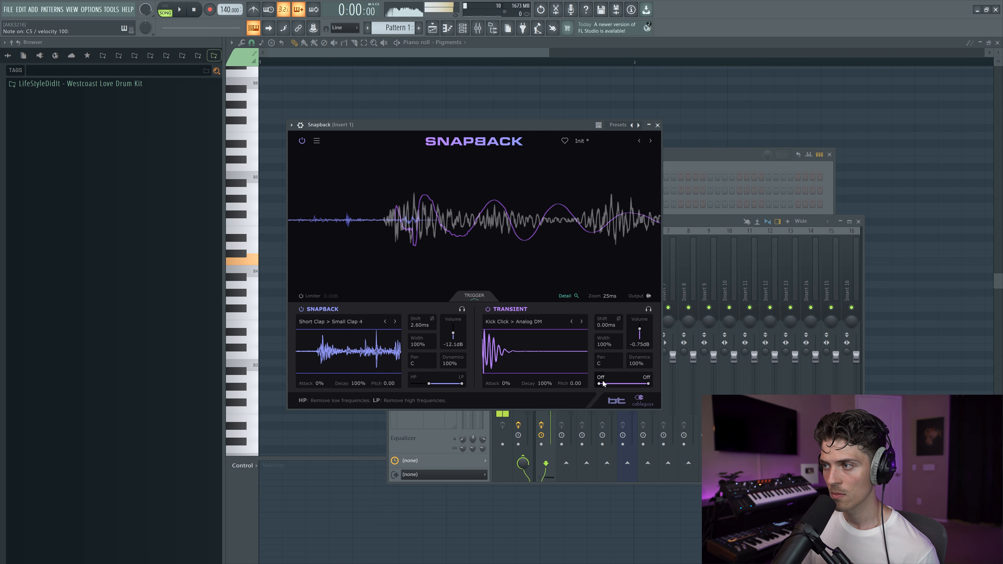
drag(599, 383, 613, 383)
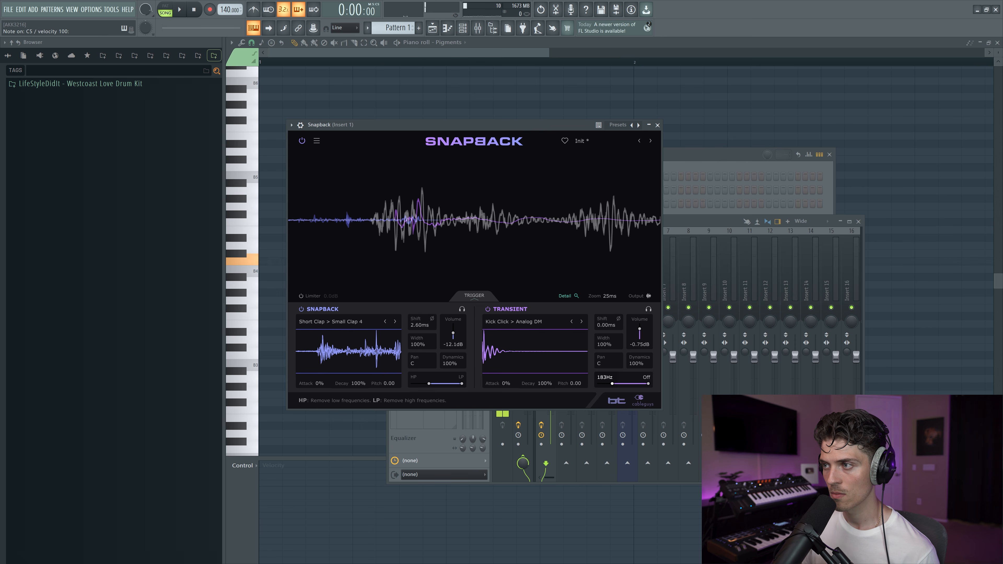
Audition the samples that follow Analog DM one after another in the Transient layer.
click(582, 322)
click(581, 322)
click(581, 322)
click(581, 322)
click(581, 322)
click(582, 322)
click(582, 322)
Load the Snare Noise > Gaussian 1200 transient sample and reduce its decay to 22% and volume to -9.14 dB.
click(540, 323)
click(623, 240)
click(575, 325)
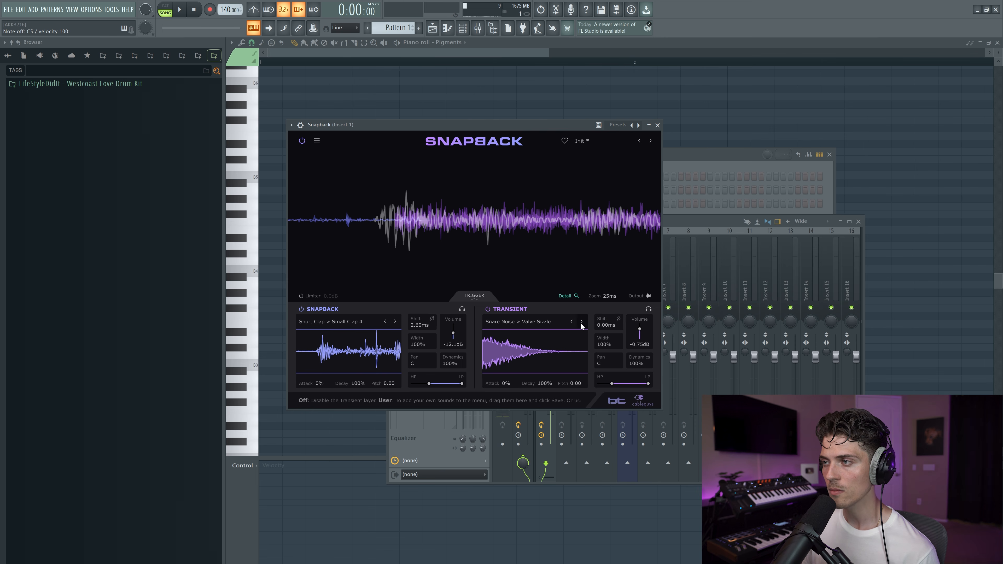
click(581, 322)
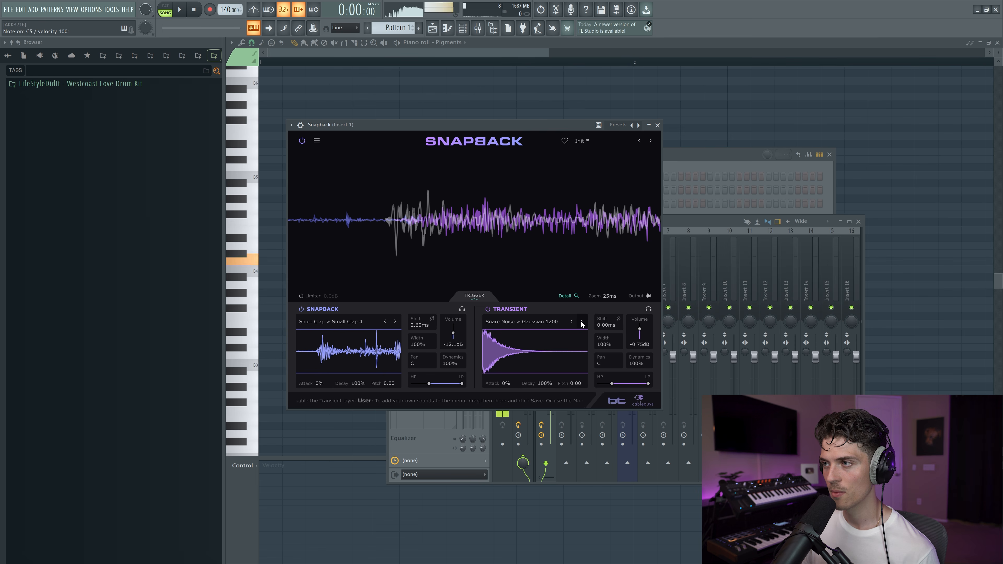
drag(545, 383, 545, 415)
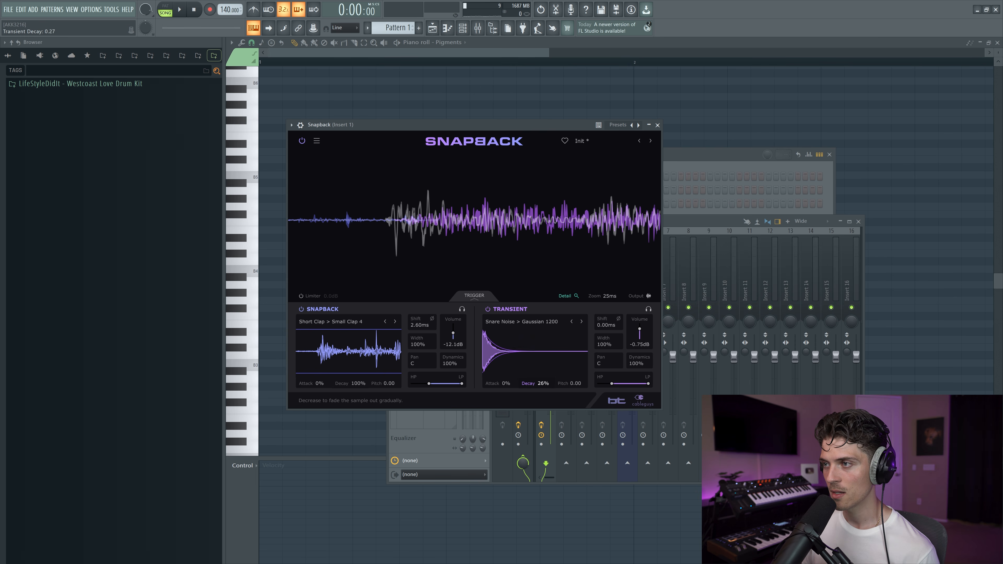
key(q)
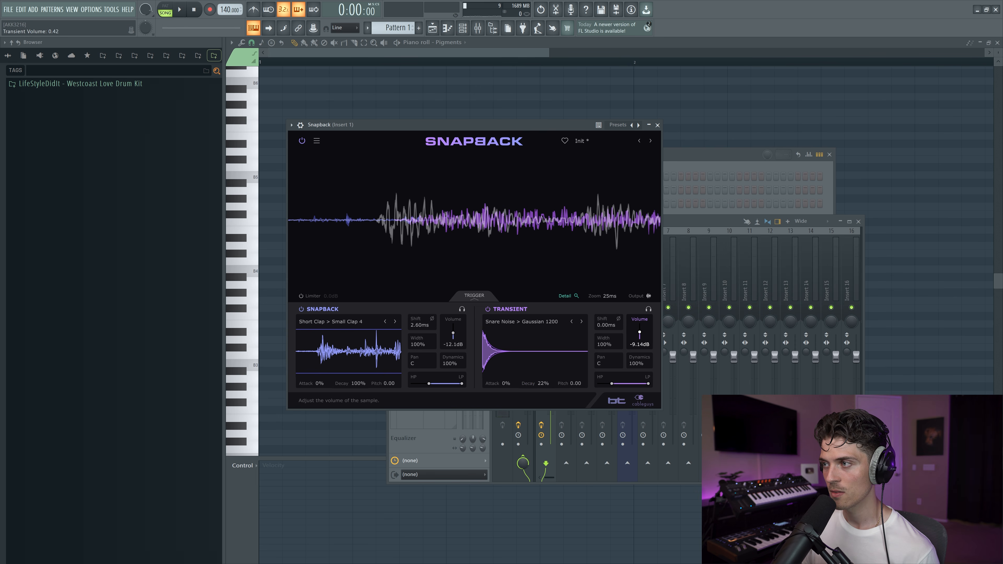
Try the Snare Noise > Pink Analog transient sample at a lower volume.
click(580, 322)
key(q)
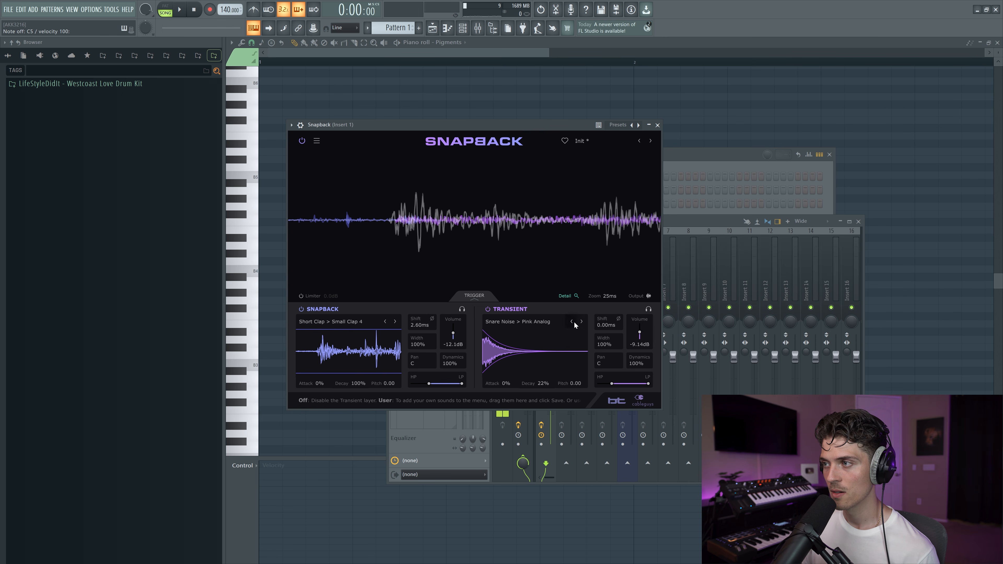
drag(640, 334, 640, 348)
key(q)
key(q)
Shorten the Pink Analog transient's decay to 13% and set its volume to -24.5 dB.
click(537, 383)
key(q)
key(q)
drag(536, 384, 537, 381)
key(q)
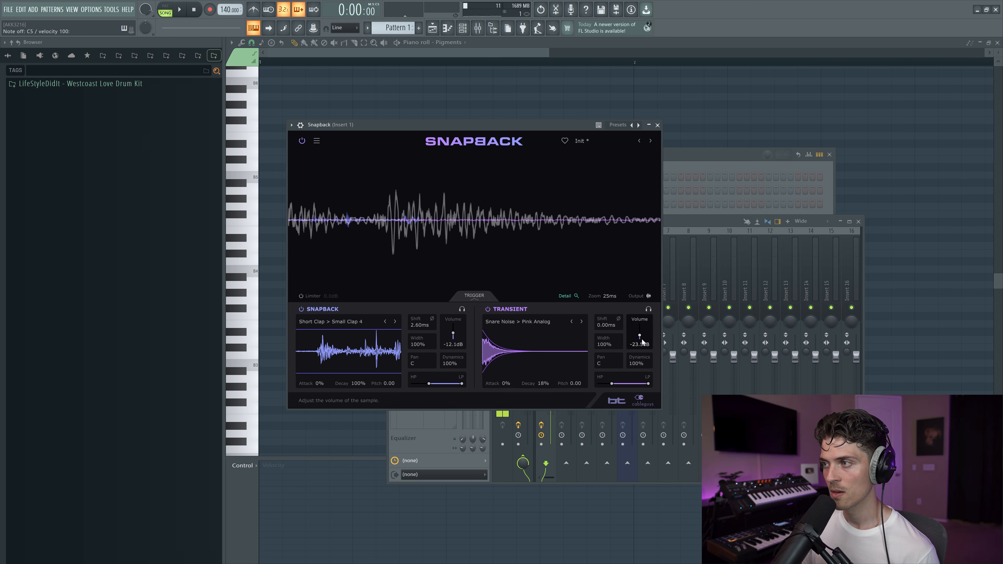
drag(544, 384, 548, 389)
key(q)
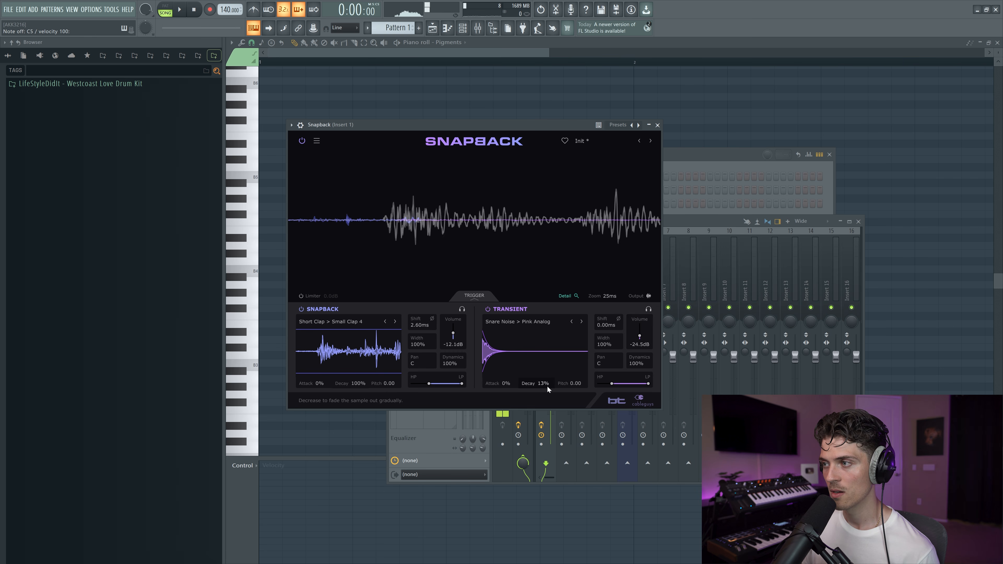
key(q)
Compare the next noise sample, return the Transient layer to Gaussian 1200, and raise its volume to -1.40 dB.
click(581, 322)
key(q)
key(q)
drag(640, 334, 640, 329)
click(572, 321)
key(q)
key(q)
key(q)
key(q)
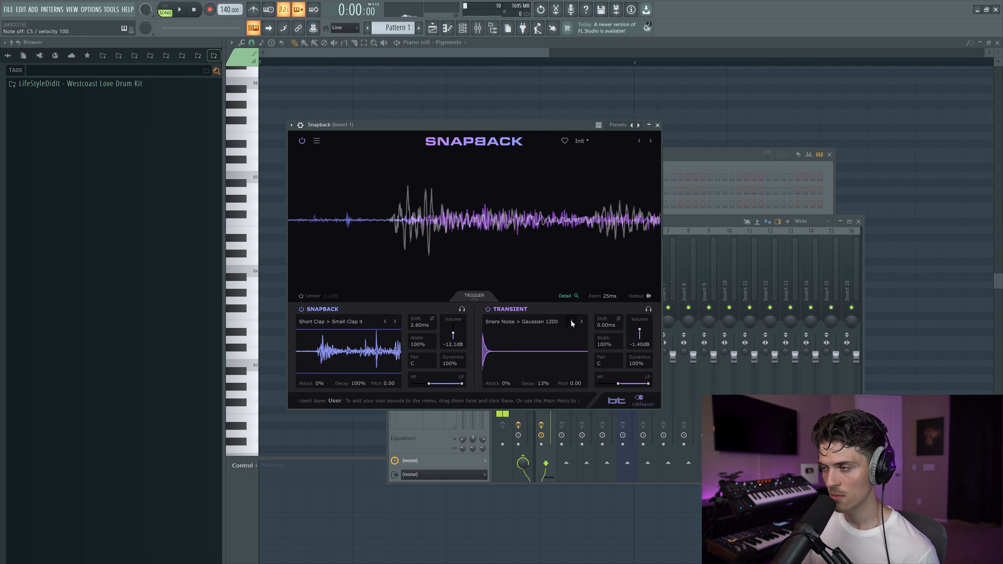
Set the Gaussian 1200 transient's decay to 10% and audition the clap.
drag(545, 383, 544, 382)
key(q)
key(q)
key(q)
key(q)
key(q)
key(q)
Try shifting the Transient layer by 4.00 ms and audition the clap.
mouse_move(609, 326)
mouse_down()
mouse_move(609, 316)
mouse_move(606, 324)
mouse_up()
key(q)
key(q)
key(q)
key(q)
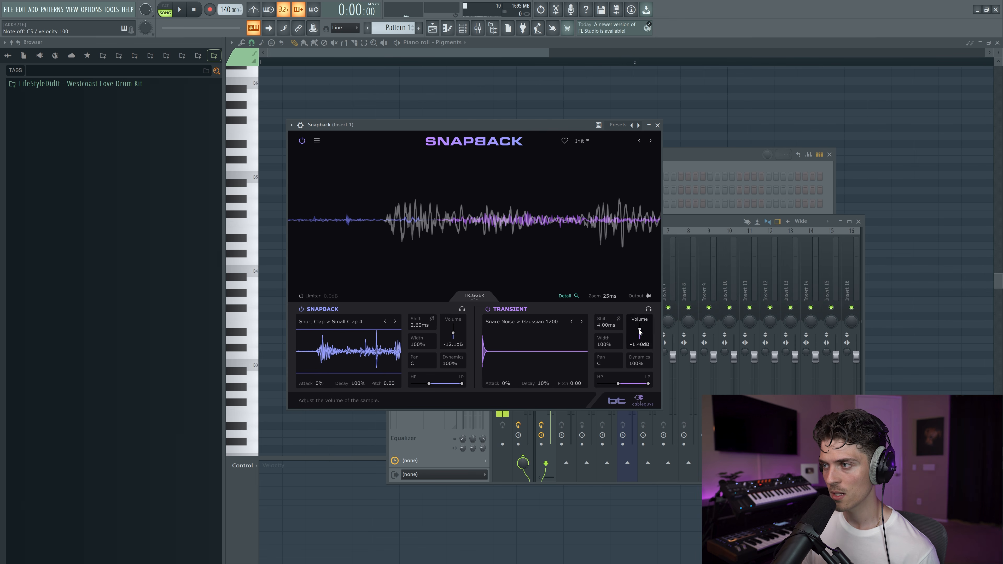
key(q)
Set the Transient layer's shift to 0.88 ms and its volume to -0.49 dB.
drag(607, 325, 641, 326)
key(q)
key(q)
key(q)
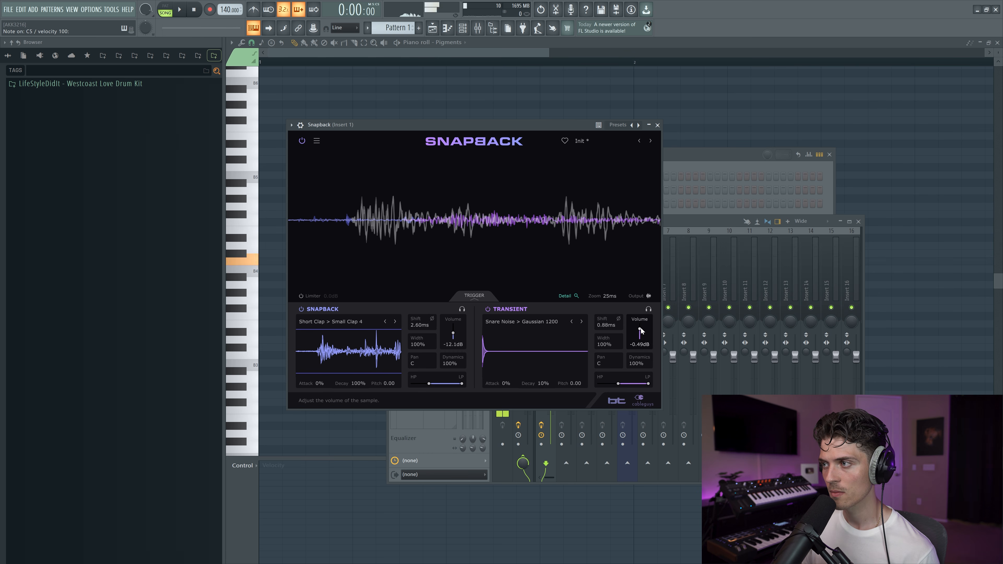
Compare the clap with the Snapback effect bypassed and enabled on Insert 1, and reopen the Snapback window.
click(705, 222)
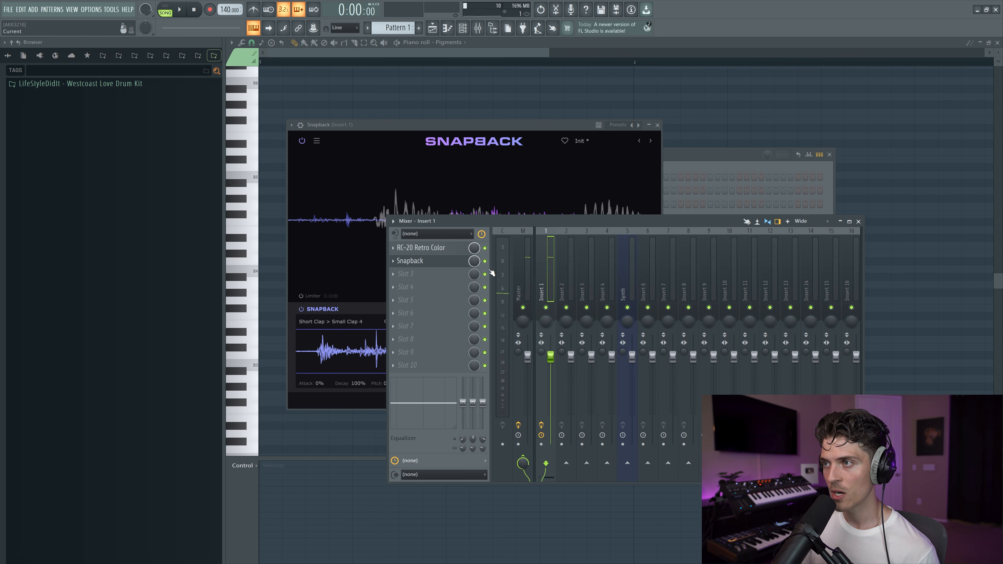
key(q)
click(485, 262)
key(q)
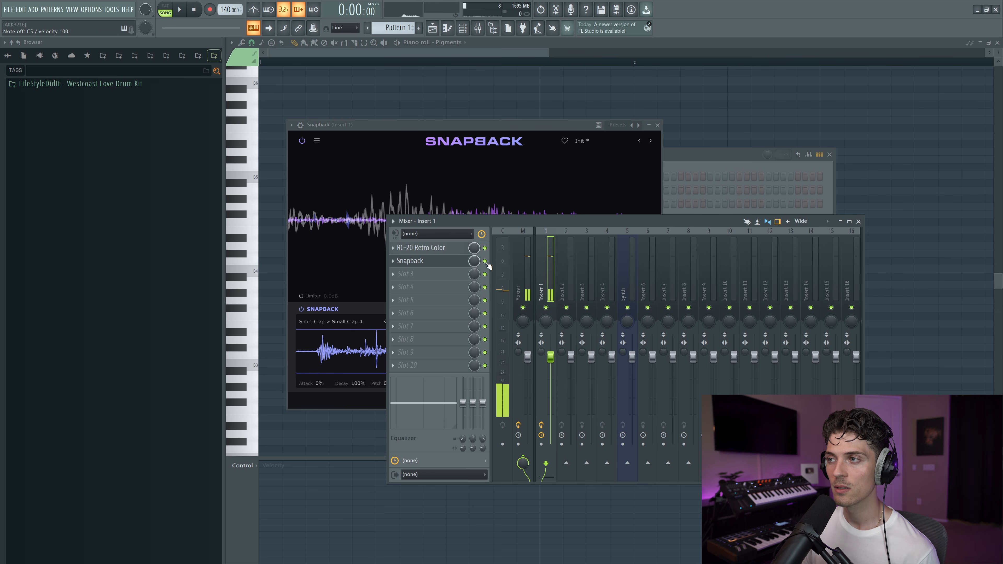
click(441, 262)
click(440, 261)
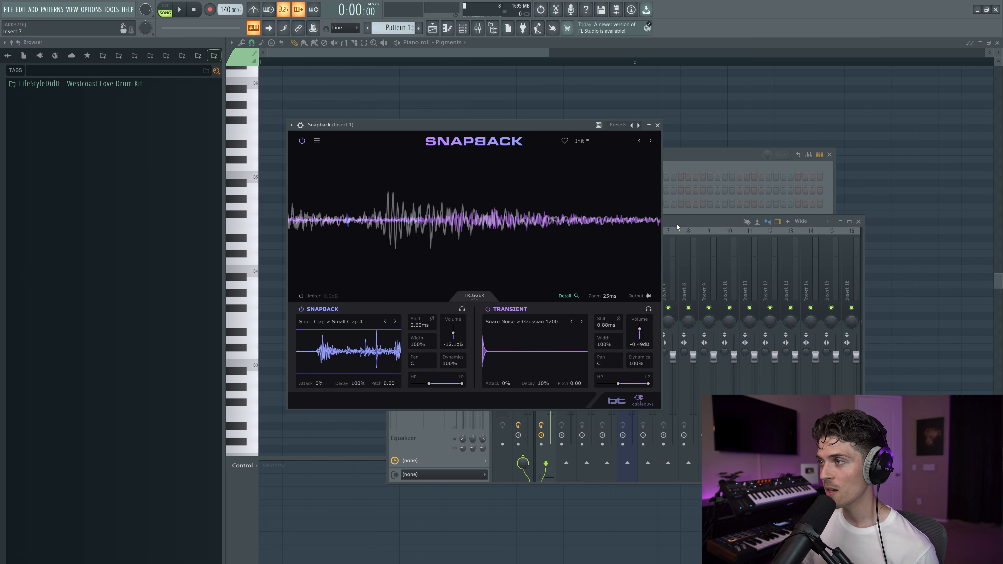
Select the Master mixer track and open the Edison audio recorder on it.
click(677, 224)
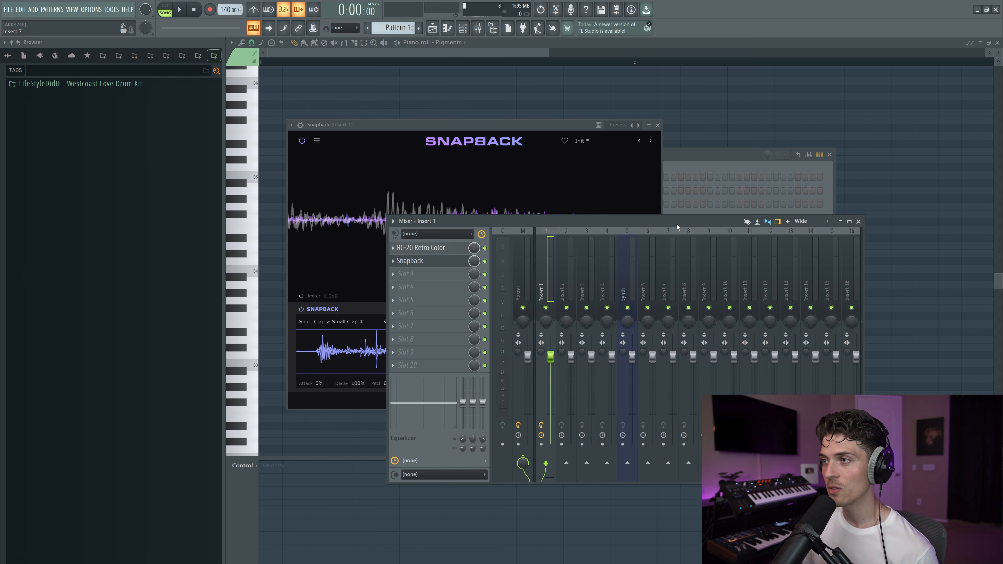
click(529, 279)
key(ctrl+e)
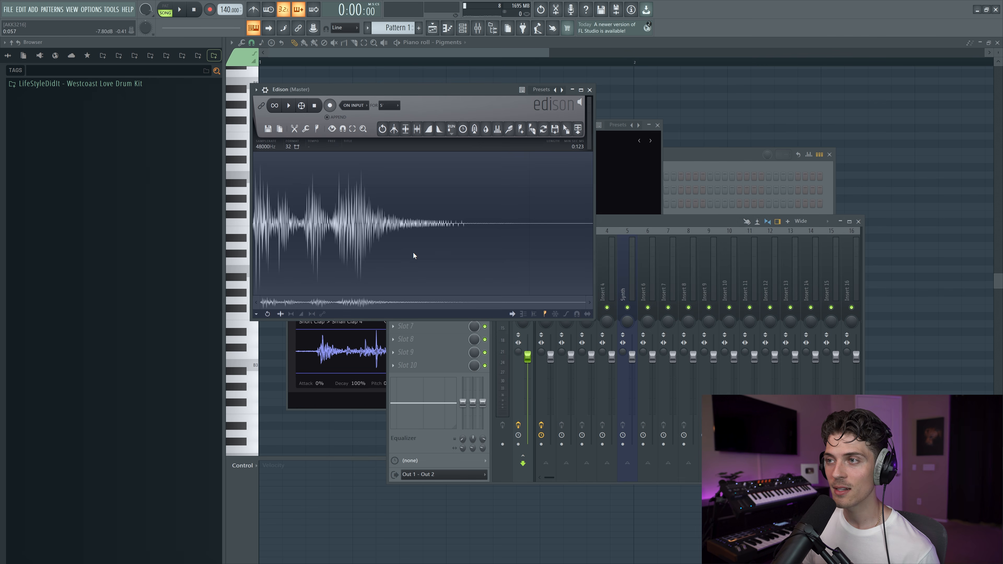
Clear the Edison recording, record a new take of the clap and send it to the channel rack.
key(Delete)
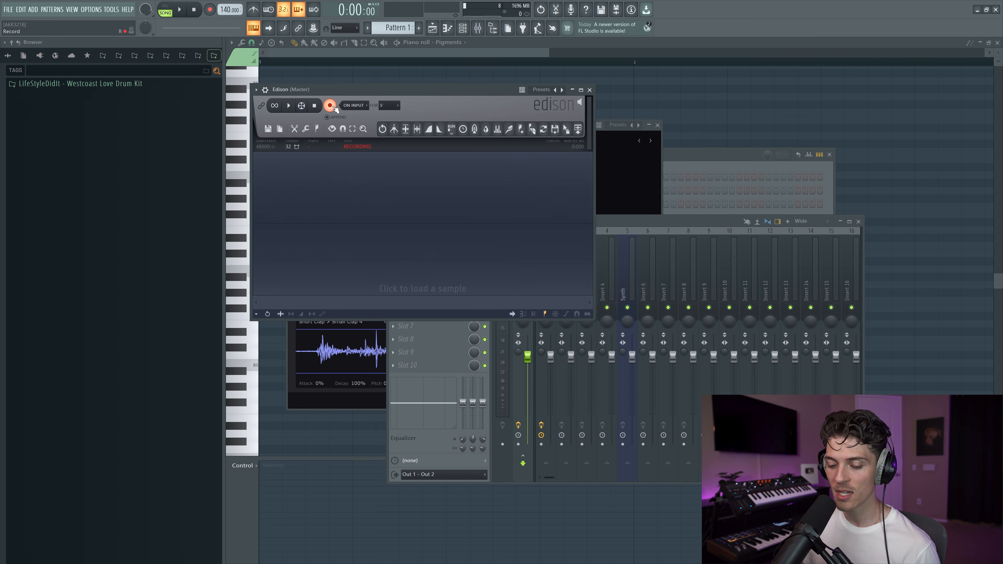
click(315, 106)
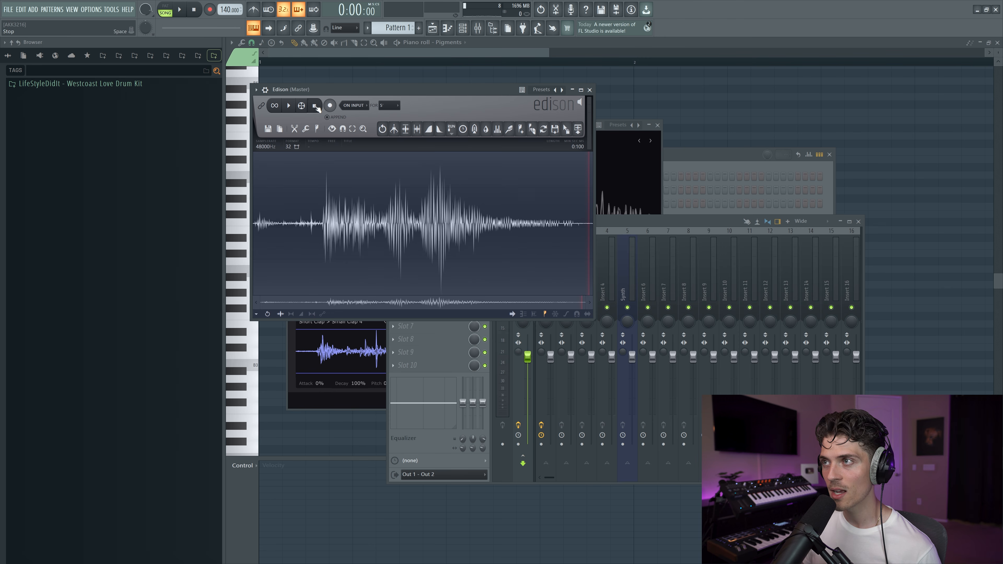
click(548, 132)
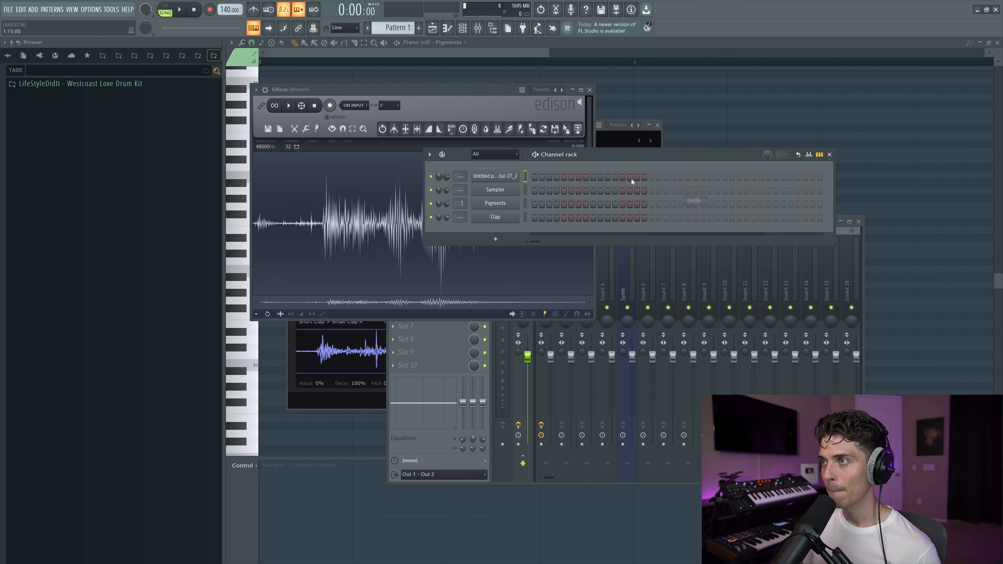
Place the recorded sample's channel below Clap in the channel rack, rename it Clap 2 and close Edison.
drag(493, 178, 492, 222)
key(F2)
text(Clap 2)
key(Return)
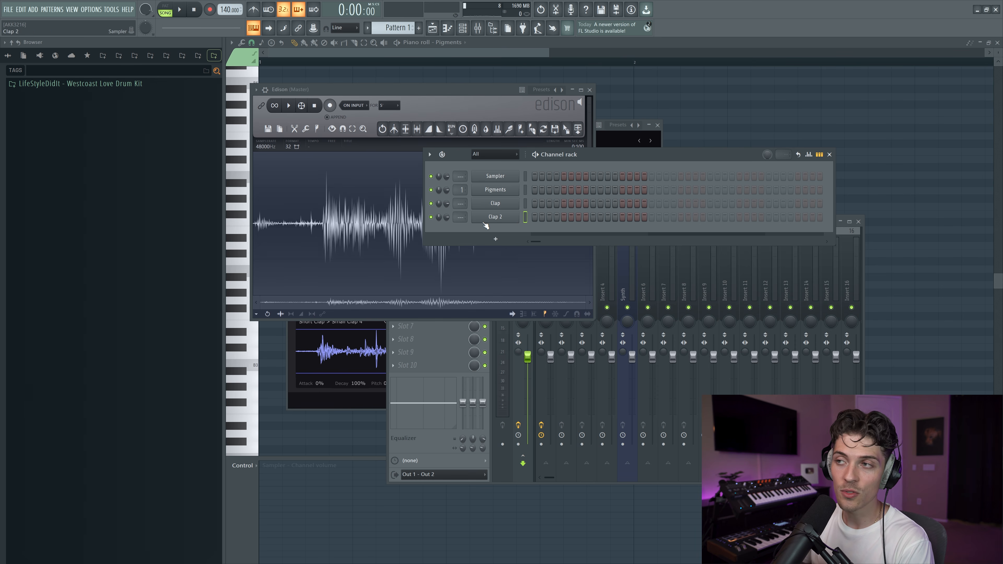
click(590, 91)
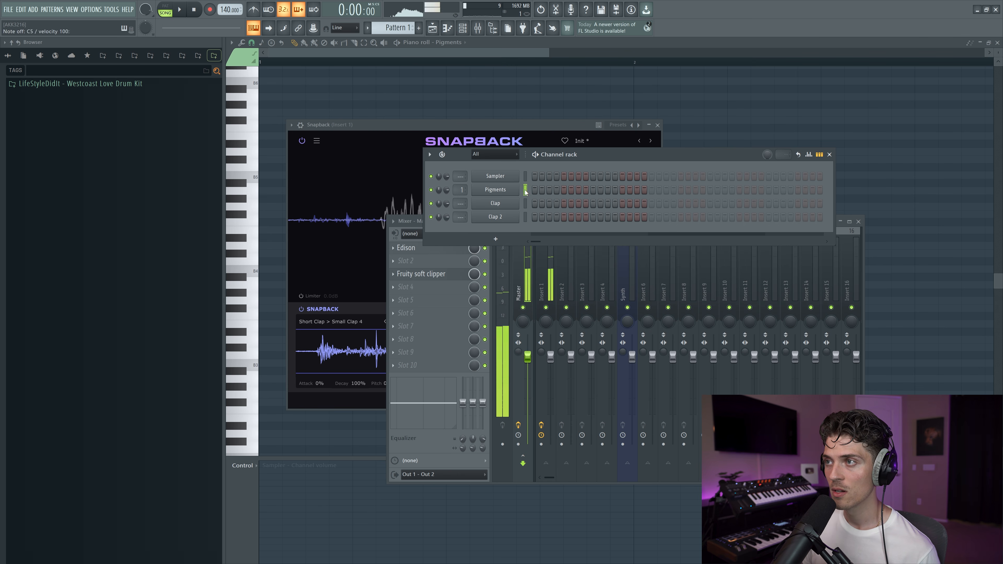
Open Pigments, try the clap 2 preset on Function 1 and audition the clap.
click(497, 189)
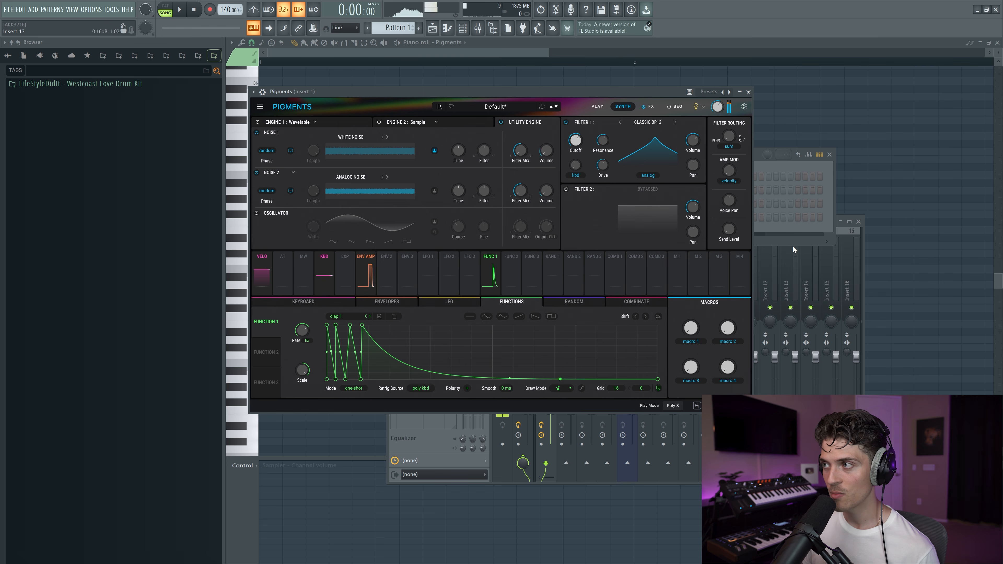
click(347, 318)
click(450, 312)
key(q)
key(q)
key(q)
key(q)
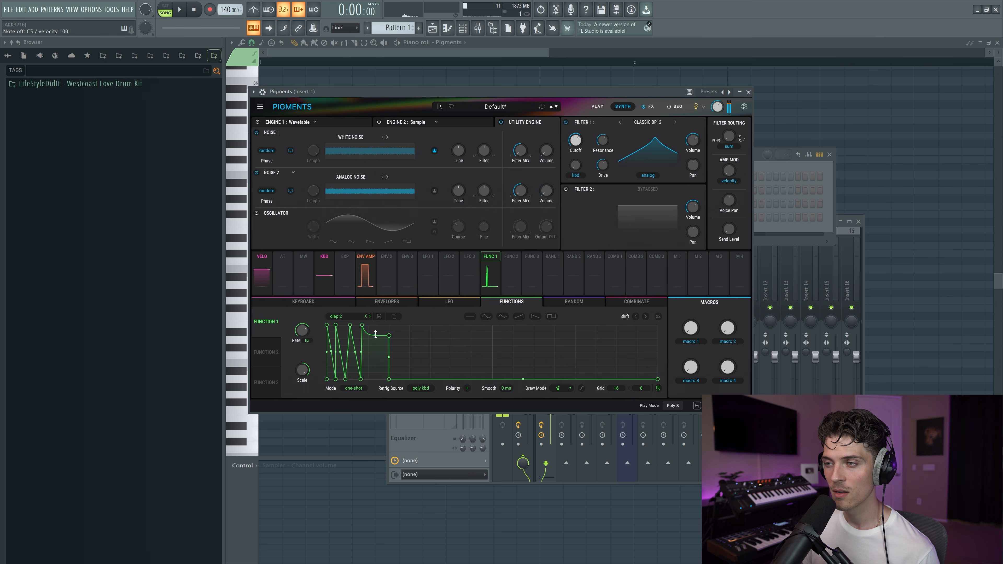
Try different levels and curvatures for the tail of the clap 2 function while auditioning the clap.
key(q)
key(q)
key(q)
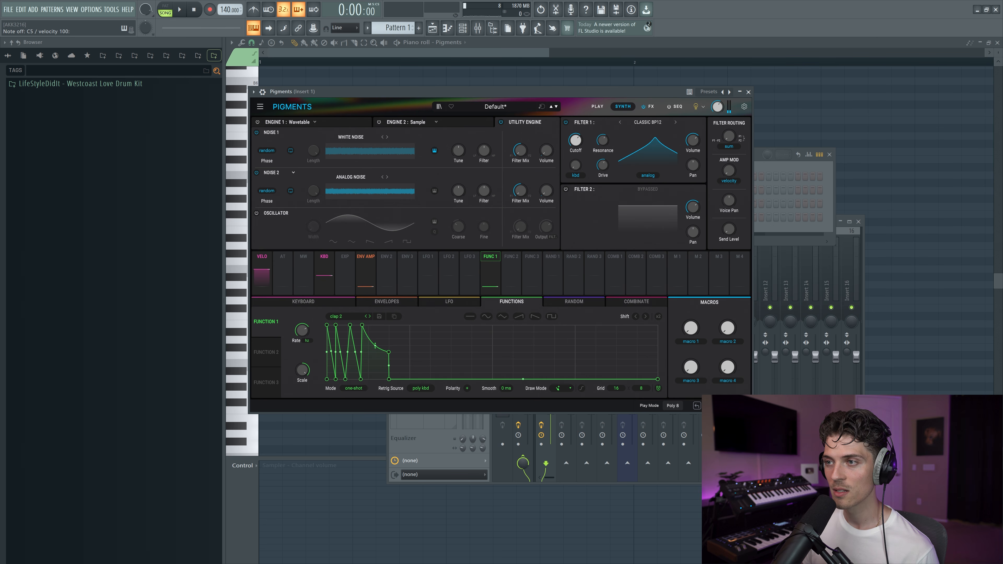
key(q)
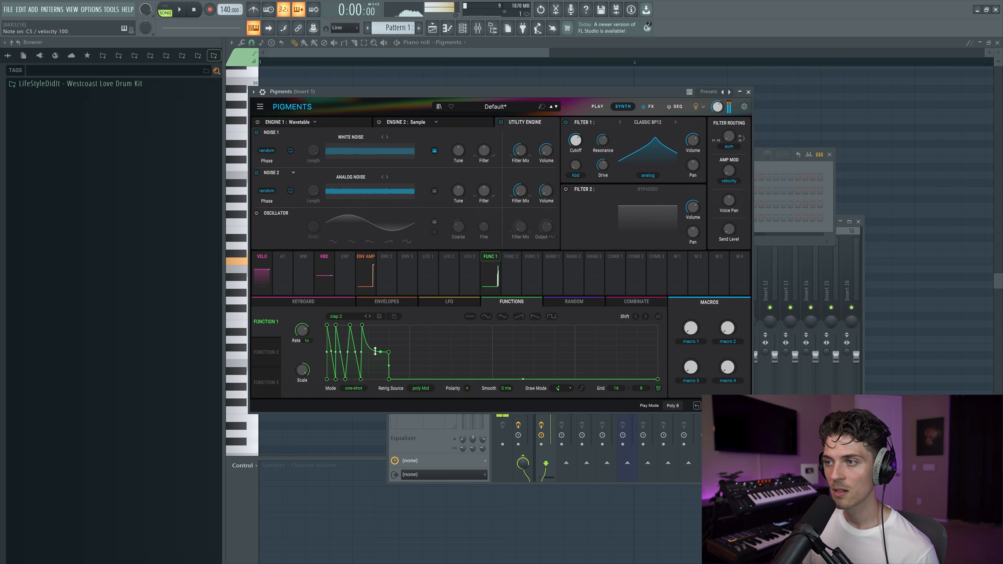
Compare the clap 1 and clap 2 presets on Function 1, return to clap 1 and close Pigments.
click(365, 317)
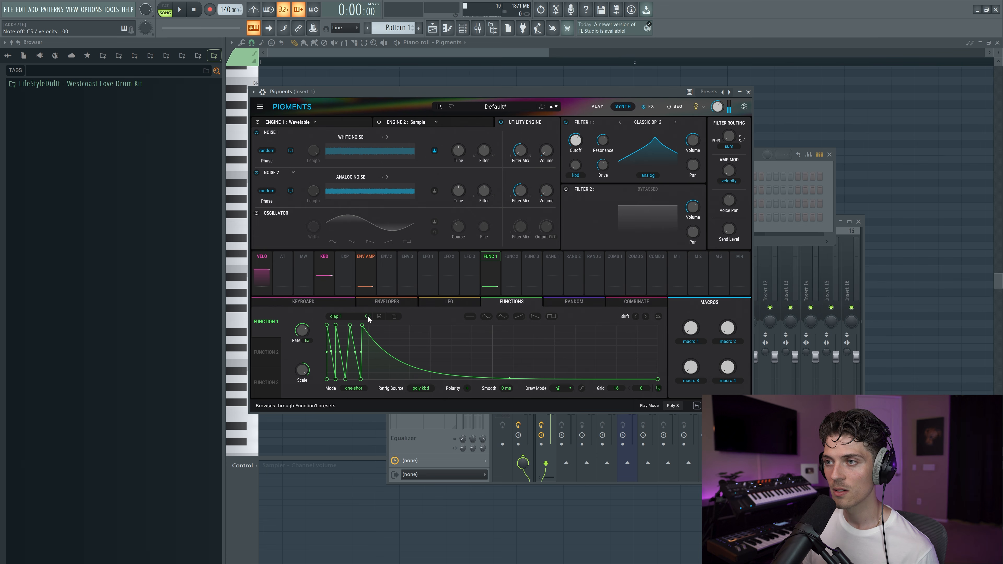
click(370, 317)
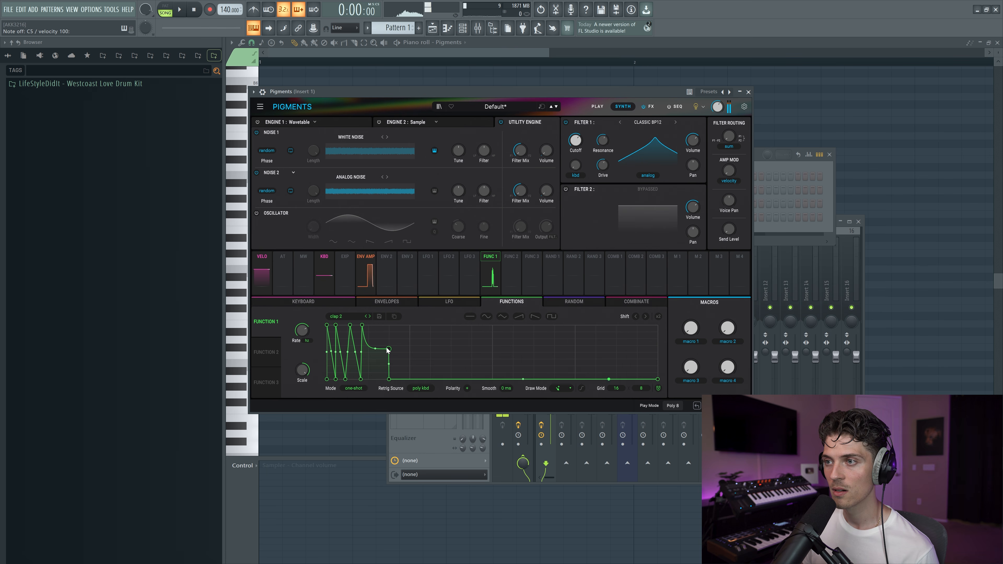
click(366, 318)
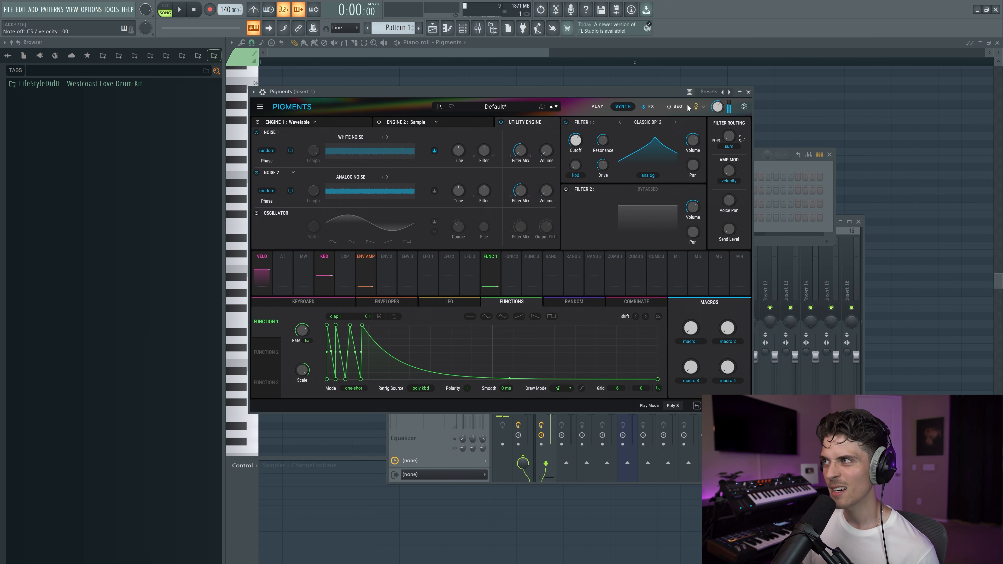
click(749, 92)
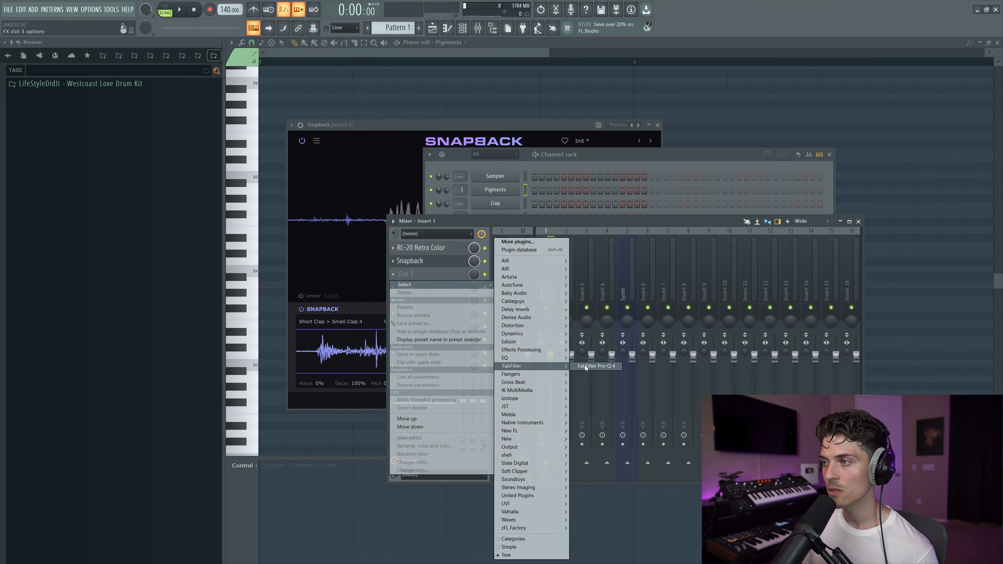
Load FabFilter Pro-Q 4 into slot 3 of Insert 1 and add a low-cut band in the low end.
click(555, 358)
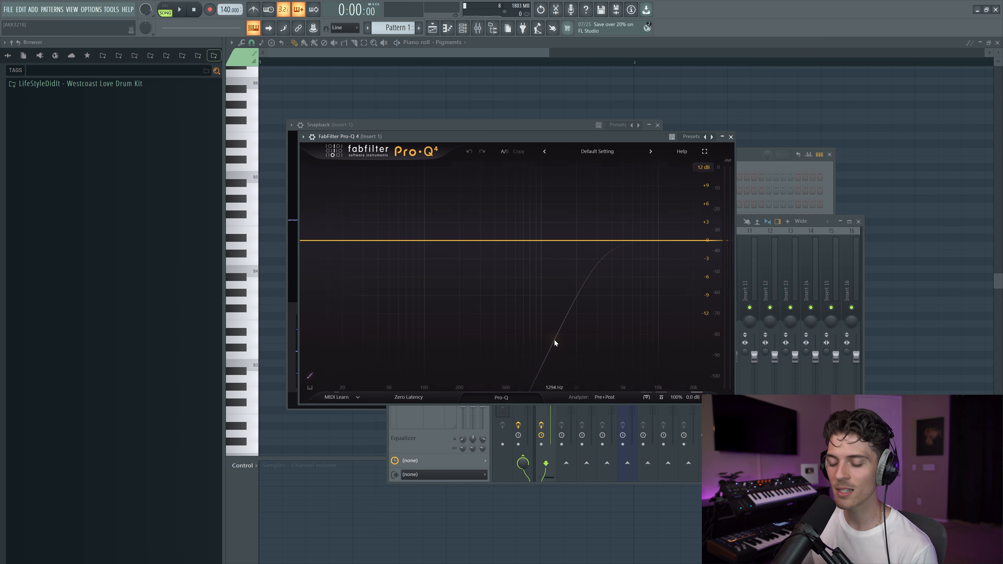
key(z)
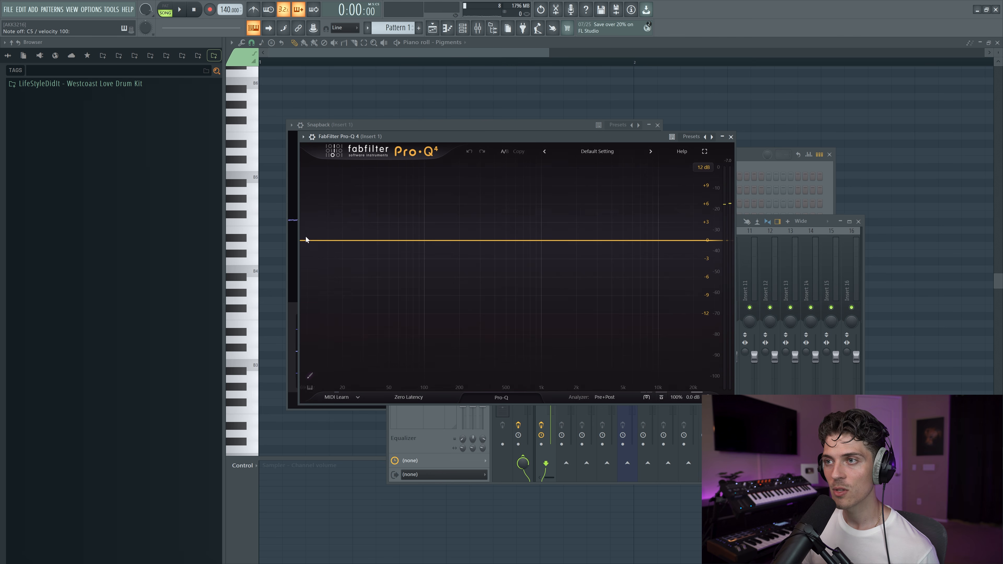
drag(316, 246, 406, 219)
Add a bell boost of about +3.43 dB at 426 Hz with a 48 dB/oct slope and a Q of 2.089.
drag(500, 240, 499, 219)
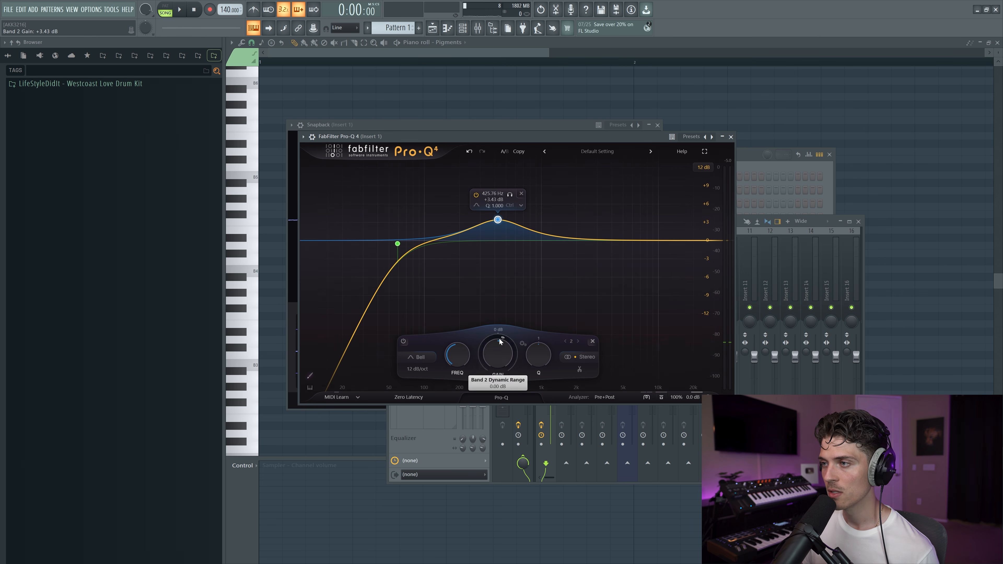
click(417, 369)
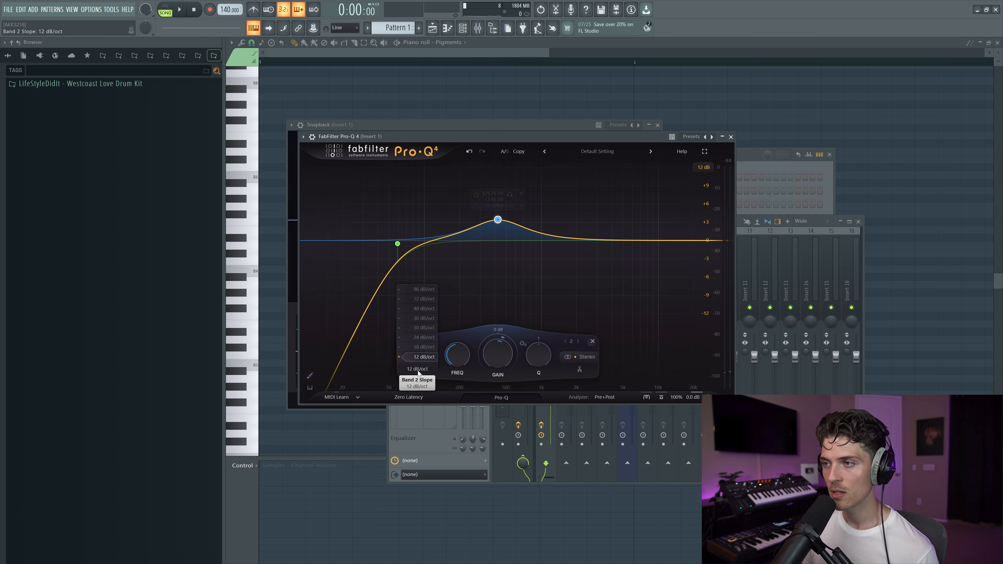
click(431, 309)
mouse_move(505, 220)
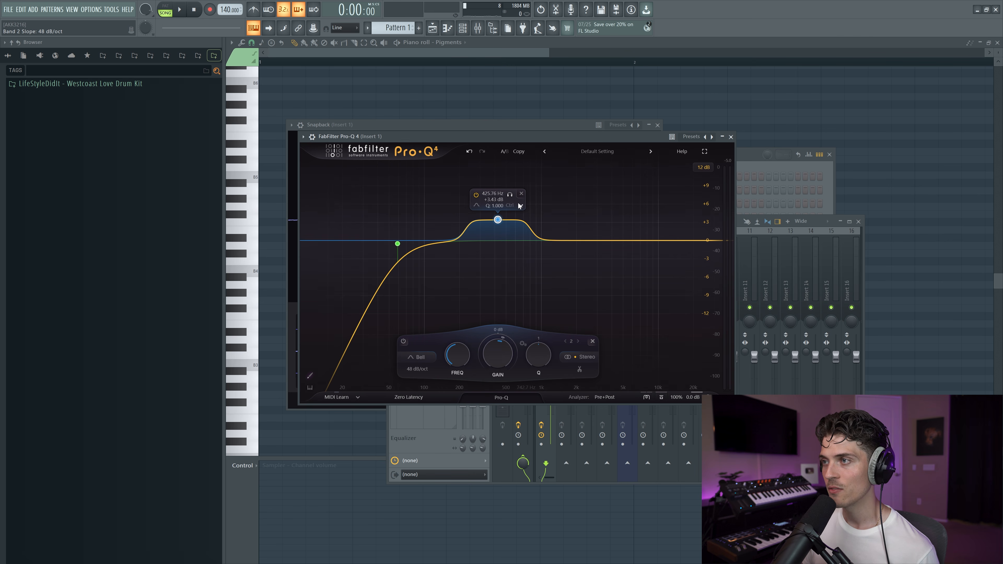
scroll(498, 220, up, 5)
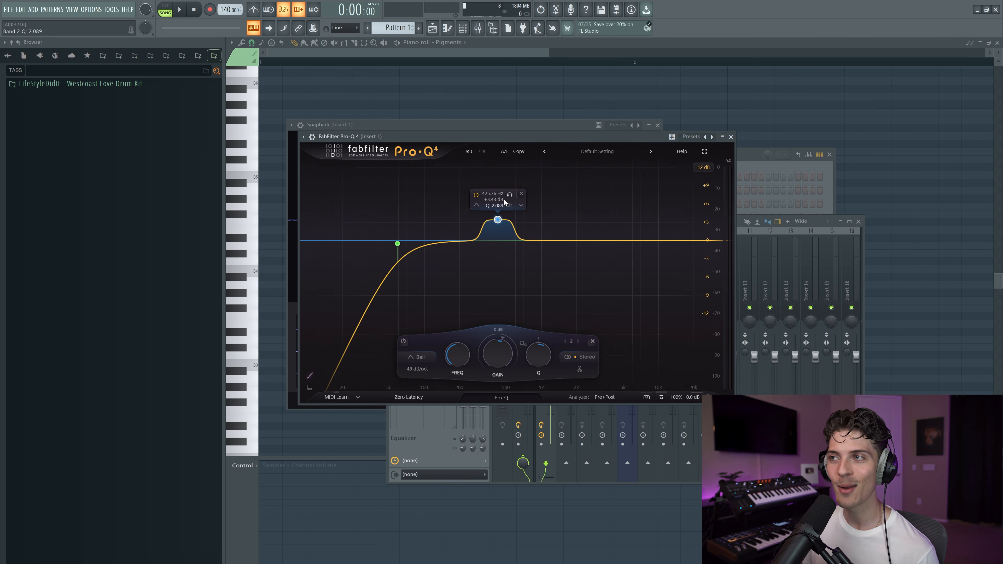
Solo and sweep the bell band, narrow it to a Q of 3.212 and set it to about 409 Hz at +4.37 dB.
click(510, 196)
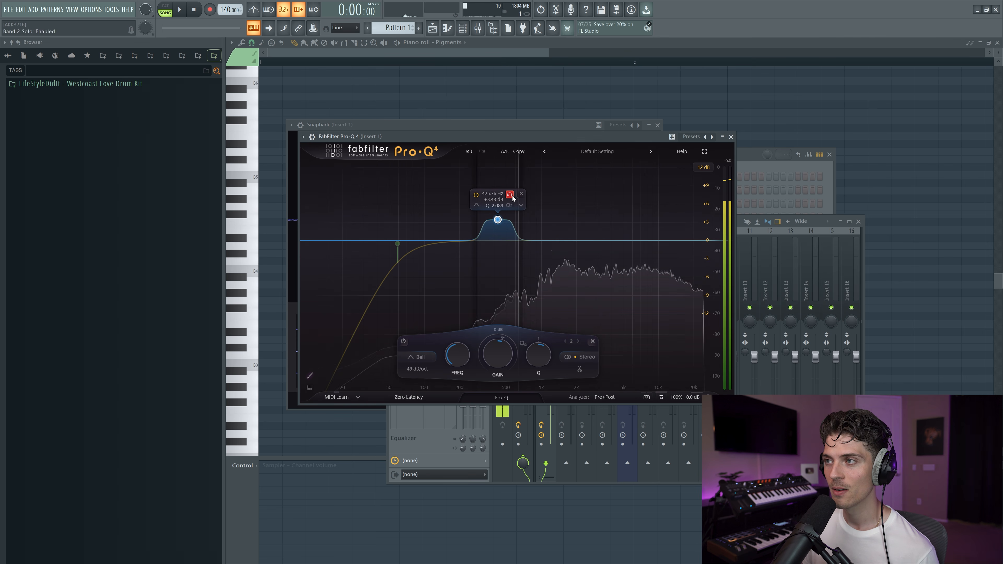
drag(513, 198, 535, 199)
scroll(516, 220, up, 6)
click(530, 196)
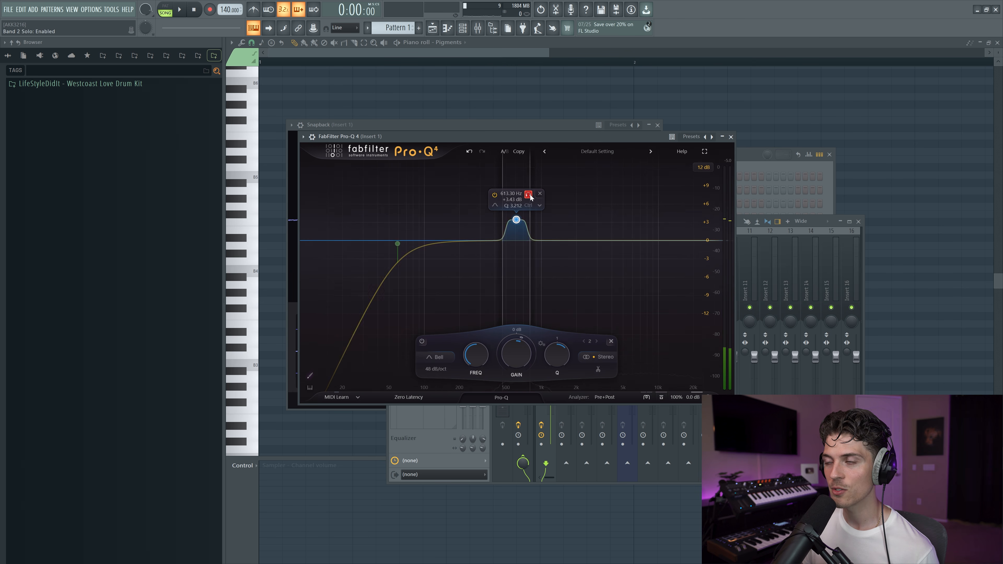
drag(530, 198, 498, 218)
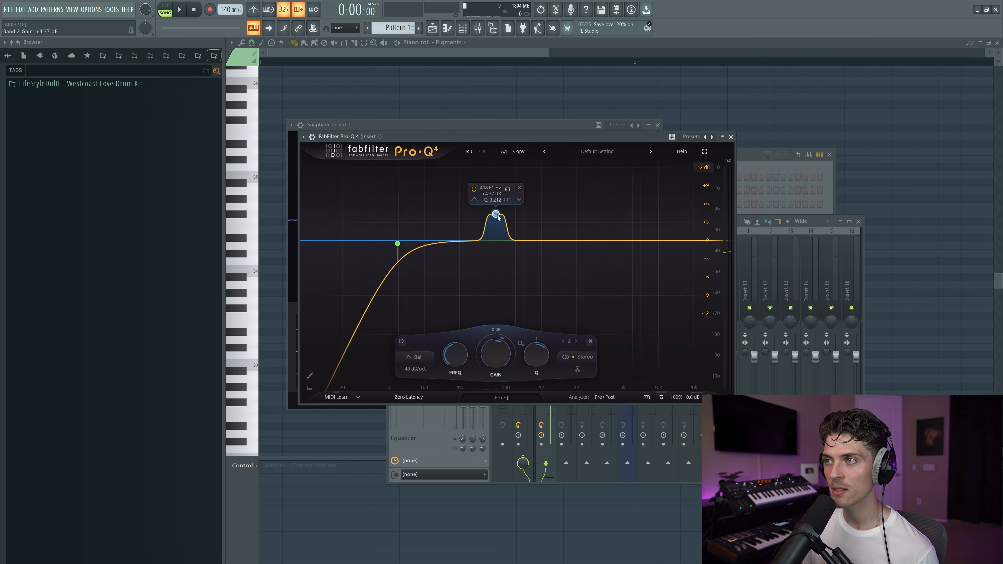
Audition the clap with the 409 Hz bell band enabled and bypassed, leaving the band enabled.
key(z)
key(z)
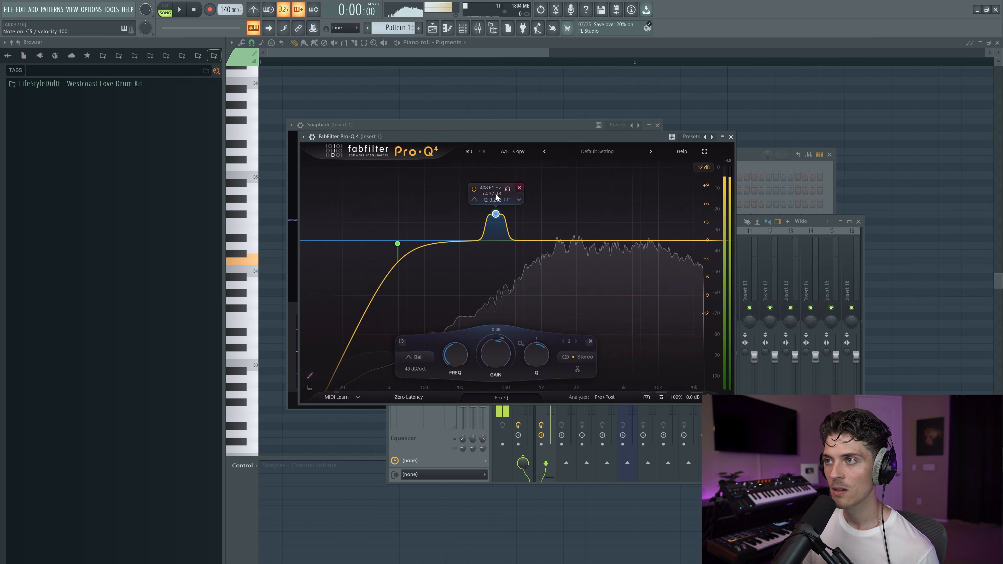
click(476, 191)
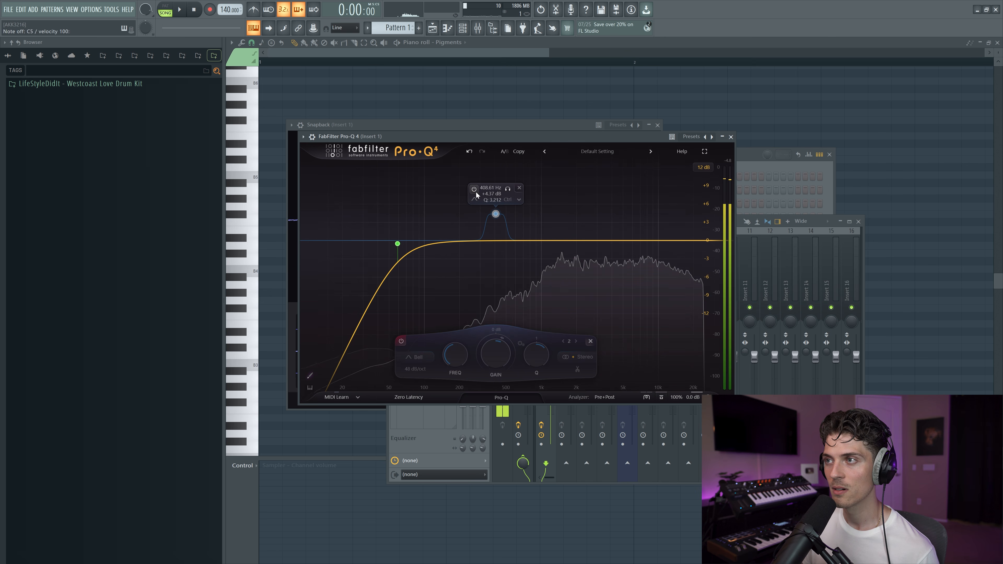
click(476, 193)
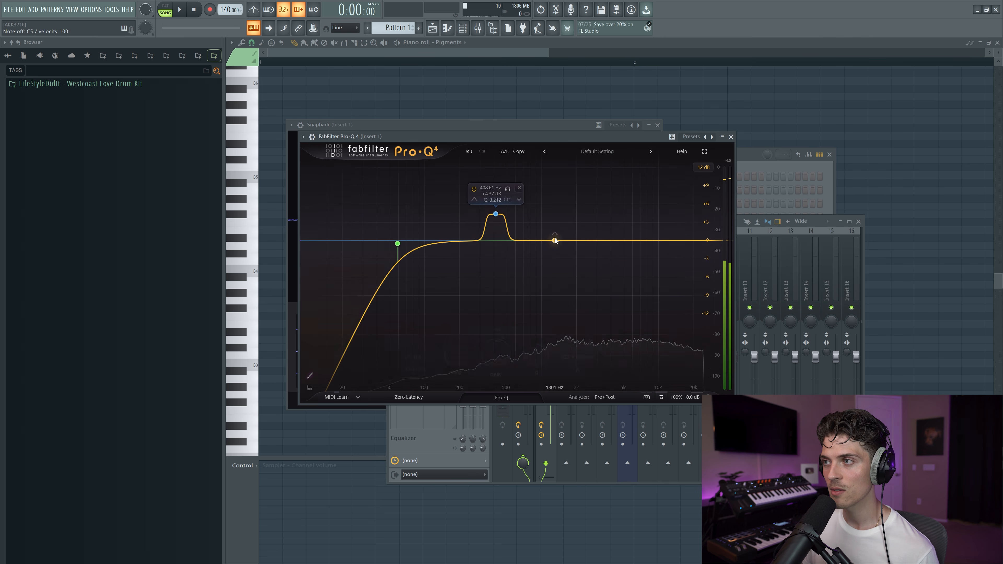
Add a second bell boost at about 1403 Hz with +4.50 dB gain, a 48 dB/oct slope and a Q of 2.636.
drag(555, 240, 551, 213)
click(466, 368)
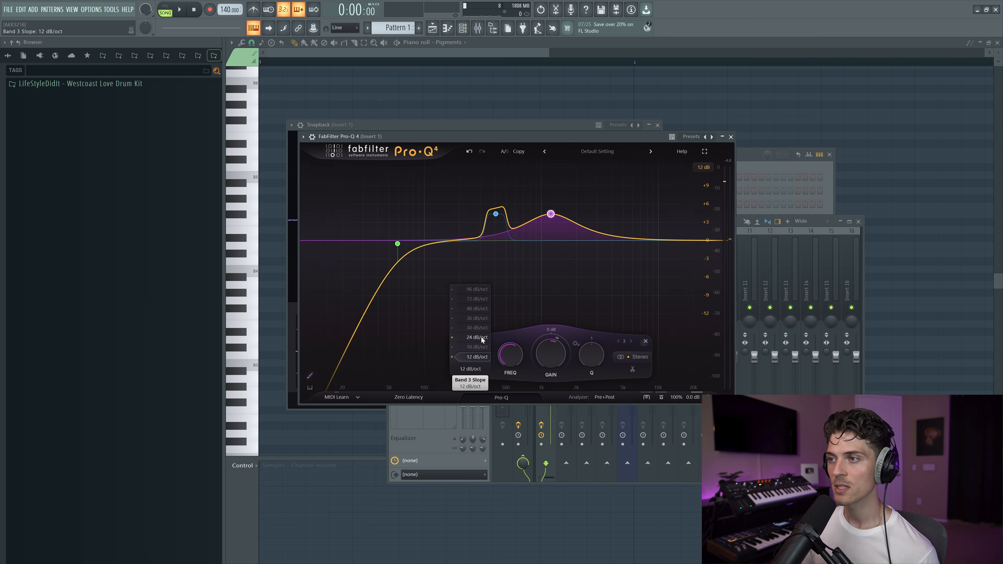
click(479, 310)
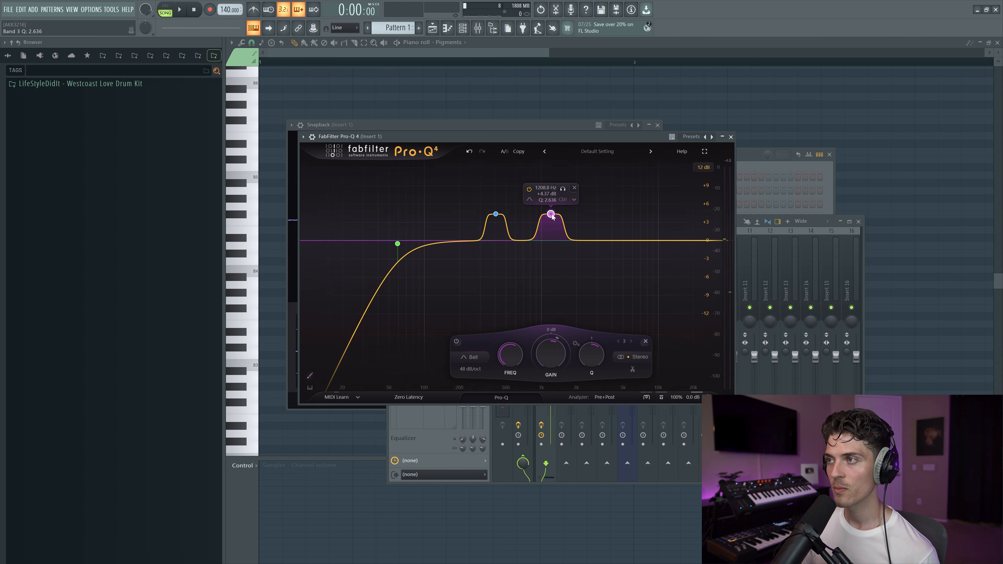
drag(562, 189, 560, 215)
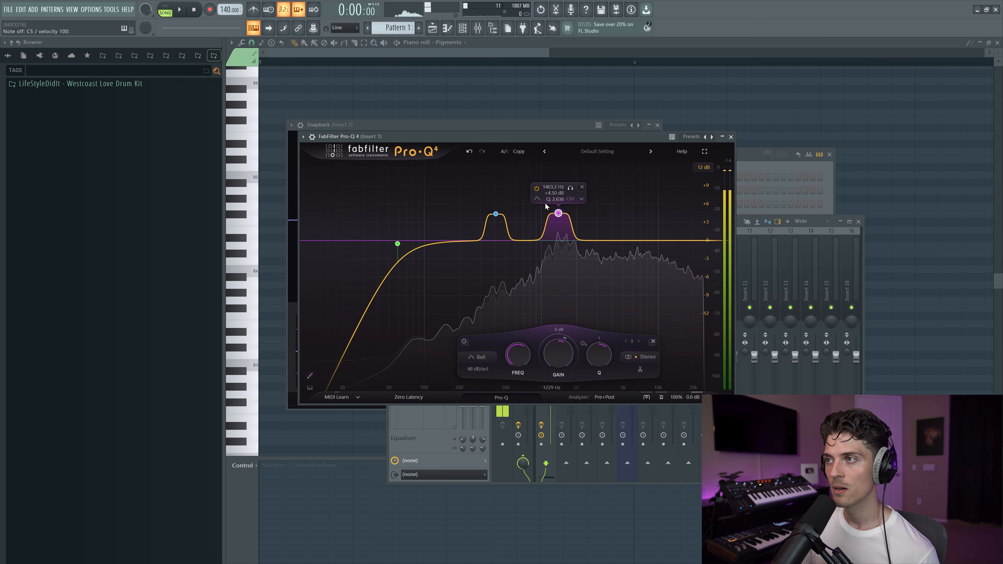
Compare the clap with both bell bands bypassed and enabled, leaving them switched on.
click(537, 189)
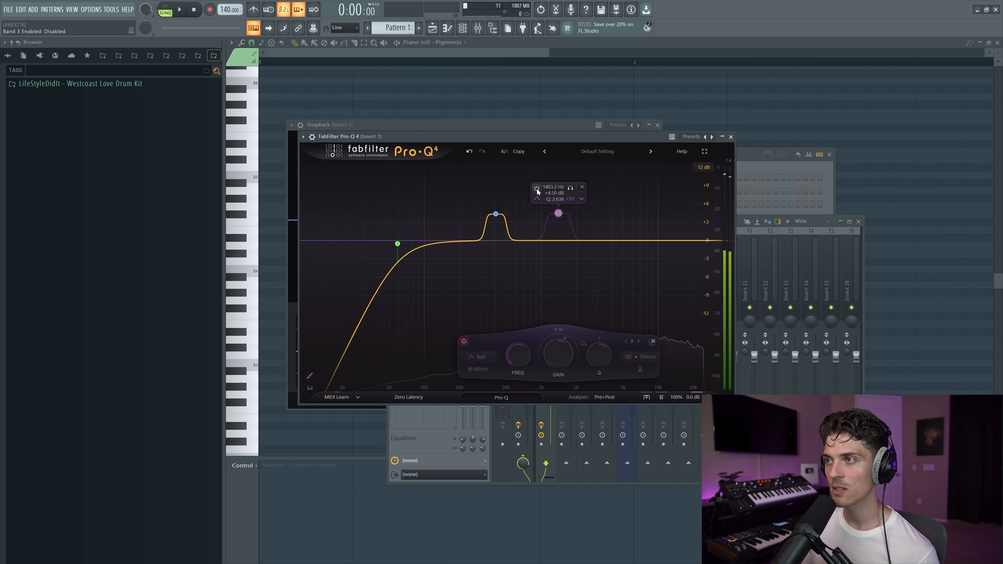
click(473, 190)
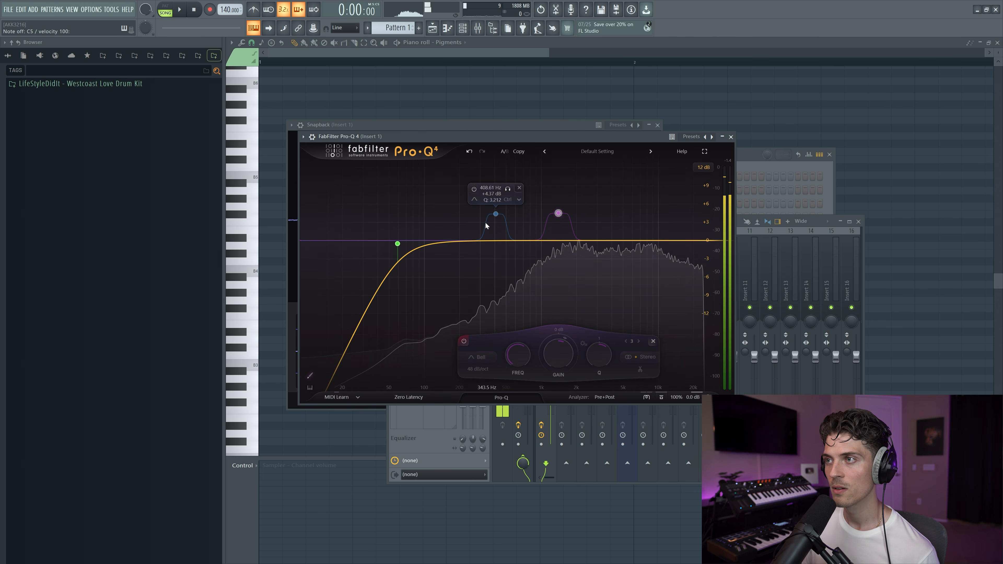
mouse_move(564, 201)
click(537, 189)
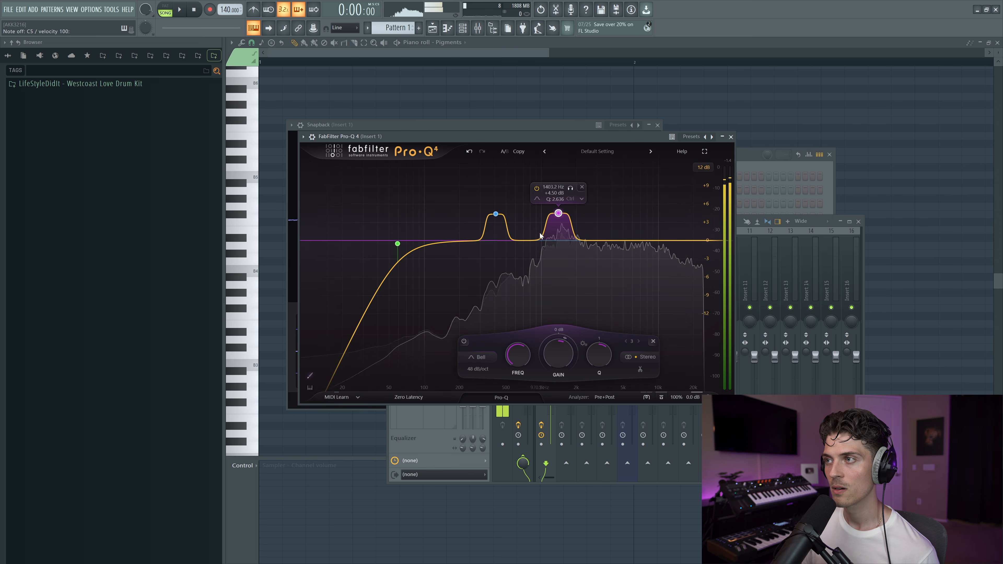
Try boosting the upper bell band to about +8.31 dB at 1500 Hz, auditioning the clap during the adjustment.
drag(558, 213, 559, 194)
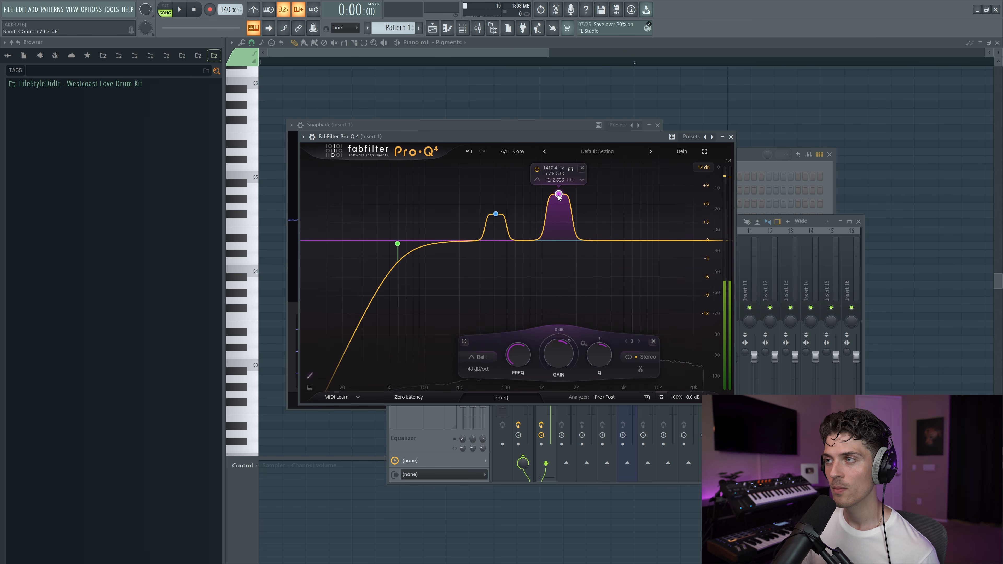
key(z)
key(z)
key(z)
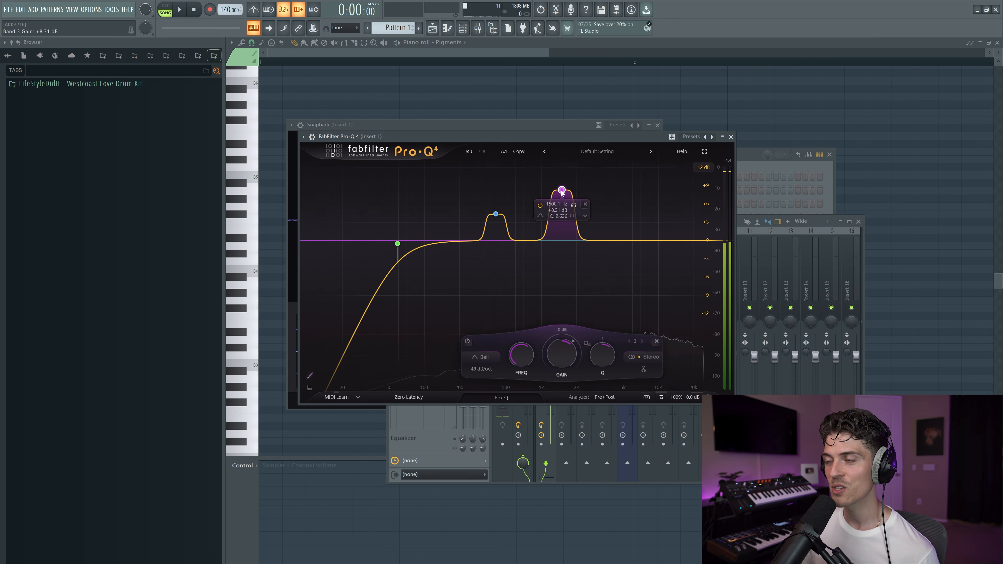
key(z)
drag(559, 193, 562, 191)
click(574, 205)
key(z)
key(z)
Move the upper bell band to about 2380 Hz, audition the clap and reduce the band's gain to +1.76 dB.
drag(562, 190, 605, 205)
key(z)
key(z)
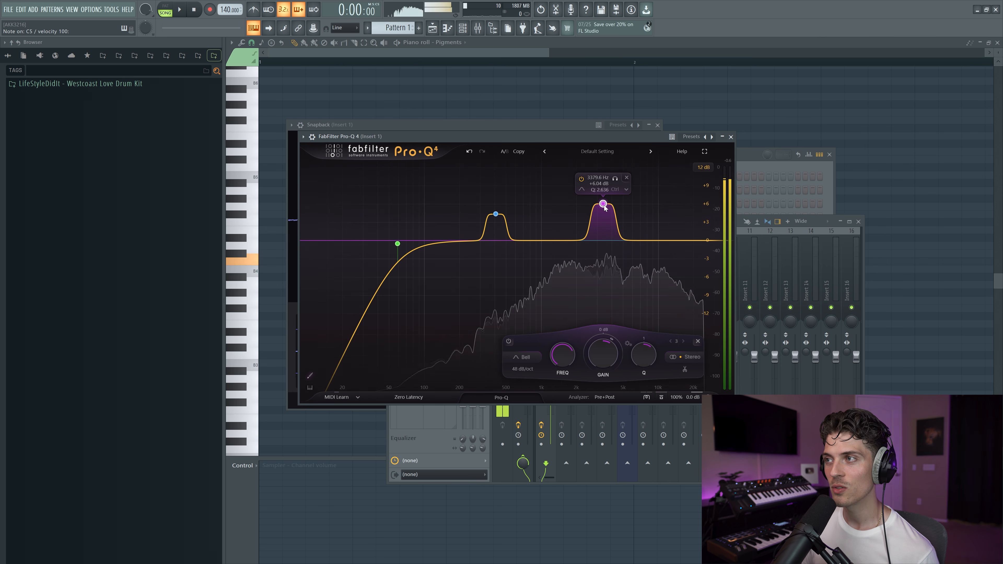
drag(602, 356, 588, 391)
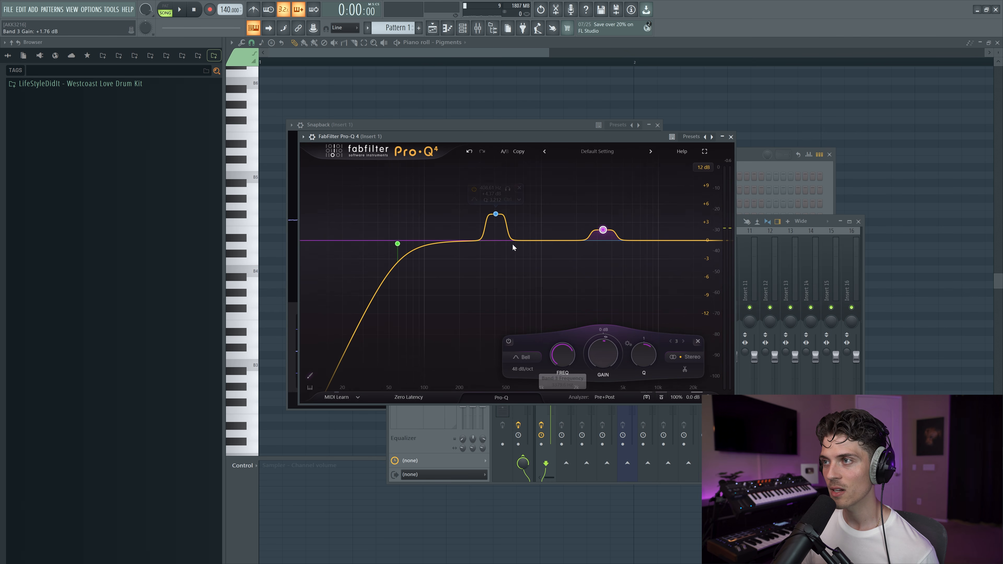
Lower the gain of the blue bell band and add a high bell boost at about 11152 Hz with +0.94 dB, auditioning it.
click(496, 214)
drag(507, 363, 492, 366)
mouse_move(660, 240)
mouse_down()
mouse_move(689, 238)
mouse_move(651, 237)
mouse_move(664, 234)
mouse_up()
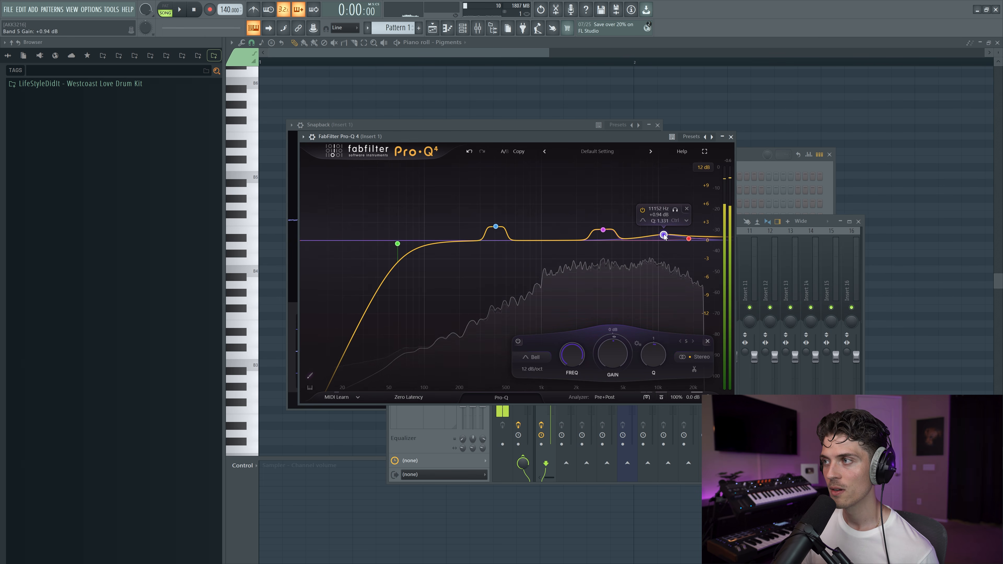
click(677, 211)
click(676, 210)
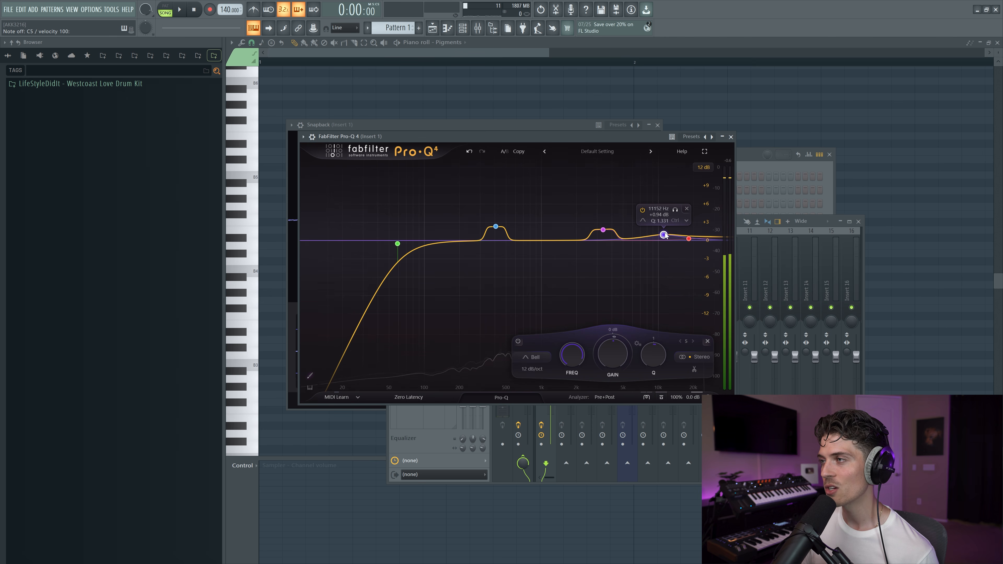
Set the high bell band's slope to 72 dB/oct and raise its boost near 10 kHz.
click(533, 369)
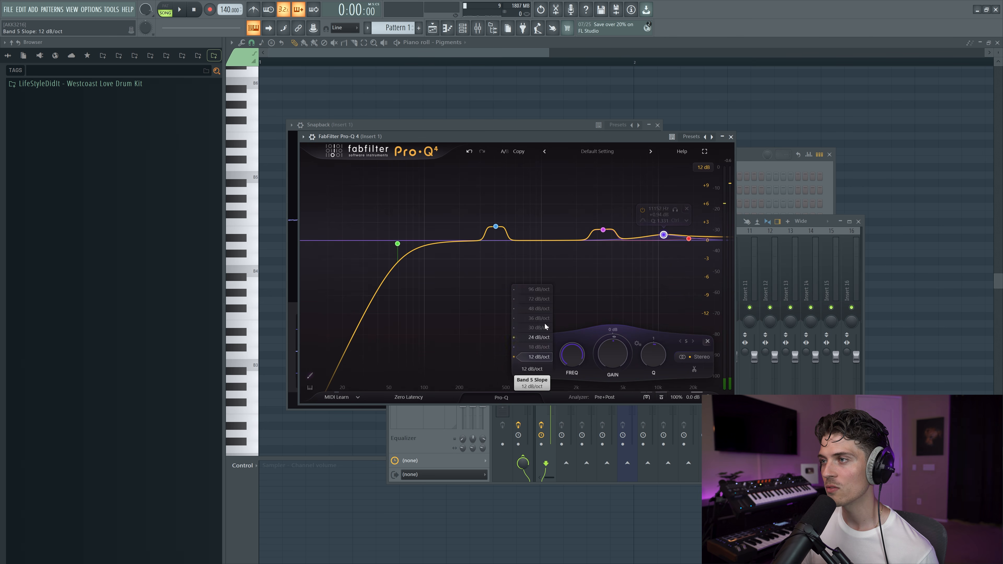
click(542, 290)
mouse_move(664, 235)
mouse_down()
mouse_move(661, 197)
mouse_move(646, 192)
mouse_move(662, 237)
mouse_move(643, 213)
mouse_move(659, 233)
mouse_move(644, 223)
mouse_move(663, 218)
mouse_move(665, 172)
mouse_move(660, 241)
mouse_up()
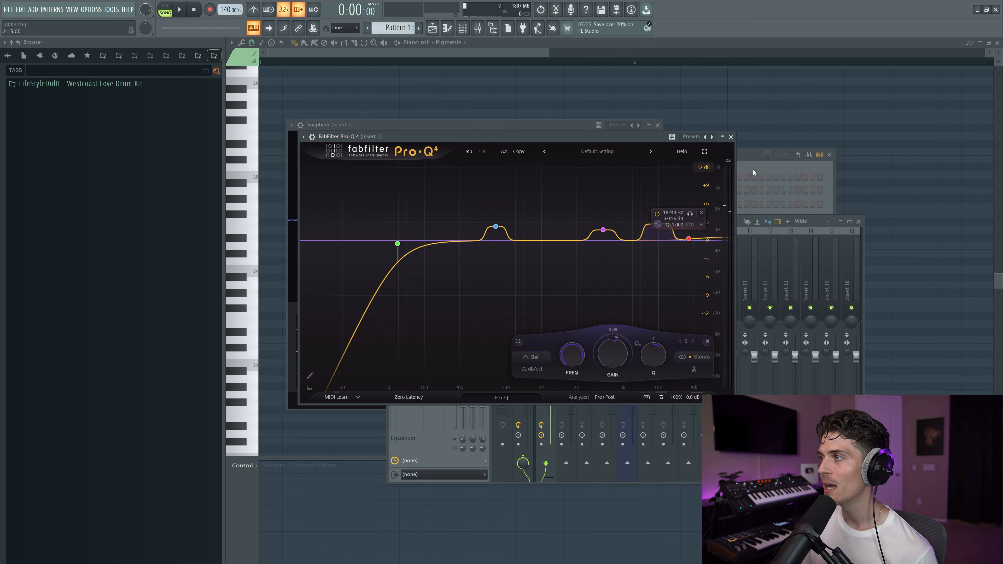
Open Edison on the Master mixer track and start a new recording.
click(748, 158)
click(767, 276)
click(509, 275)
click(415, 248)
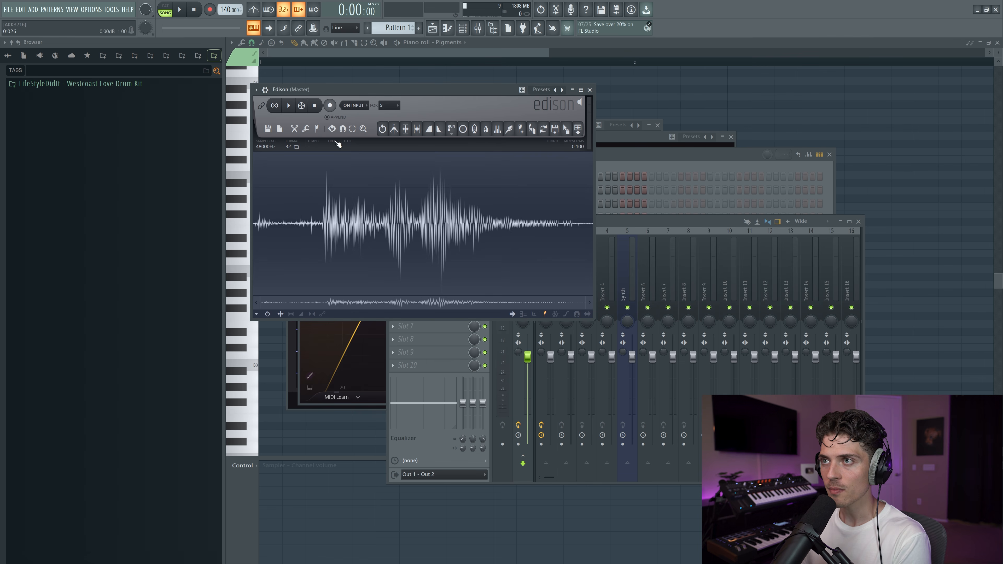
click(329, 106)
Record clap hits while varying the high bell band's frequency and gain, trying +1.07 dB at about 10485 Hz, and stop recording.
click(639, 144)
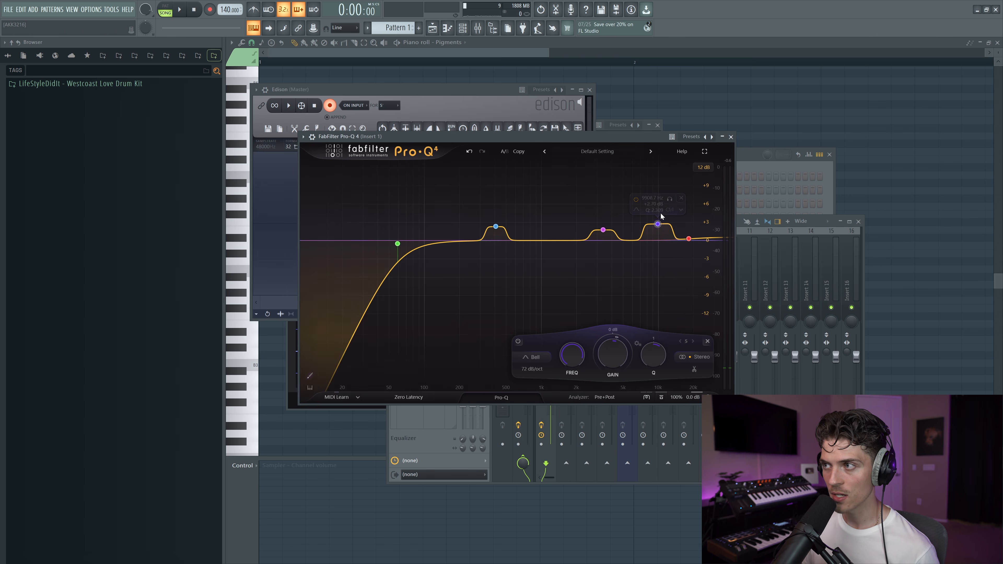
drag(658, 224, 661, 233)
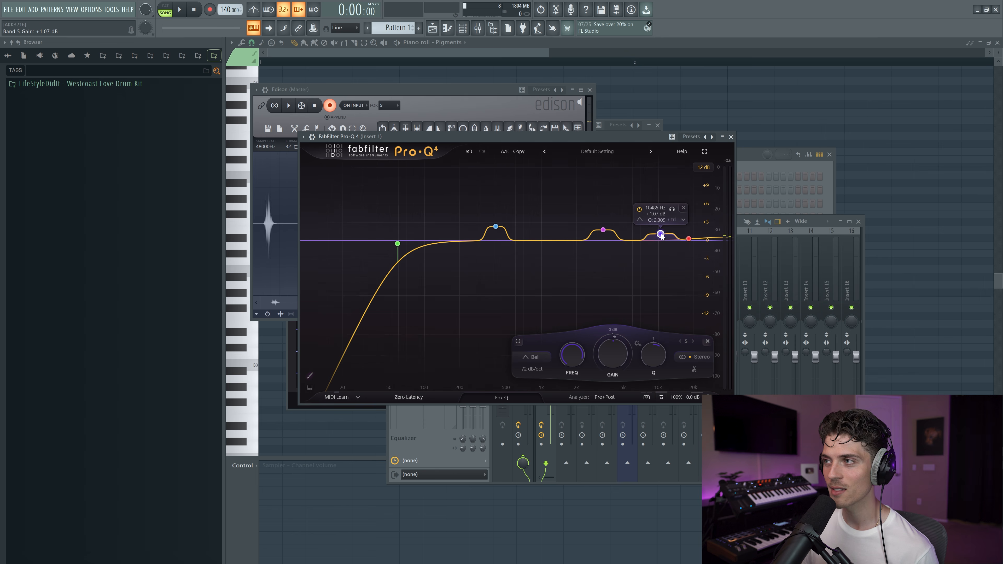
mouse_move(662, 234)
mouse_down()
mouse_move(674, 222)
mouse_move(650, 229)
mouse_move(673, 248)
mouse_move(672, 217)
mouse_move(676, 225)
mouse_up()
click(330, 106)
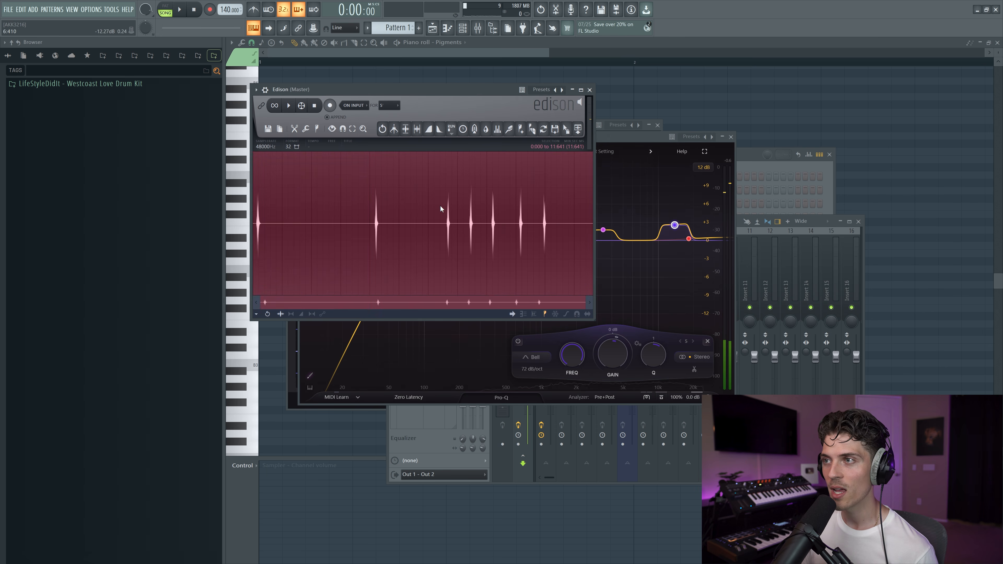
Delete the long silent stretches between the recorded claps in Edison.
mouse_move(403, 237)
mouse_down()
mouse_move(434, 238)
mouse_move(409, 228)
mouse_up()
key(Delete)
key(Delete)
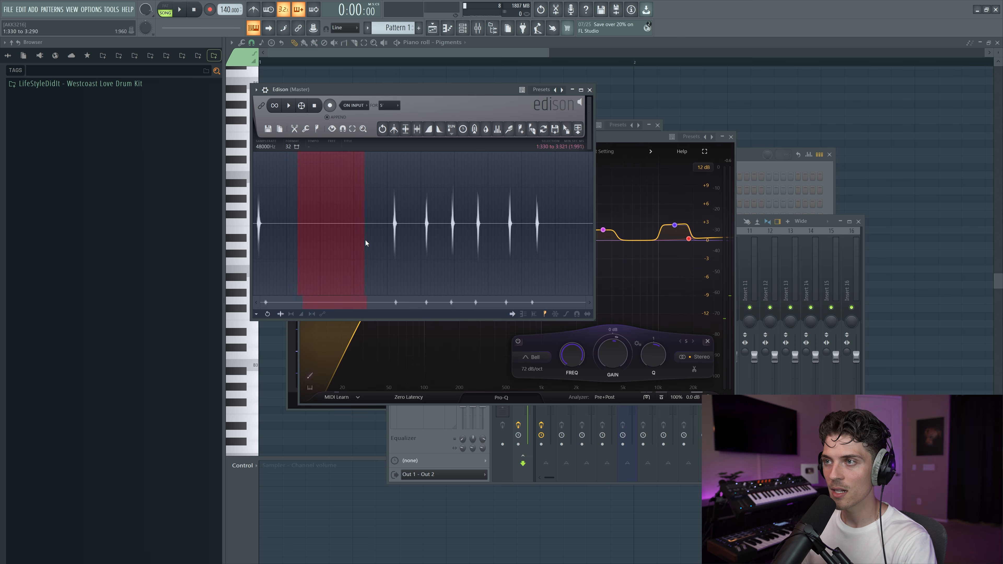
key(Delete)
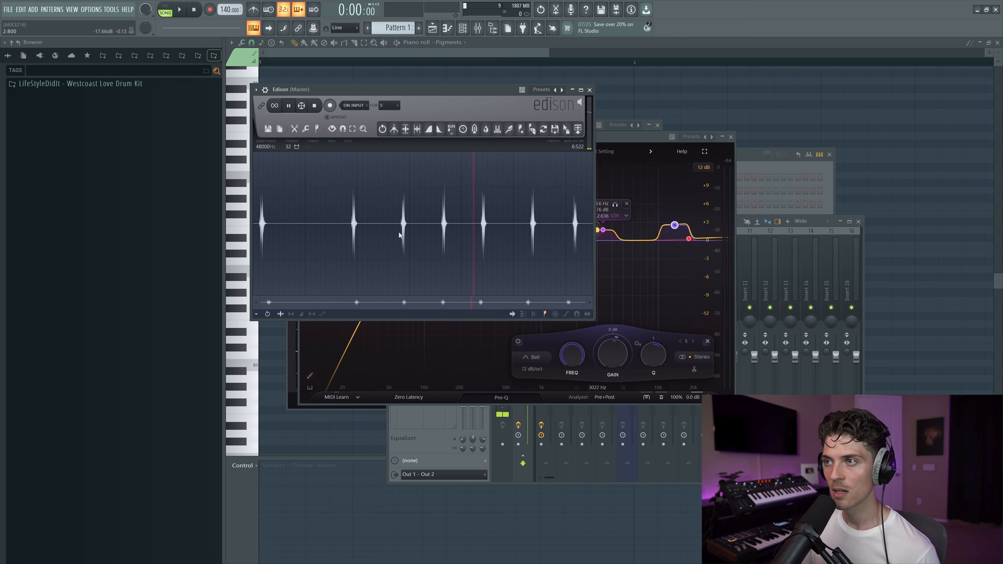
Select one recorded clap, normalize it and place it in the channel rack as a new channel.
drag(400, 229, 417, 232)
click(406, 129)
scroll(408, 230, up, 4)
drag(566, 129, 510, 238)
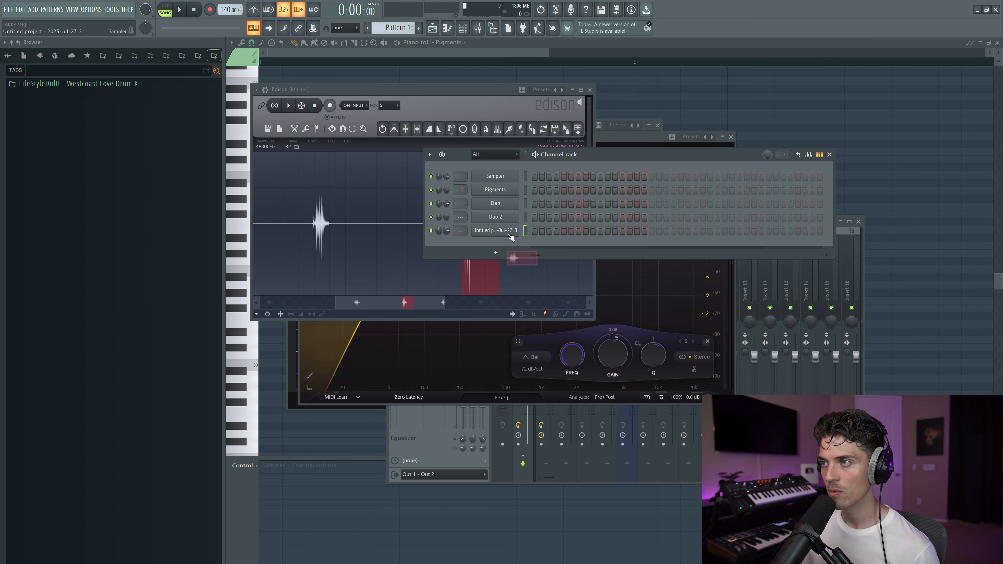
Rename the new clap channel as Clap 3.
middle_click(499, 231)
text(Clap)
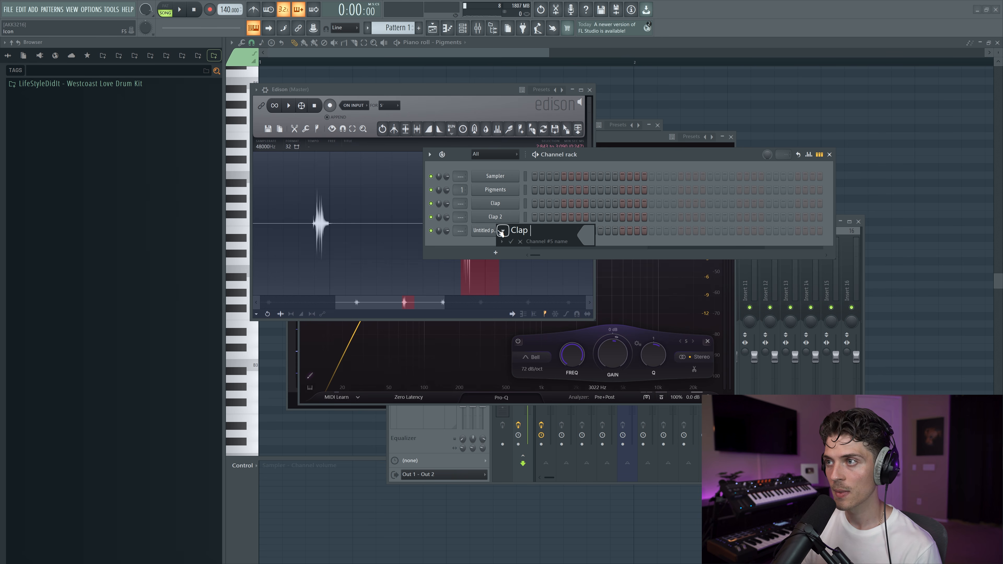
text( 3)
key(Return)
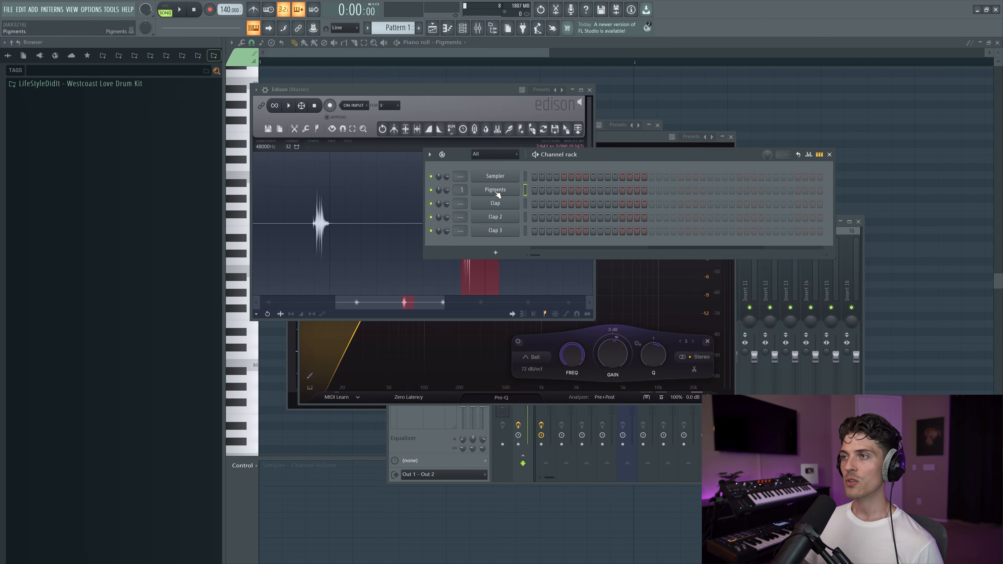
In Pigments, switch off Noise 2 and change the Noise 1 sample to Bubble Trouble.
click(496, 191)
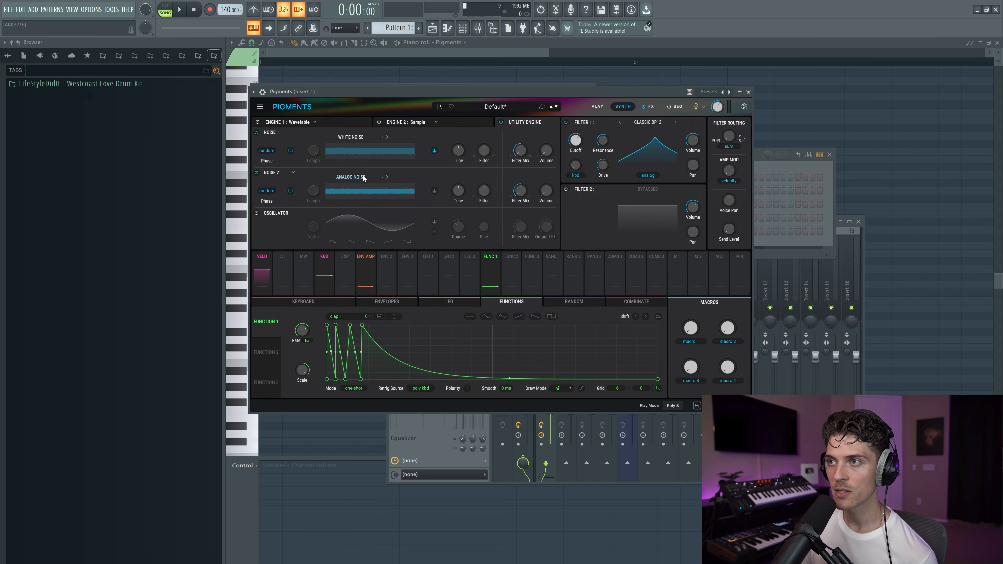
click(257, 174)
click(387, 138)
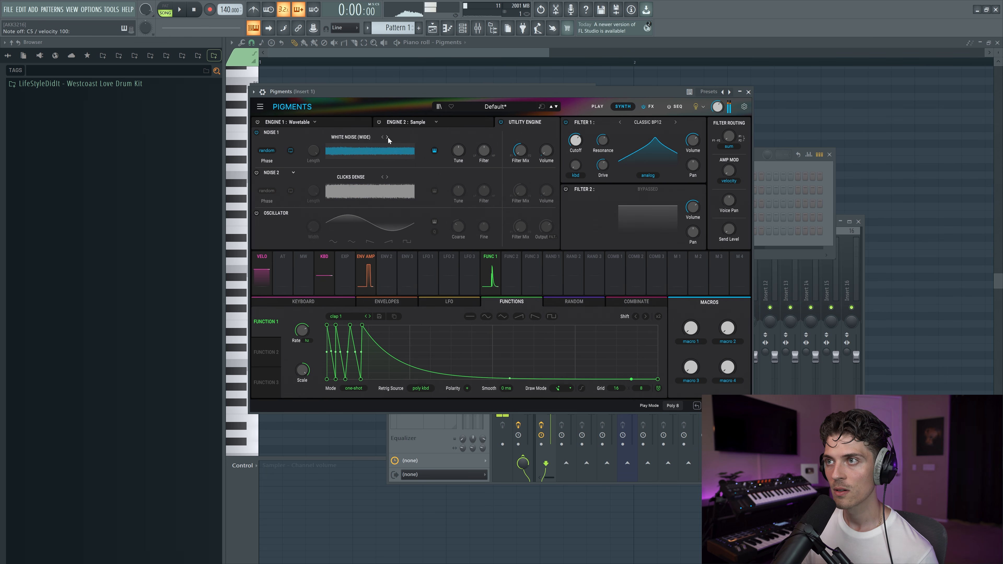
click(388, 137)
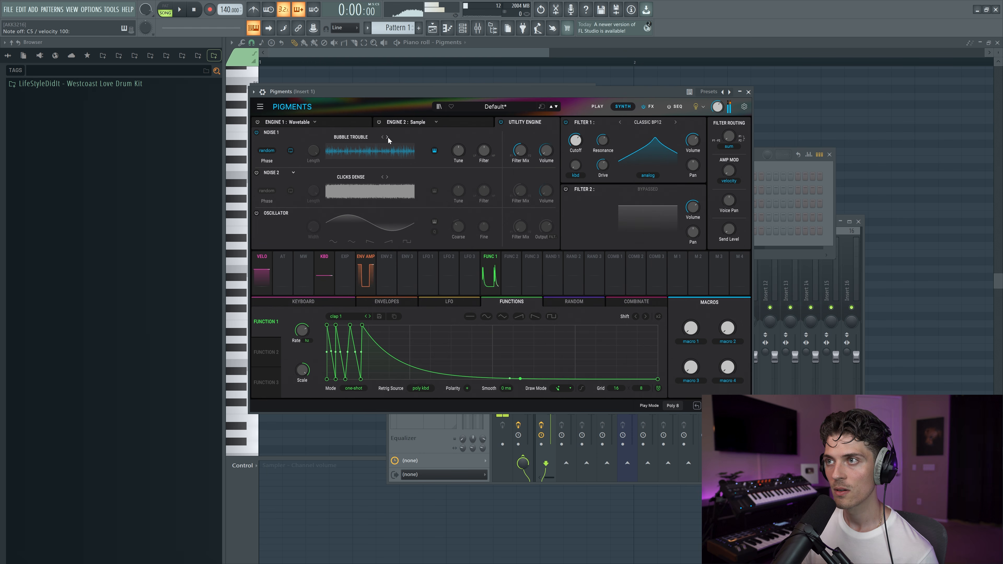
Reopen Edison from the Master mixer track and clear its previous recording.
click(763, 167)
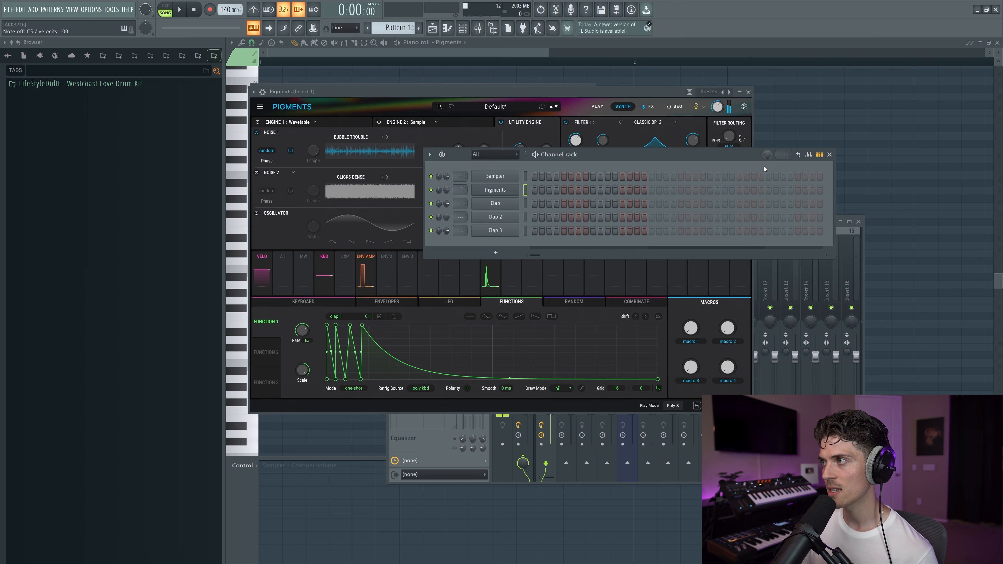
click(809, 285)
click(531, 274)
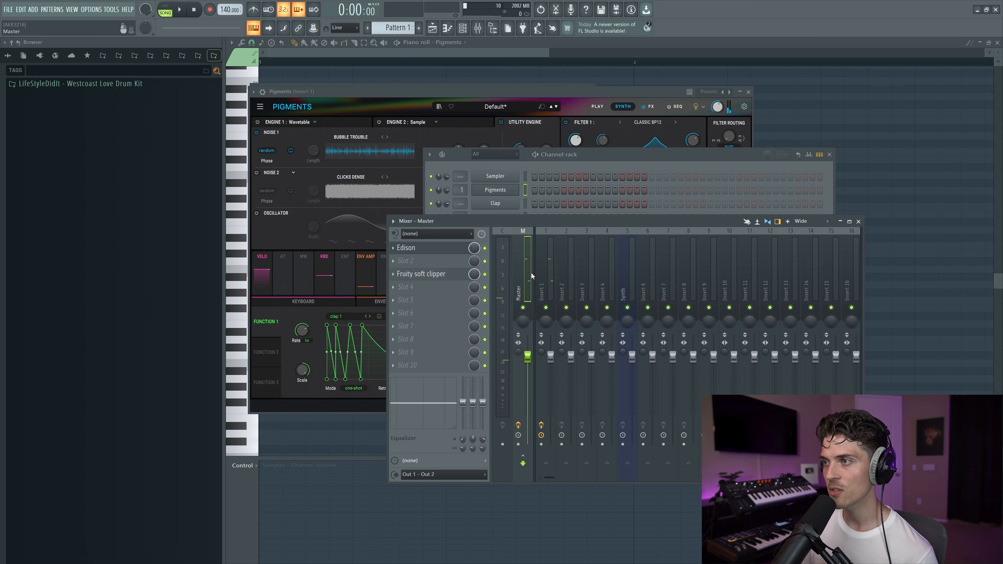
click(544, 274)
click(528, 274)
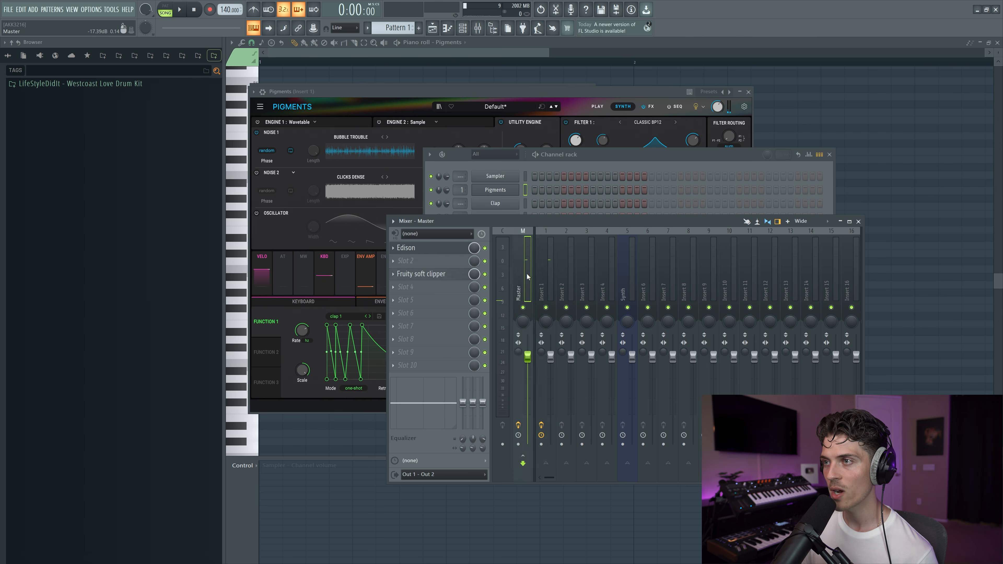
click(421, 248)
scroll(406, 244, down, 4)
click(408, 241)
key(Delete)
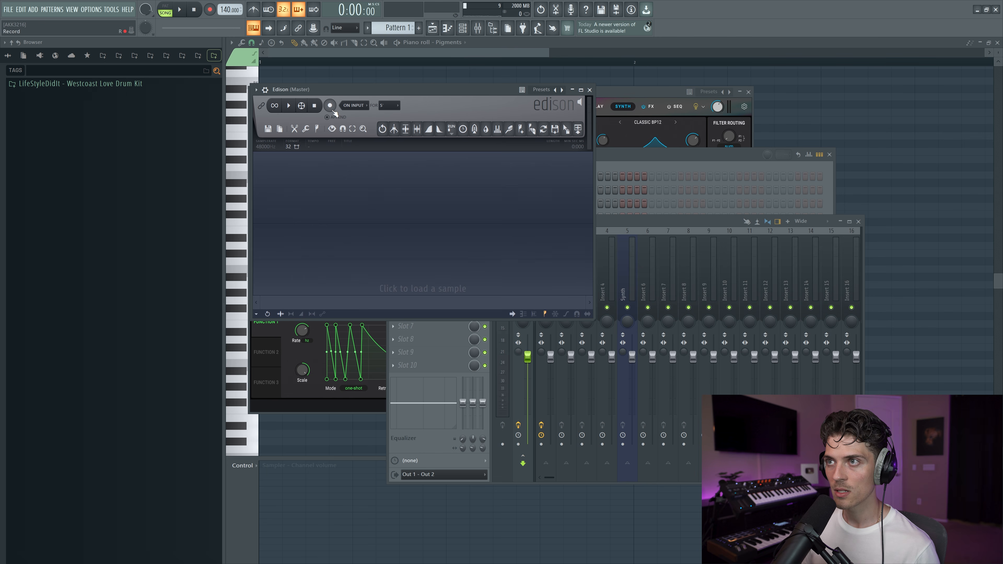
Record several hits of the Bubble Trouble clap in Edison, stop recording and play back the take.
key(z)
key(z)
key(z)
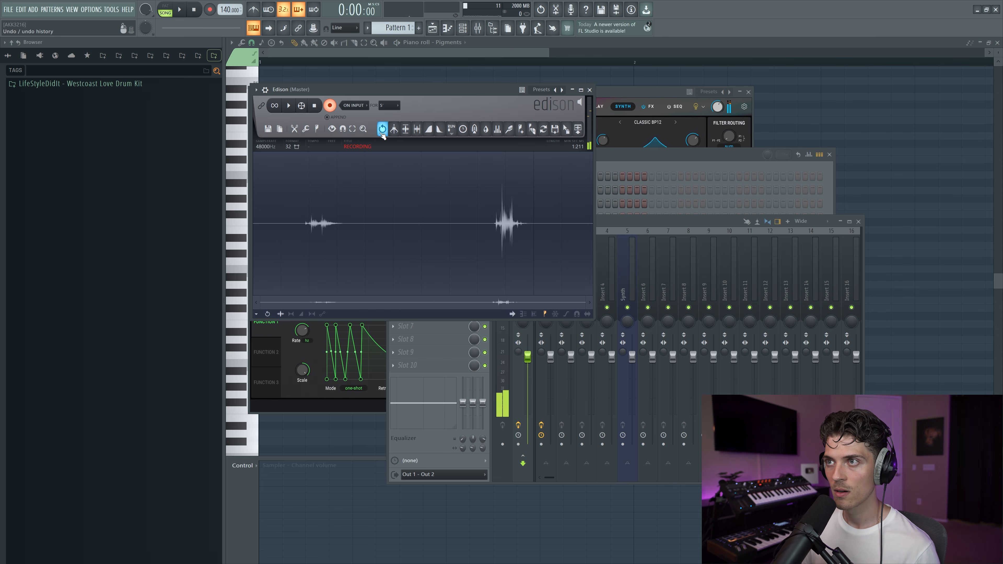
key(z)
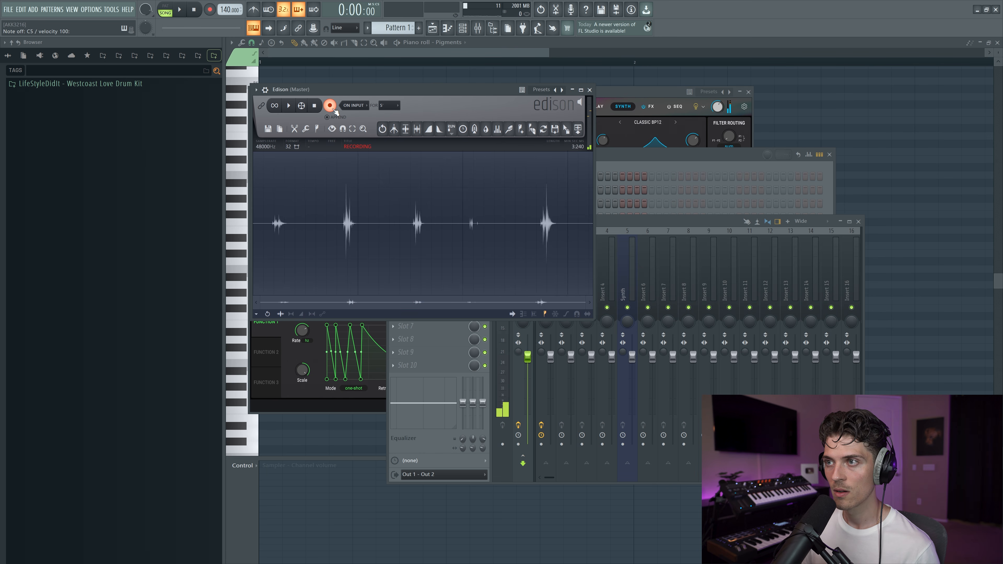
click(335, 110)
click(323, 215)
key(space)
key(space)
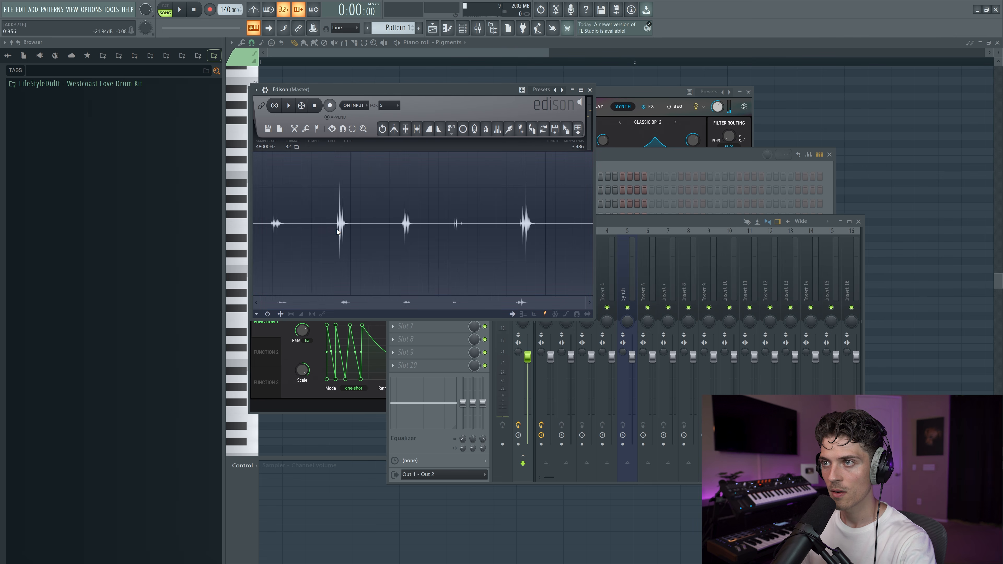
Trim the Edison recording to the second clap hit, deleting the audio before it and the excess tail.
drag(336, 229, 253, 231)
key(Delete)
key(Delete)
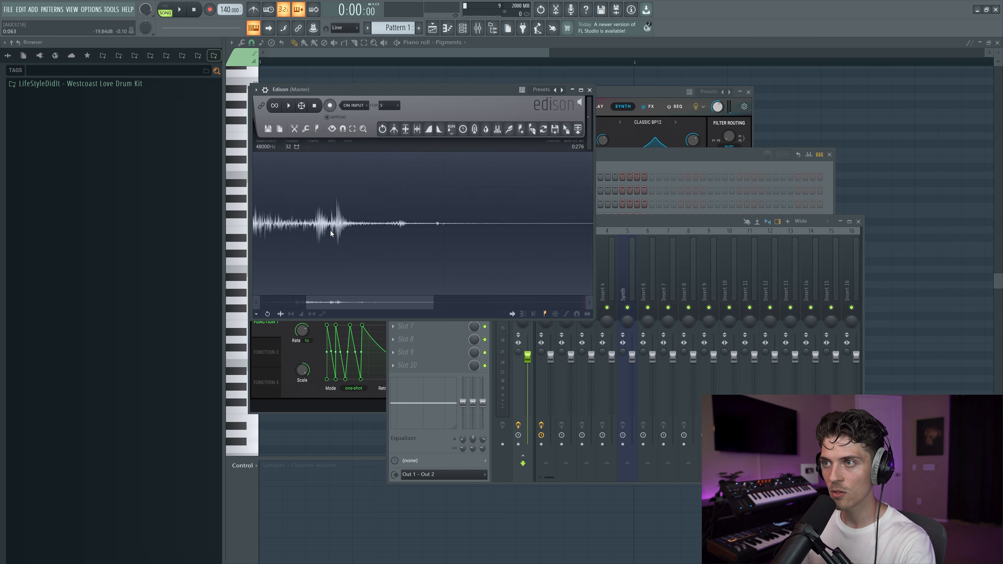
drag(263, 229, 253, 229)
key(Delete)
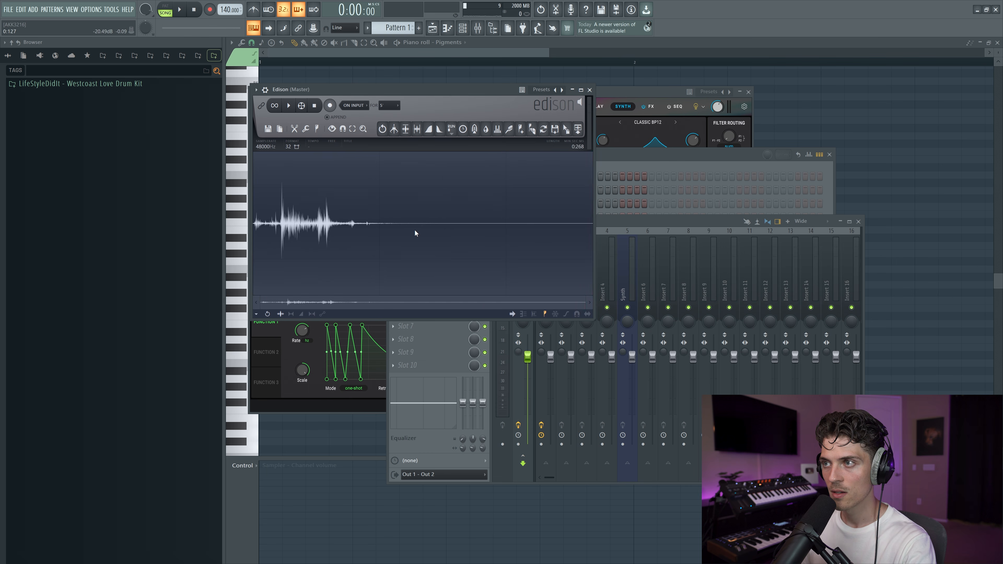
drag(451, 233, 456, 240)
key(Delete)
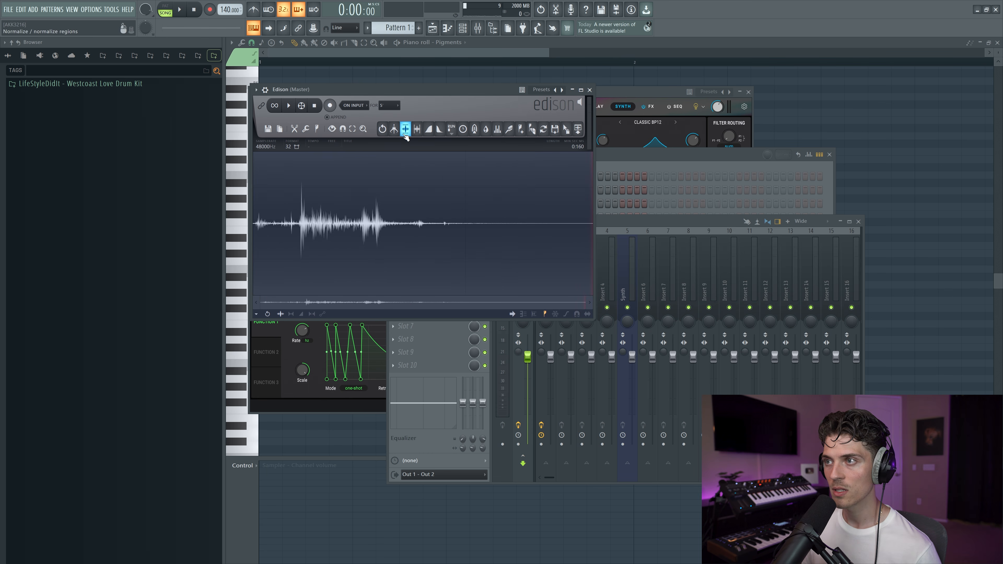
Normalize the trimmed clap, add it to the channel rack and route it to mixer track 2.
drag(405, 129, 489, 179)
scroll(462, 175, up, 2)
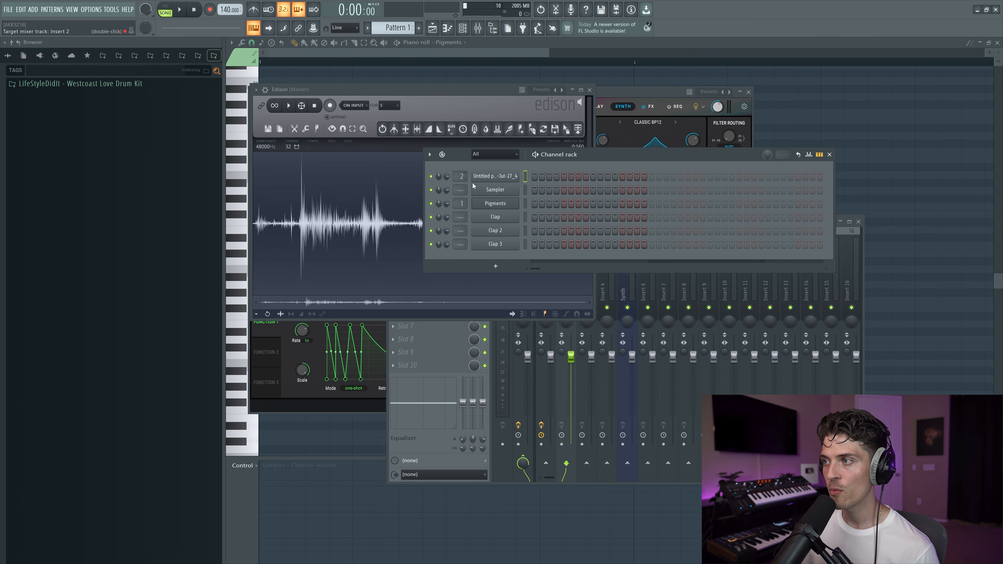
Load iZotope Neoverb into the first effect slot of mixer Insert 2.
click(627, 295)
click(570, 288)
click(425, 251)
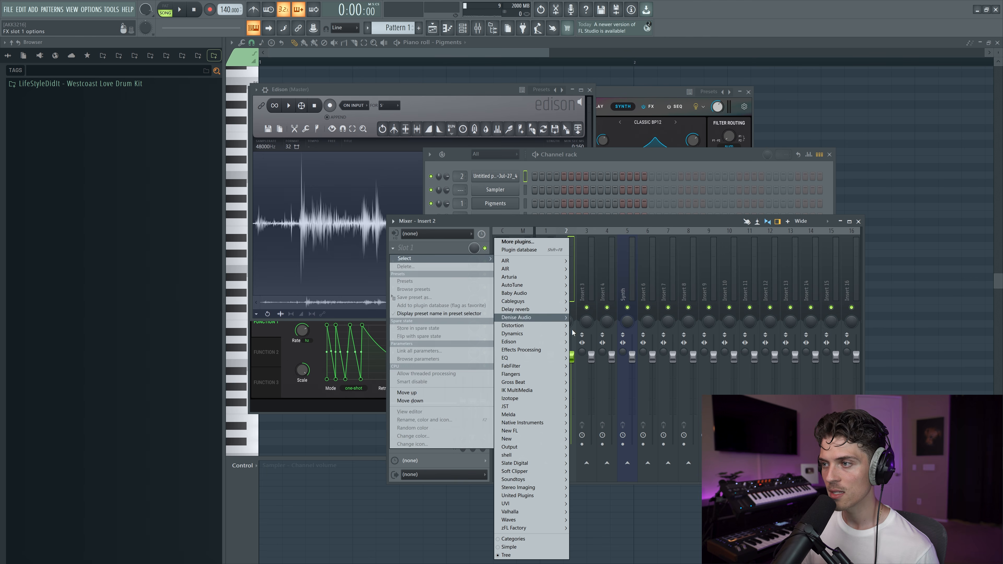
mouse_move(517, 448)
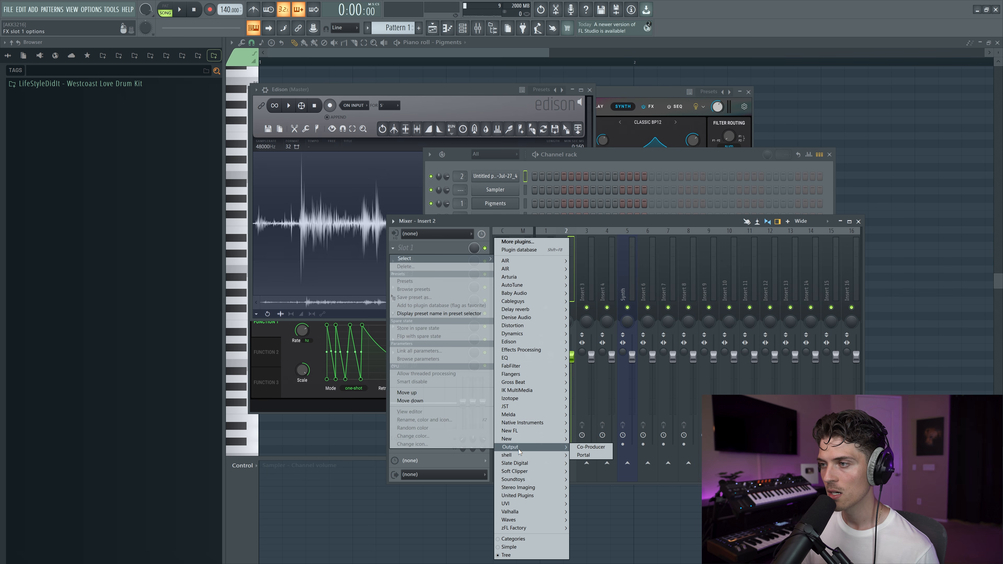
mouse_move(520, 400)
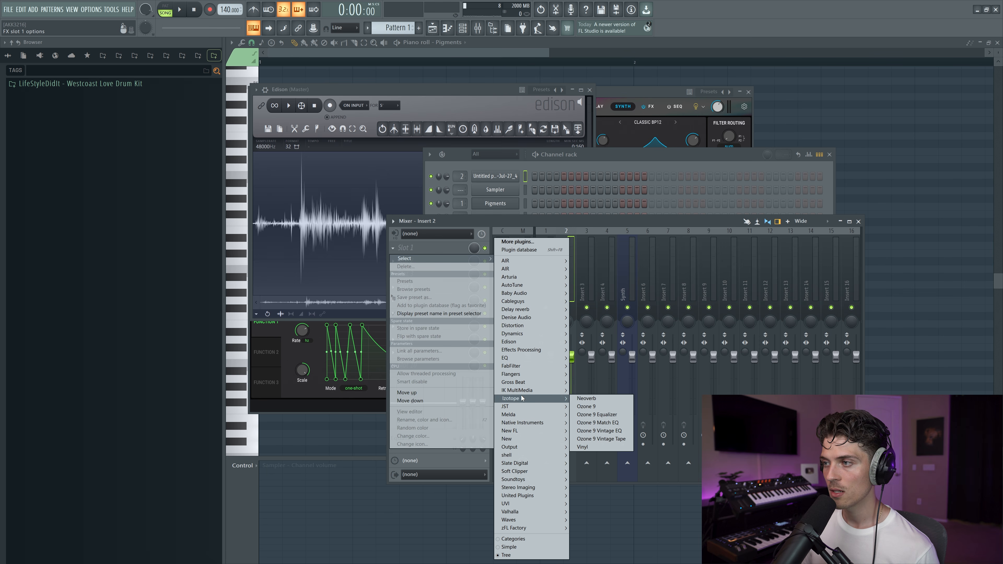
click(588, 398)
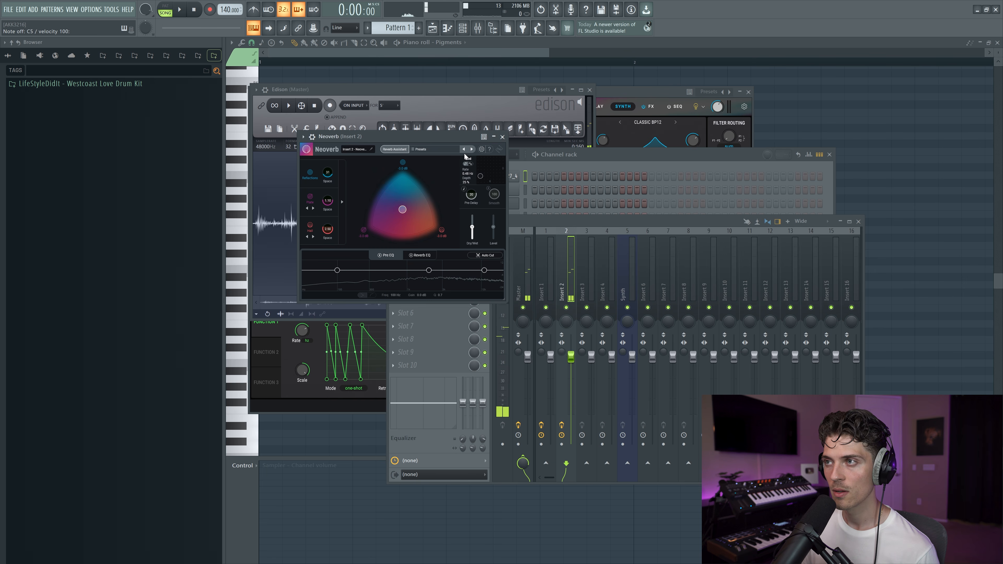
Cycle through Neoverb's presets to General Bus Enhancement and lower the effect's mix level to 23%.
click(472, 150)
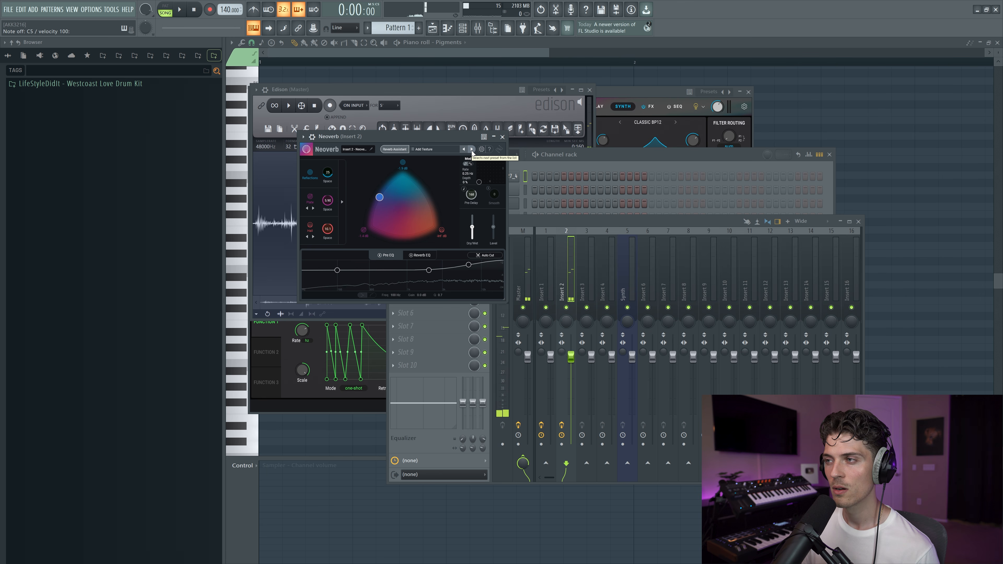
click(472, 149)
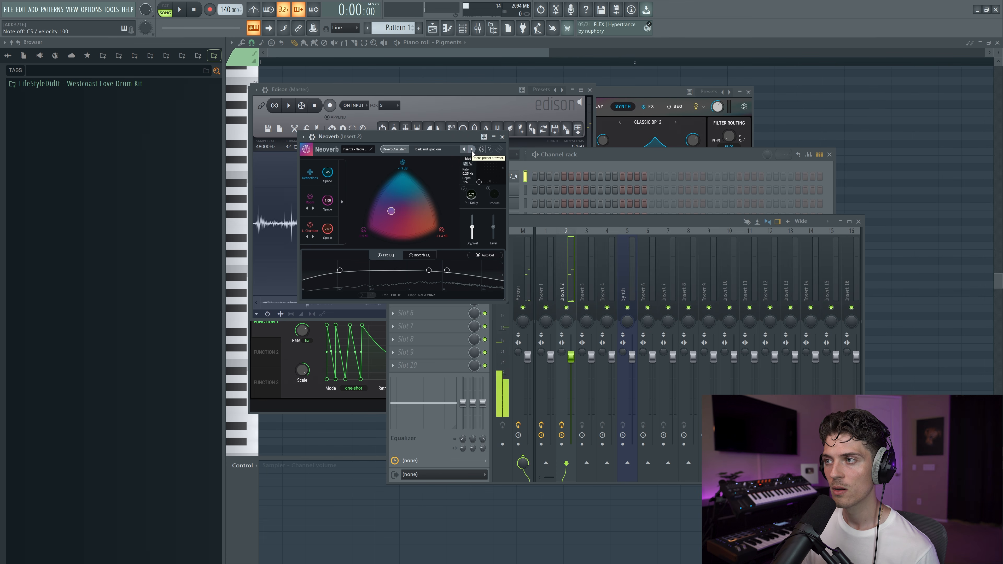
click(472, 149)
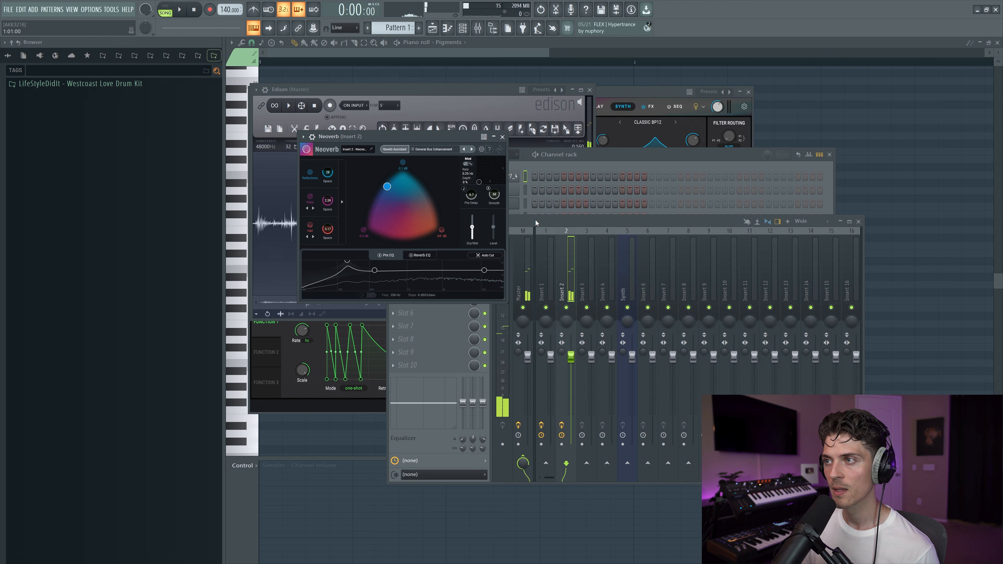
click(536, 222)
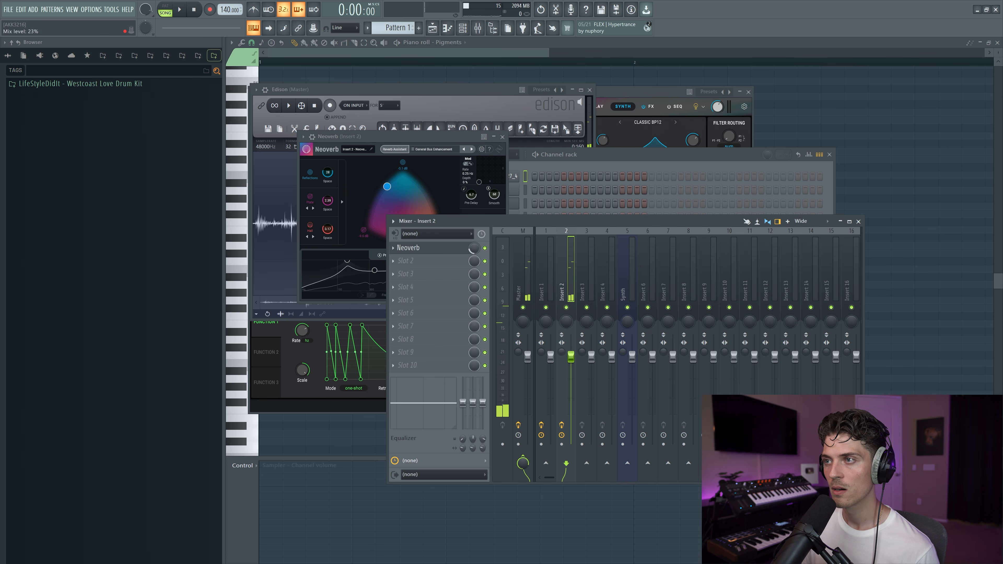
Show Neoverb's detailed reverb controls and shorten the second reverb's time to 0.76.
click(418, 138)
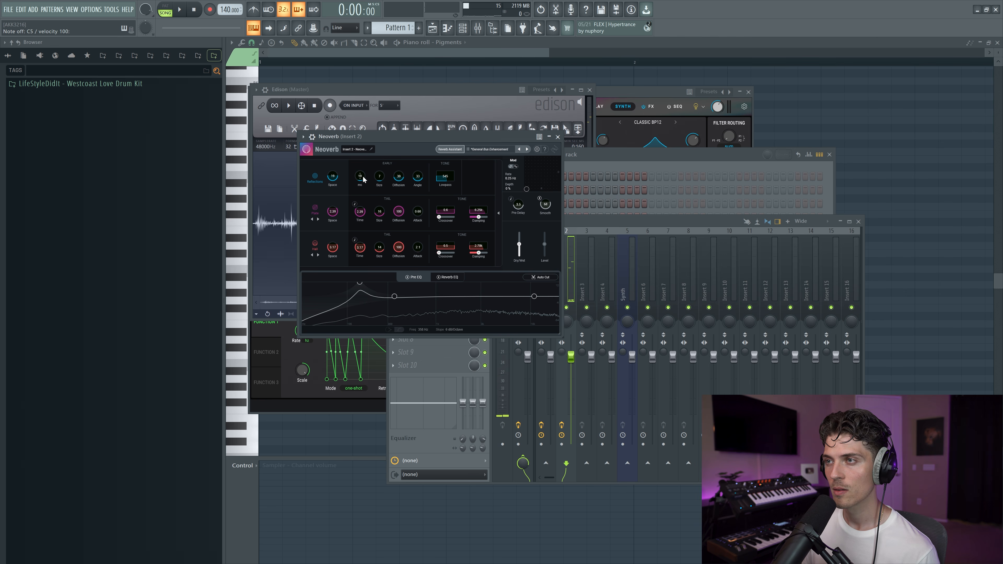
drag(363, 177, 363, 206)
click(583, 222)
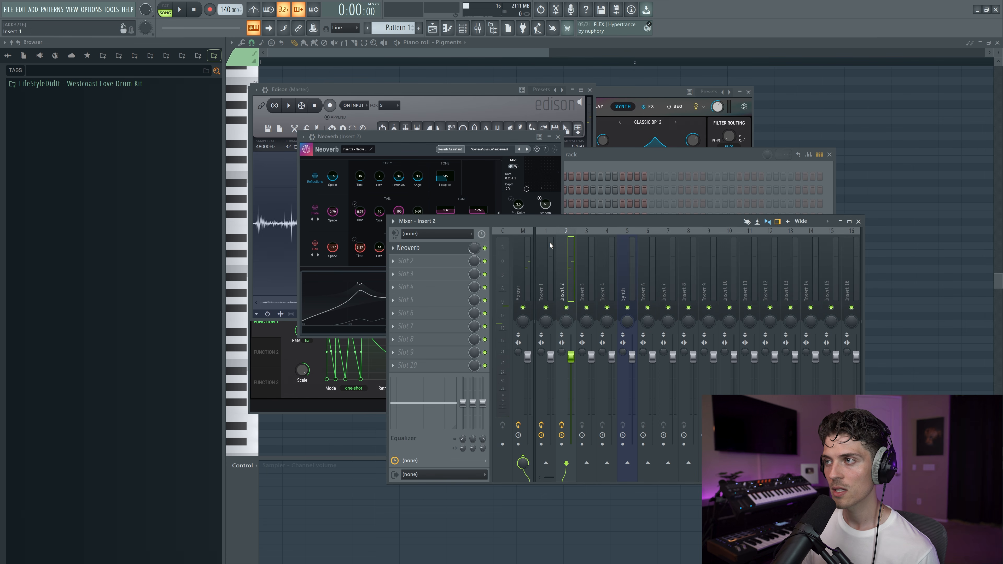
Rename the newly recorded clap channel in the channel rack to "Clap layer".
click(604, 155)
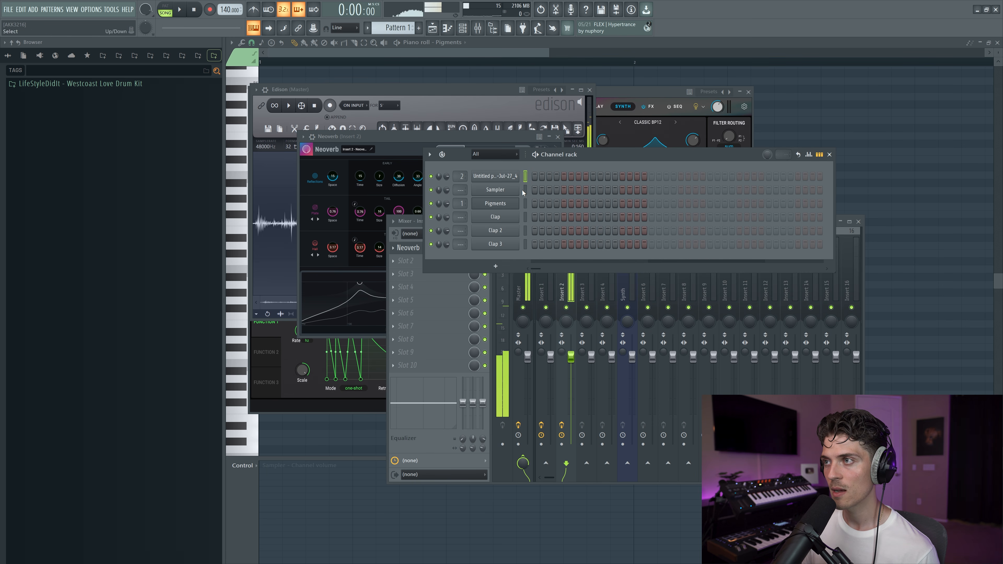
shift+click(504, 177)
text(Cla)
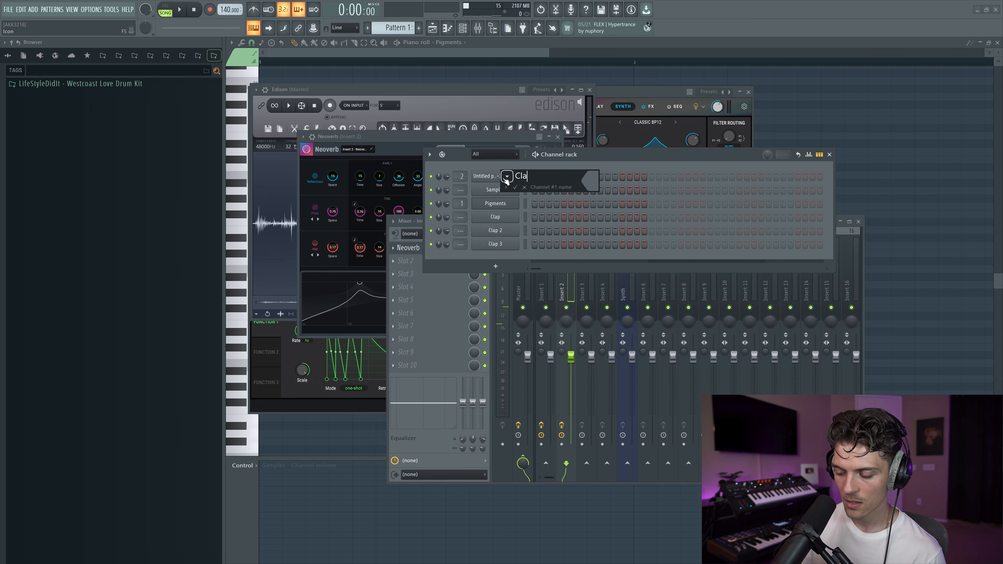
text(p layer)
key(Return)
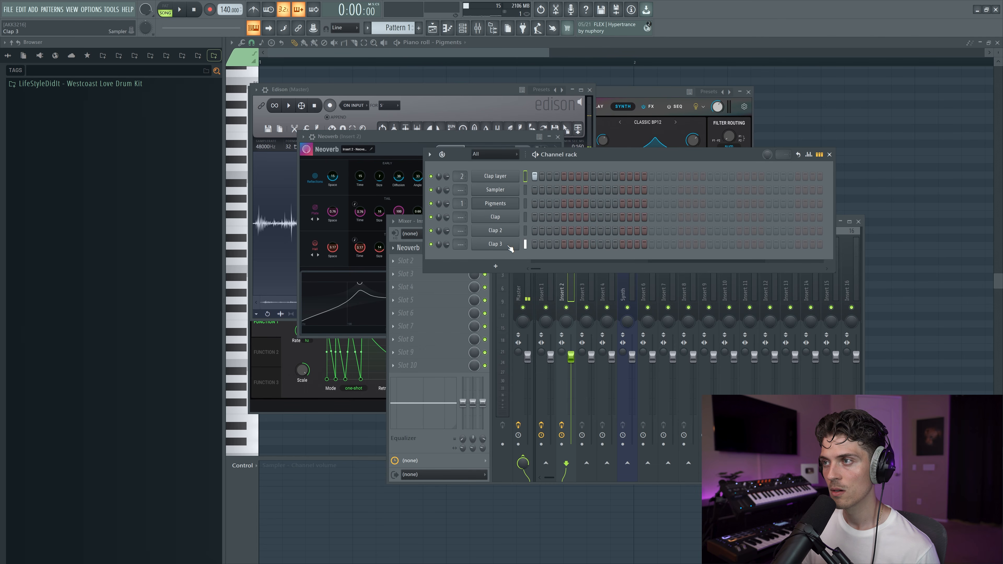
Move the Clap layer channel directly below Clap 3, with a hit on the first step of both channels.
drag(508, 177, 509, 233)
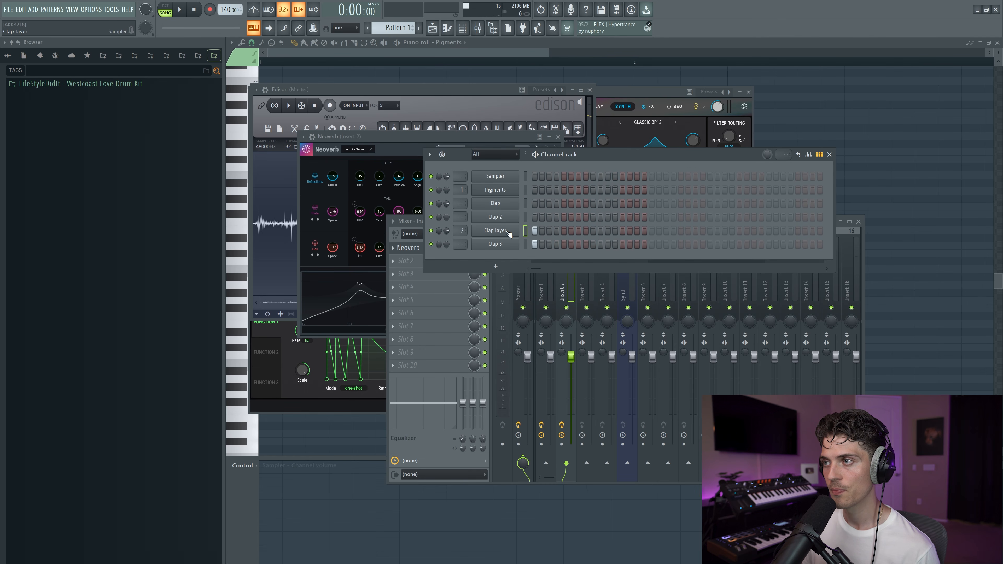
middle_click(505, 236)
middle_click(508, 247)
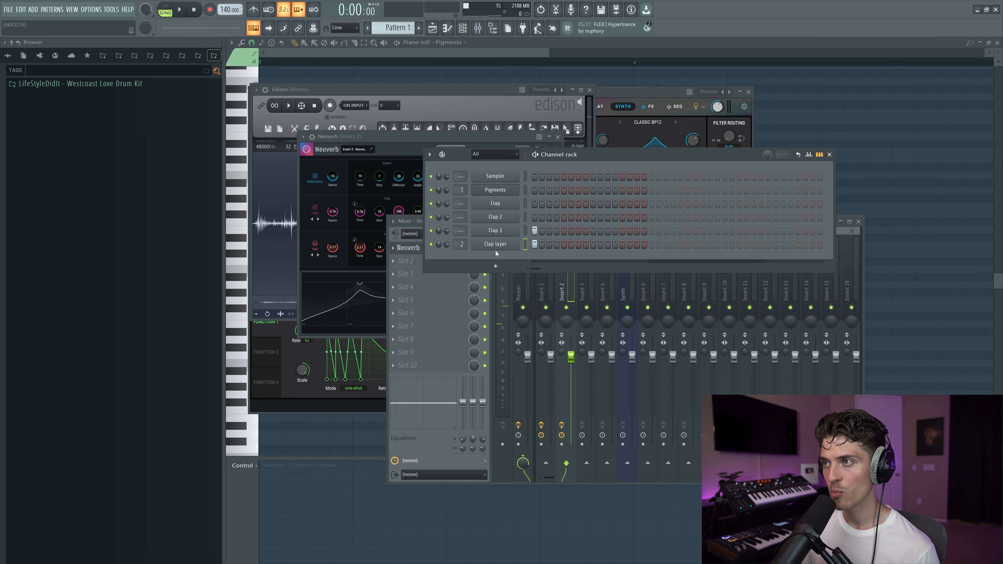
Switch to pattern playback and adjust the Clap layer's channel volume while auditioning both claps together.
key(l)
key(space)
key(space)
drag(447, 244, 447, 258)
key(space)
key(space)
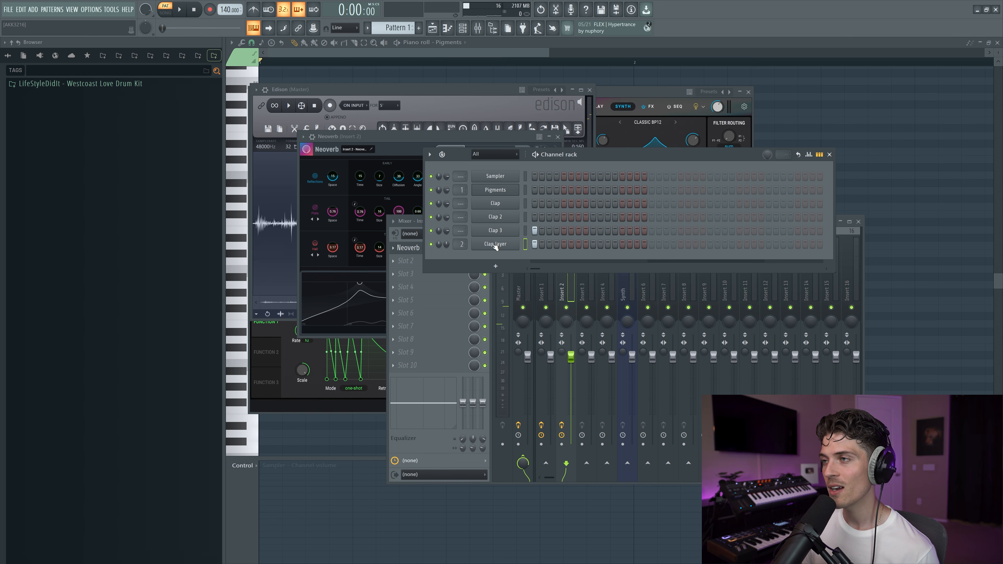
Nudge the Clap layer's note slightly later in its piano roll and show note velocity in the control lane.
click(348, 403)
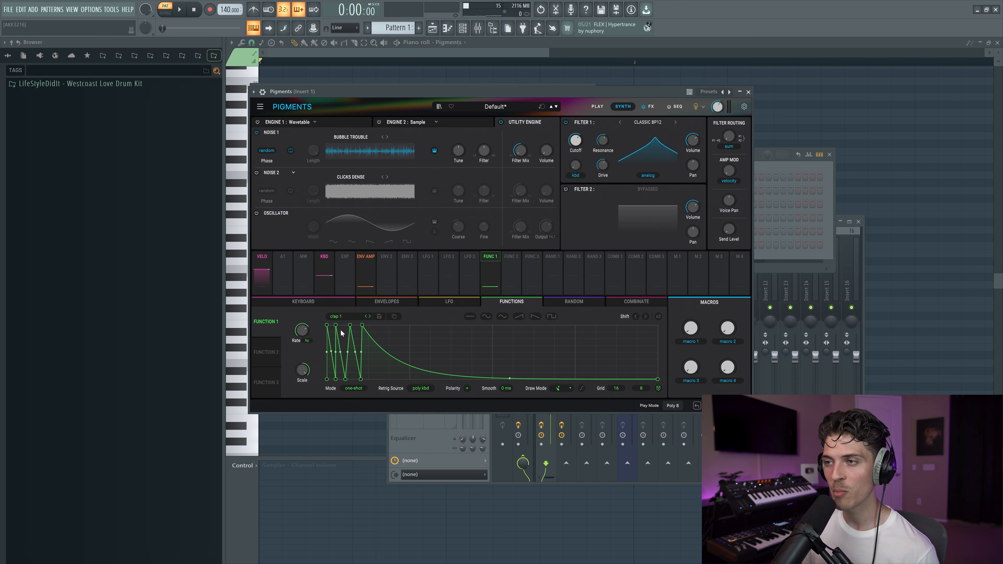
click(780, 166)
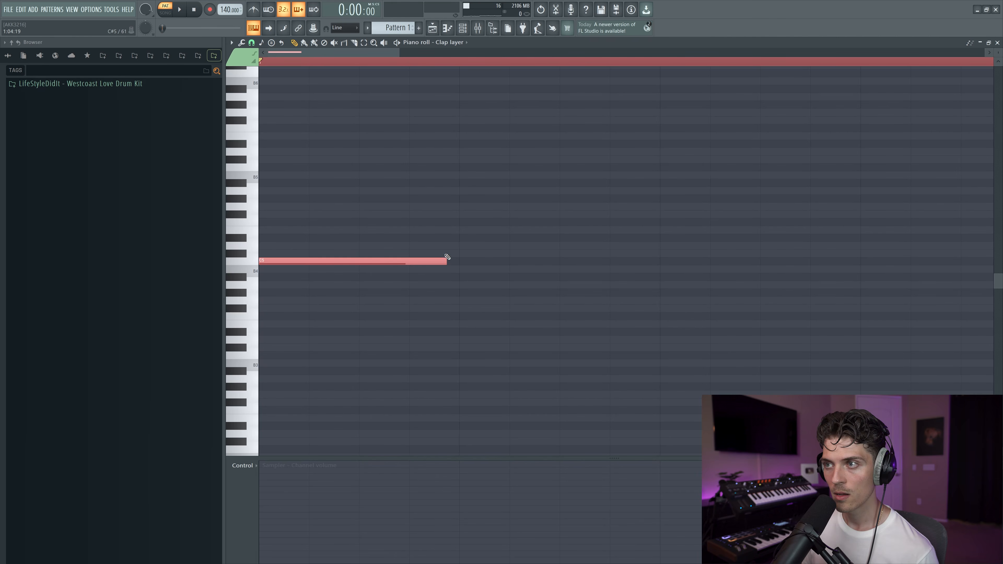
click(295, 261)
key(ctrl+d)
drag(290, 261, 292, 260)
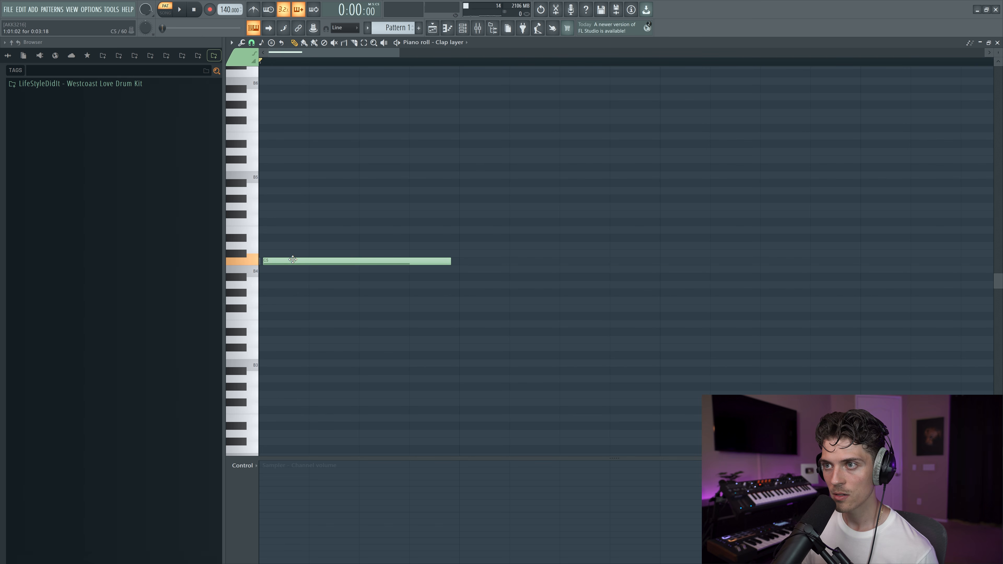
click(243, 466)
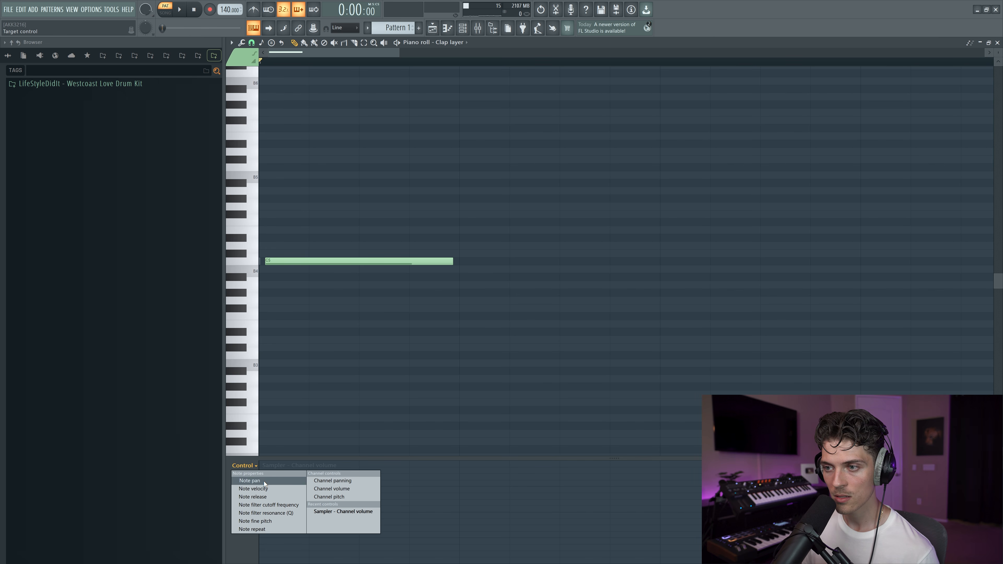
click(253, 489)
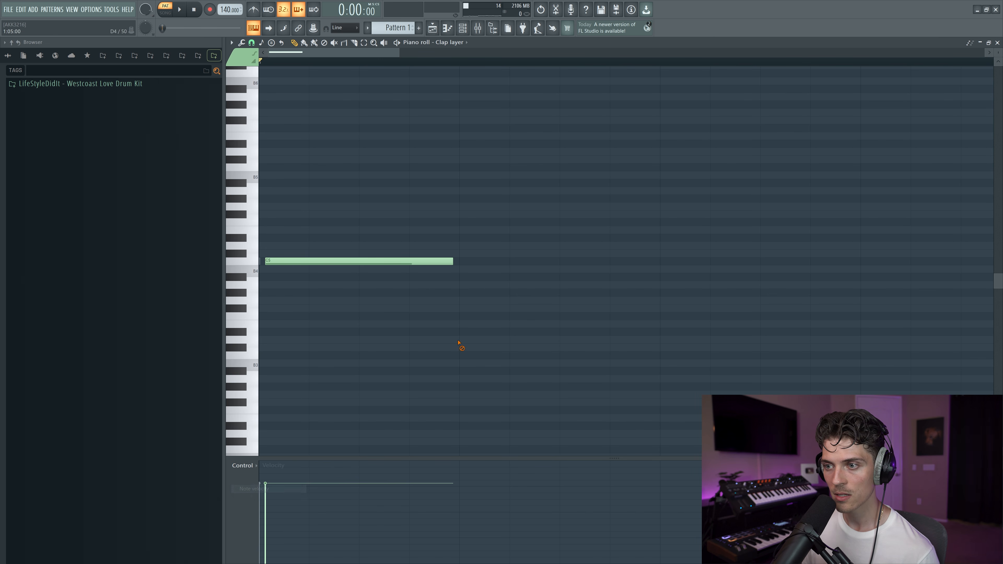
Try later start positions for the Clap layer note, settling on 1:01:10, and audition the timing against Clap 3.
drag(295, 261, 349, 253)
key(space)
key(space)
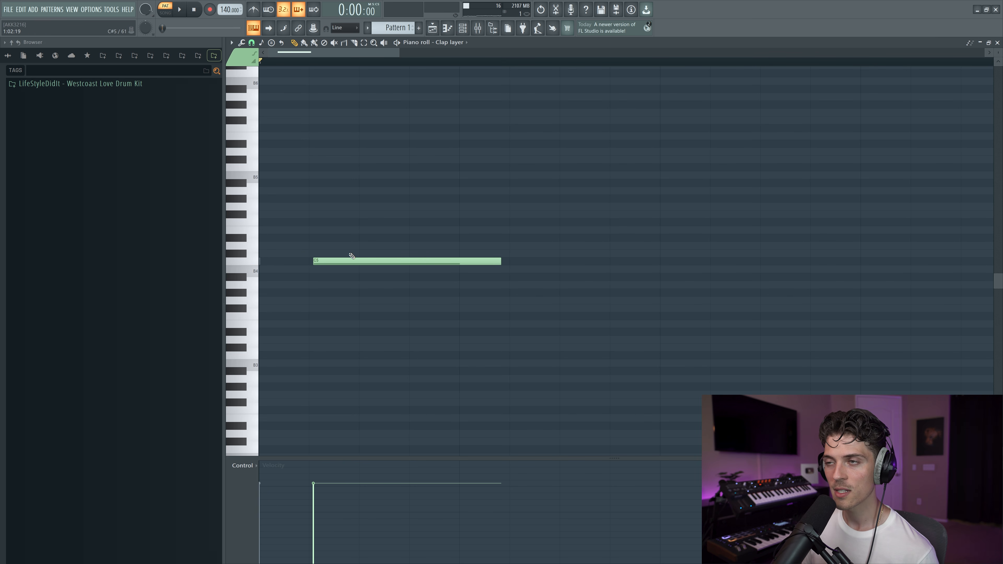
key(space)
key(space)
key(space)
key(space)
drag(365, 262, 336, 261)
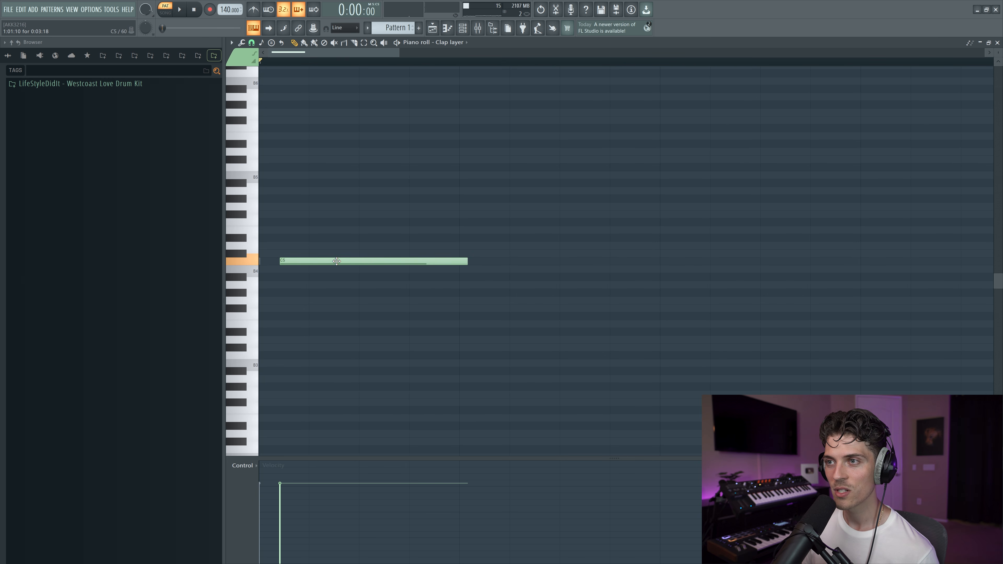
key(space)
key(space)
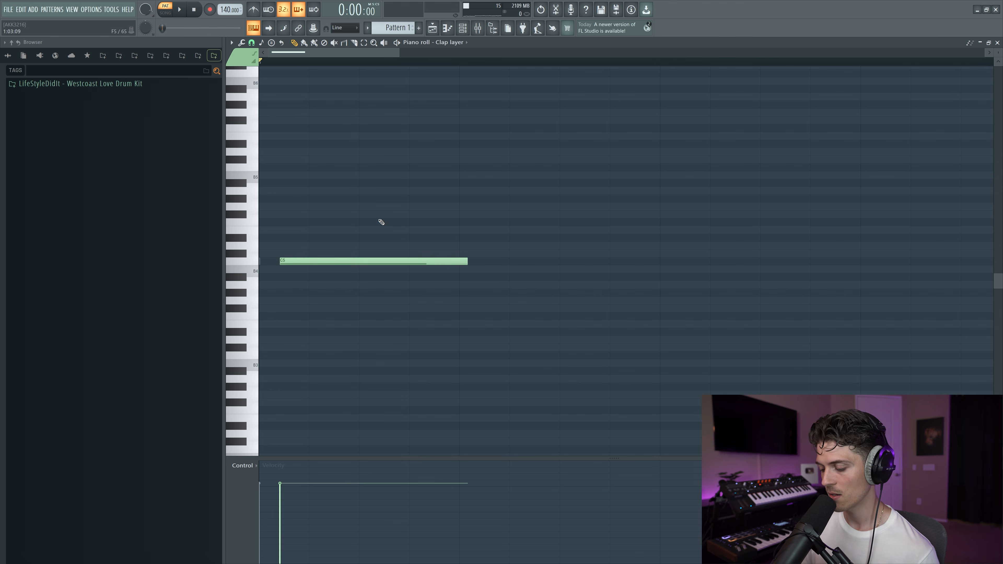
Try the Clap layer note one octave lower at C4 and audition it with Clap 3.
key(ctrl+Down)
key(space)
key(space)
key(space)
key(space)
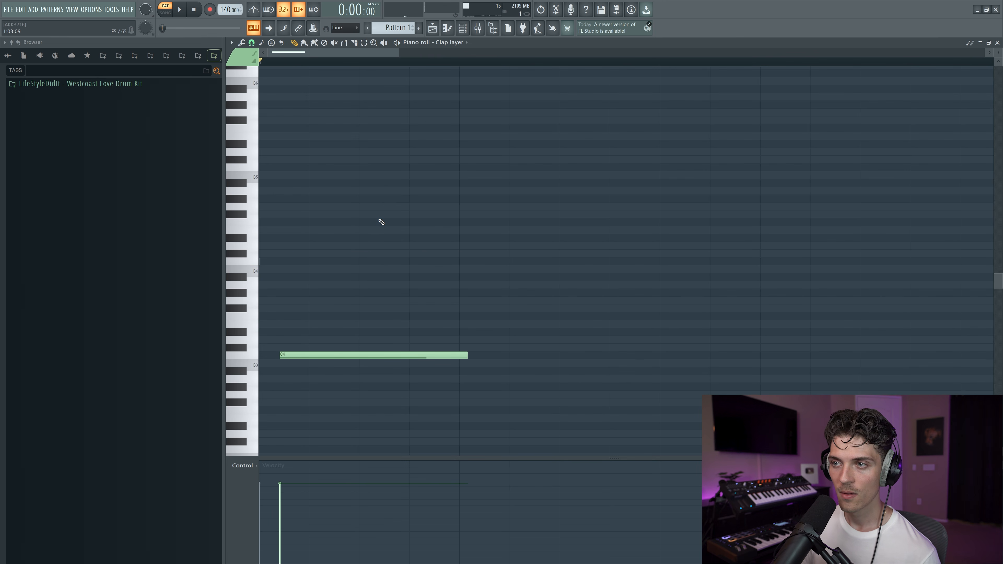
Move the Clap layer note earlier to start at 1:01:05 and play the pattern.
drag(310, 359, 301, 358)
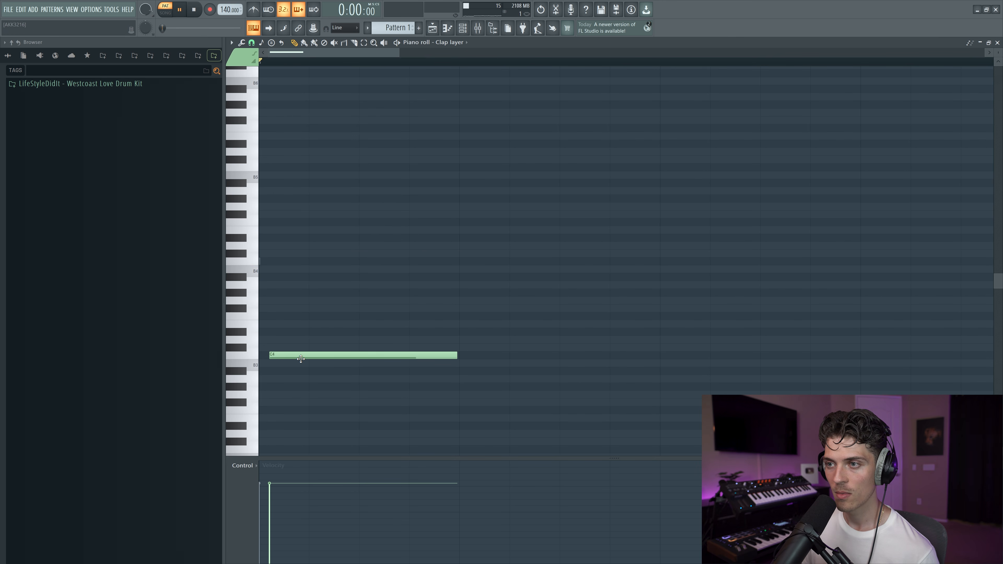
key(space)
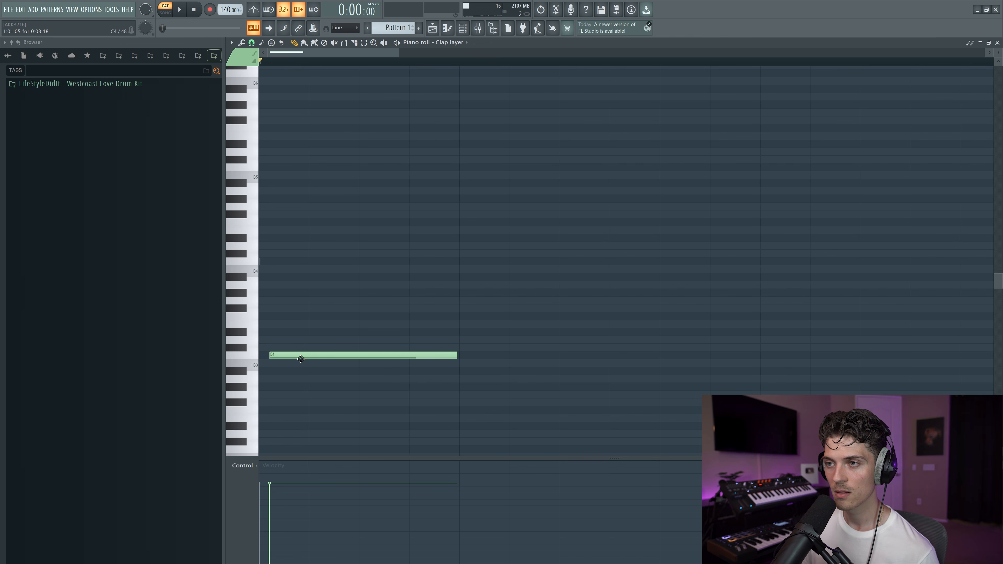
key(space)
Transpose the Clap layer note up one octave and set the channel's volume to about 40%.
key(ctrl+a)
key(ctrl+Up)
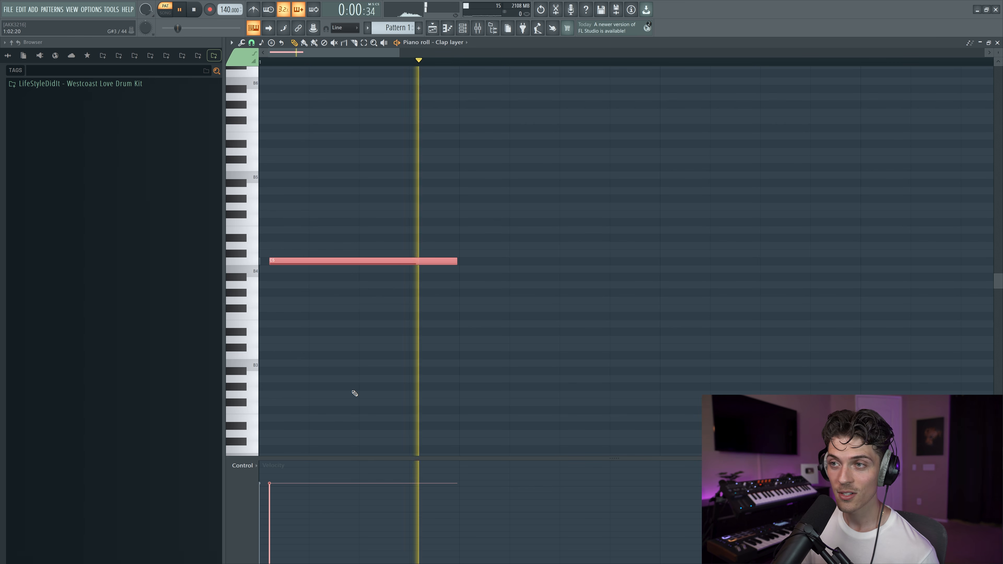
click(463, 28)
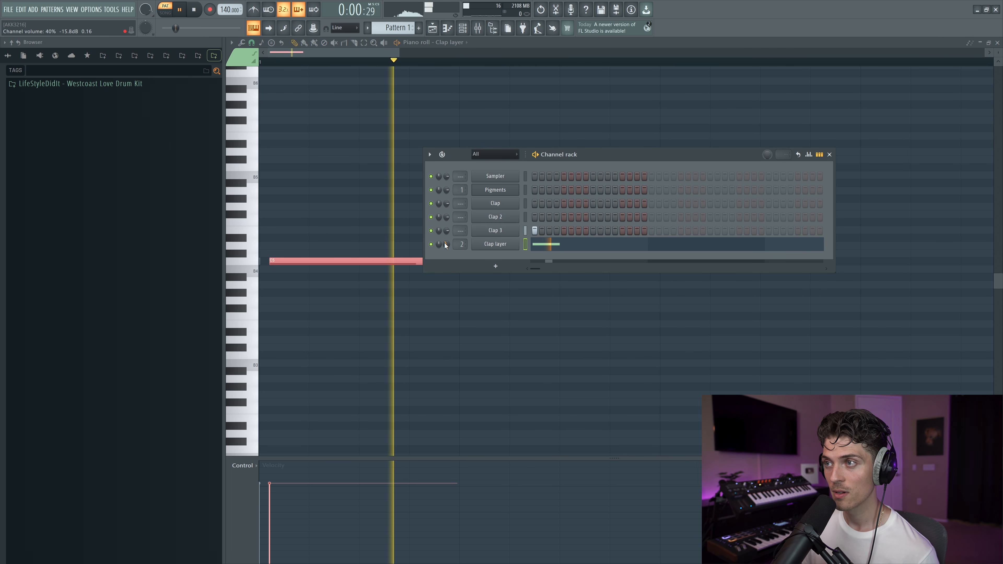
key(space)
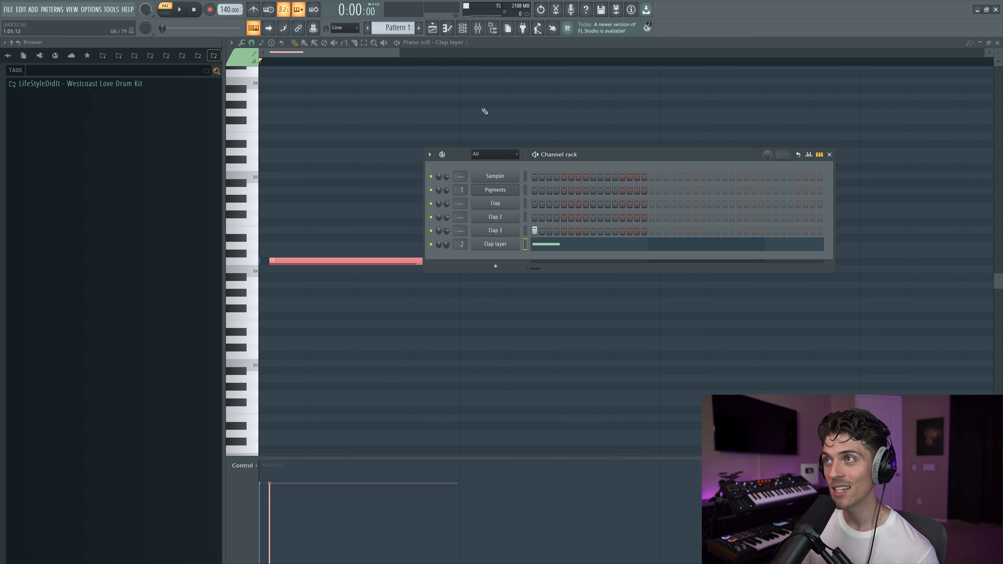
Record one pass of the layered clap pattern into Edison on the Master track.
click(478, 29)
click(518, 292)
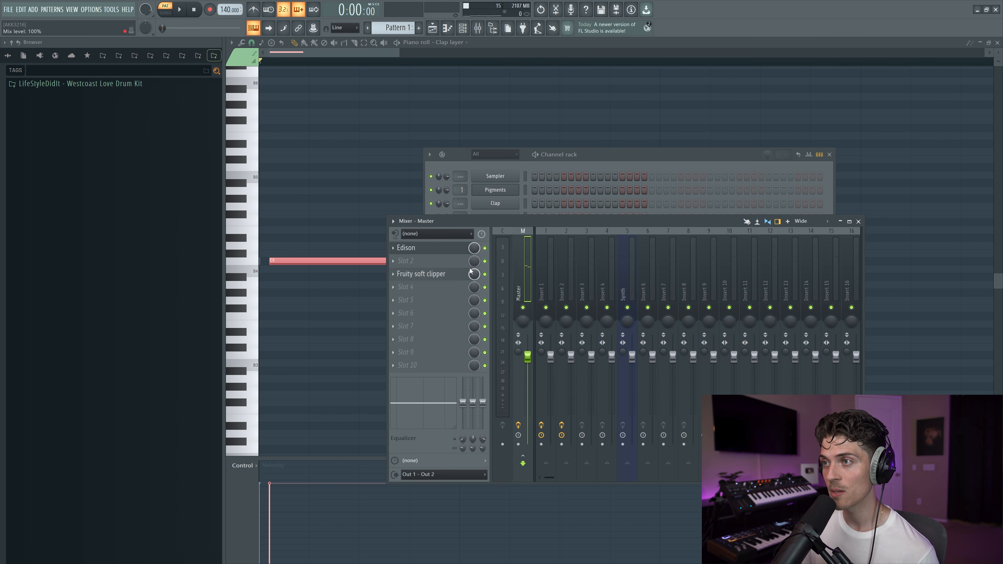
key(ctrl+e)
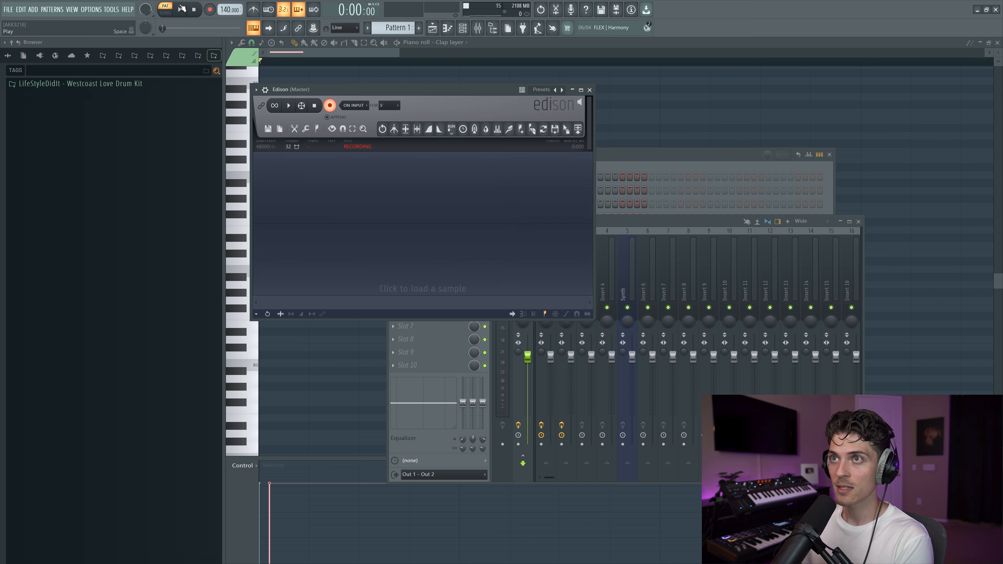
click(182, 10)
key(space)
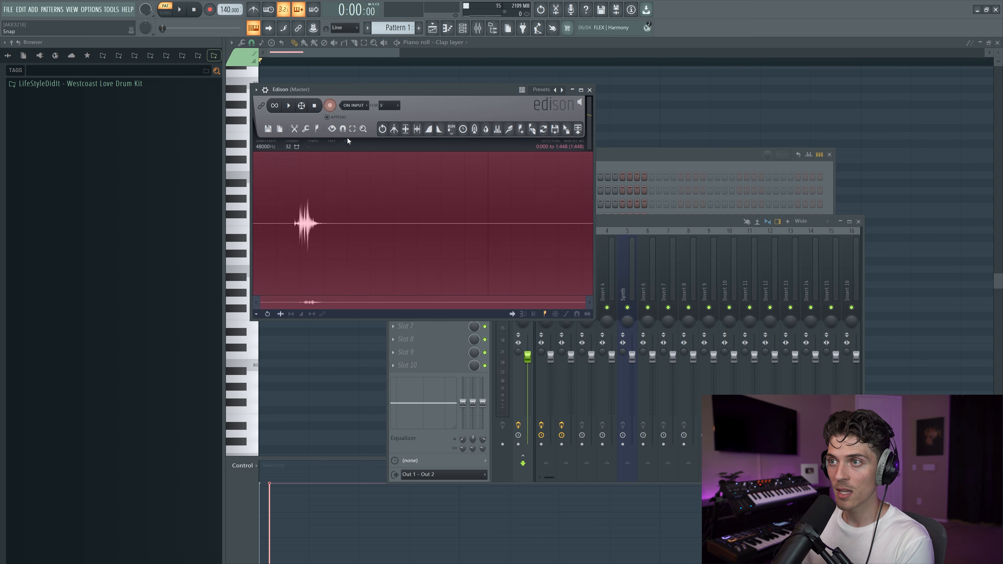
Trim the excess tail and the silence before the clap in Edison, and normalize the remaining audio.
key(Delete)
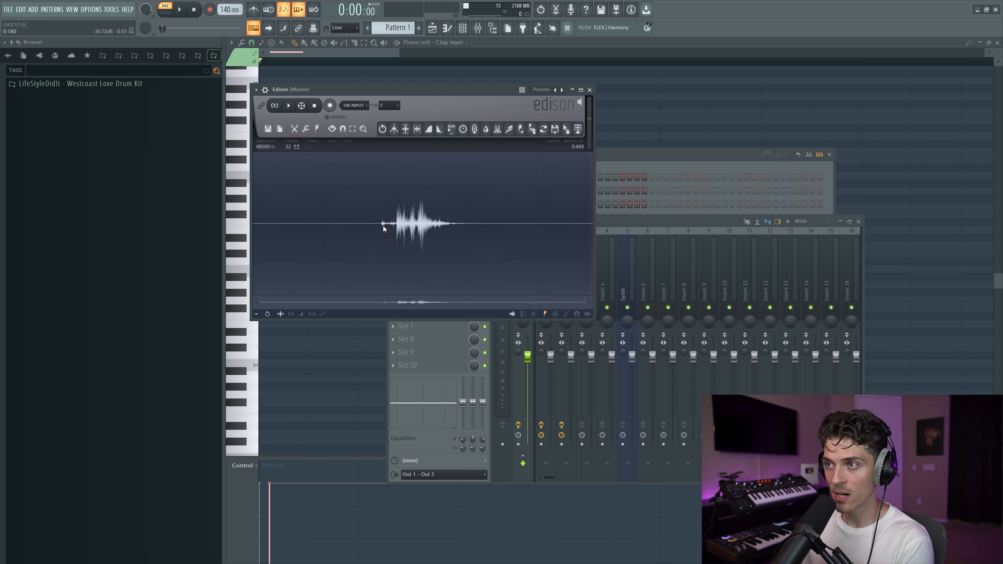
drag(381, 226, 127, 251)
key(Delete)
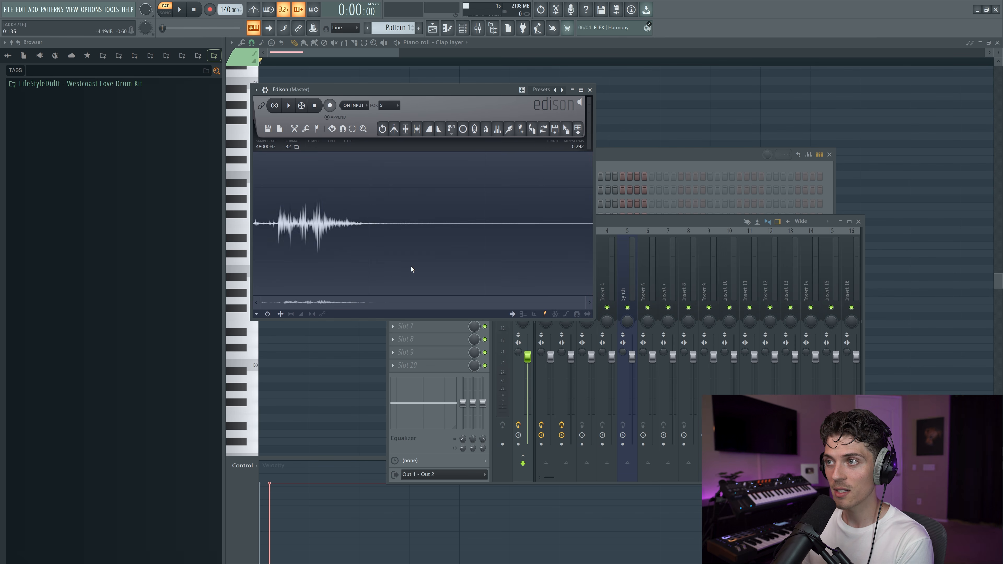
click(417, 129)
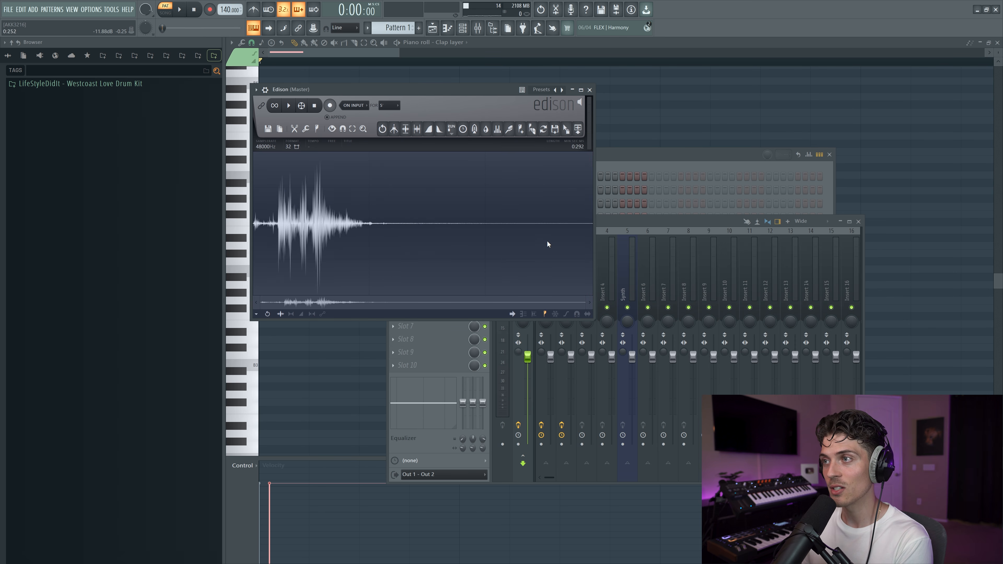
Add the edited Edison recording to the channel rack as a new channel named "Clap 4".
drag(557, 131, 490, 174)
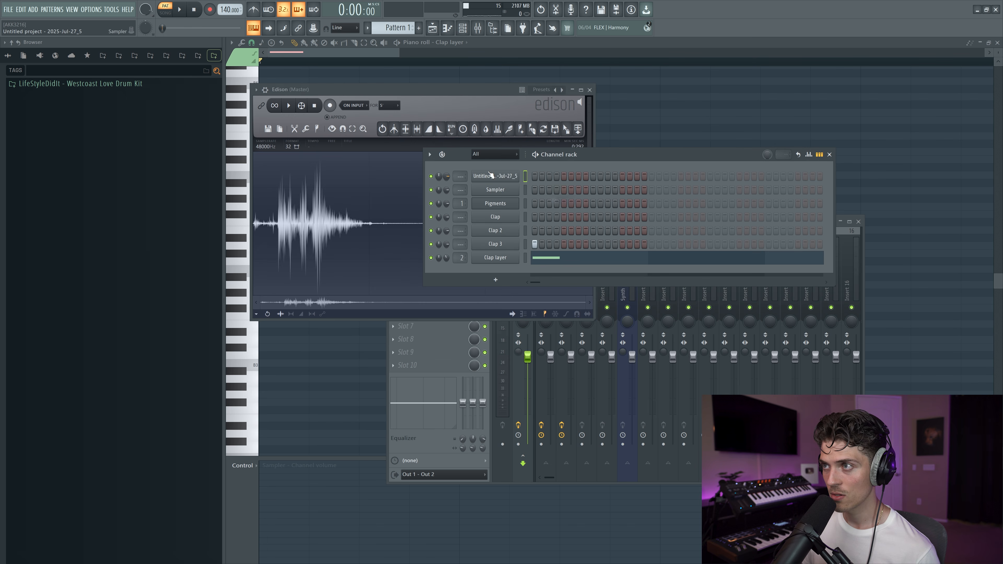
shift+click(493, 176)
text(Clap )
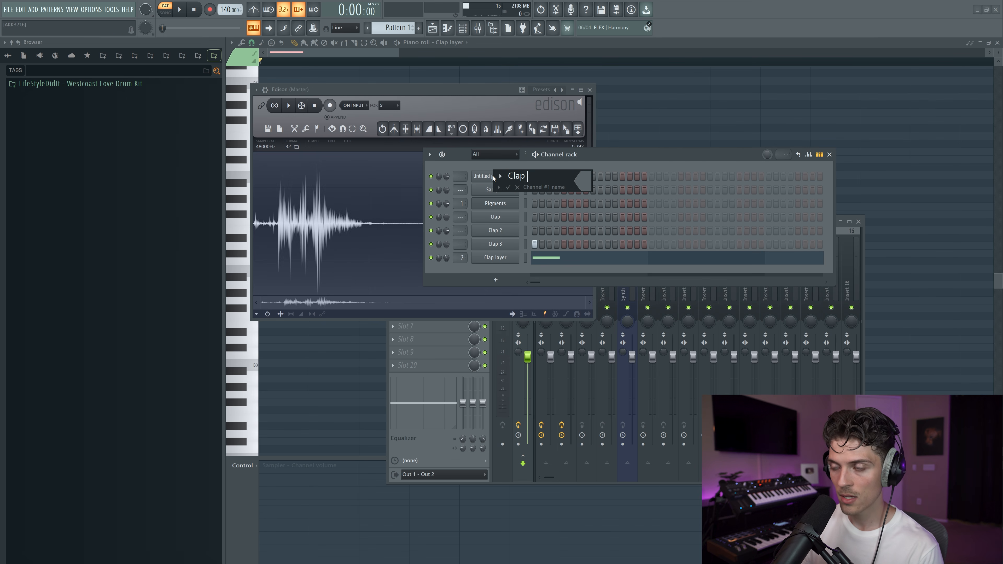
text(4)
key(Return)
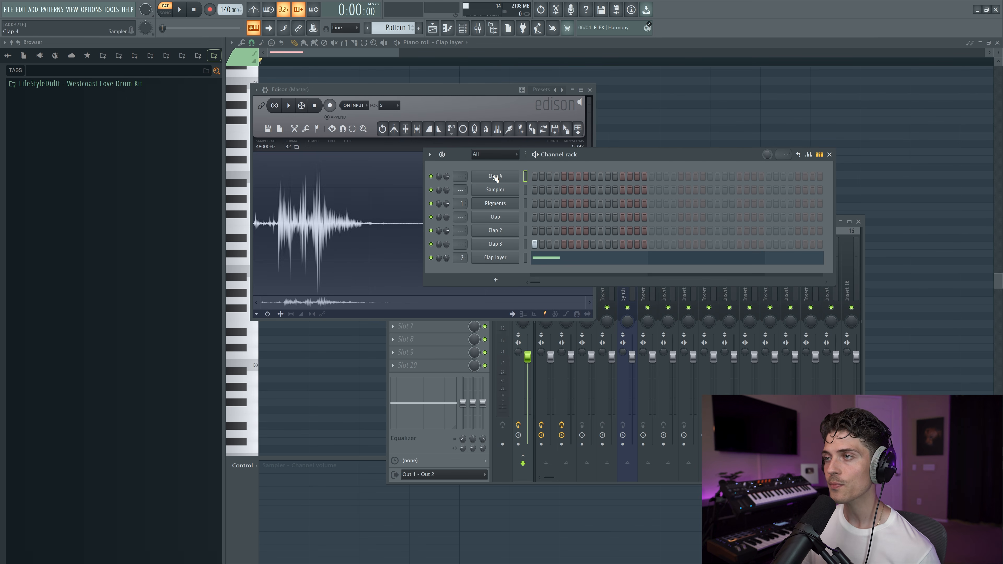